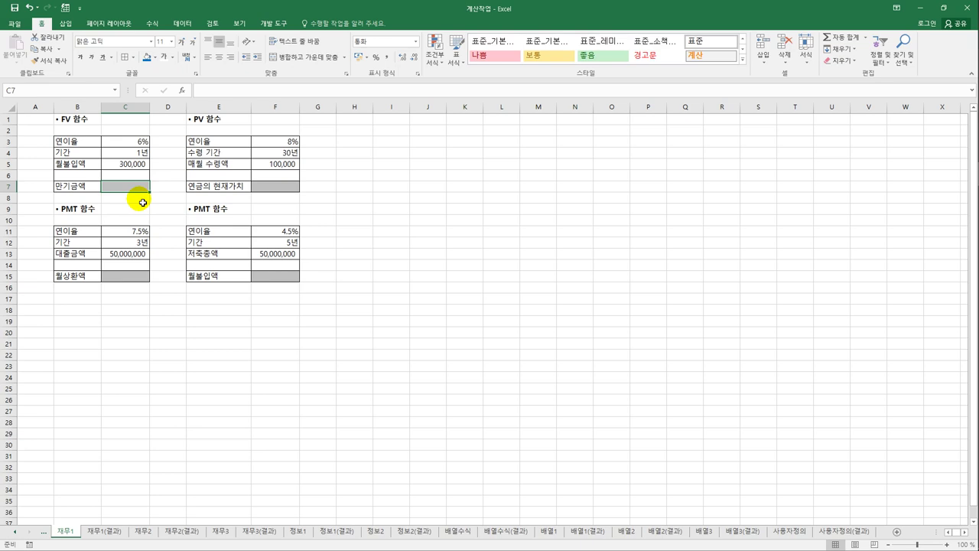
Step: Review the FV inputs in C3:C5 and start an FV function in the 만기금액 cell C7
{"action": "left_click", "coordinate": [142, 145]}
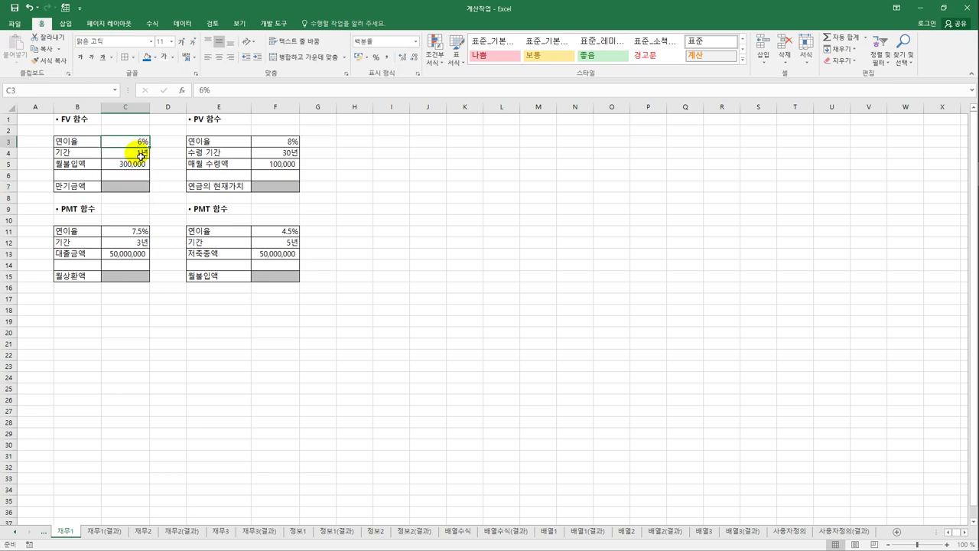
{"action": "left_click", "coordinate": [137, 165]}
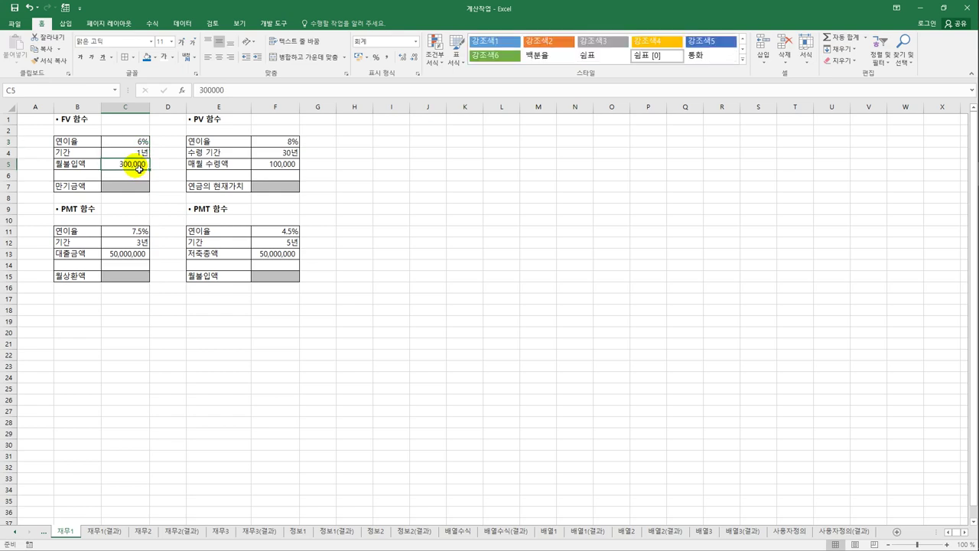
{"action": "left_click", "coordinate": [136, 155]}
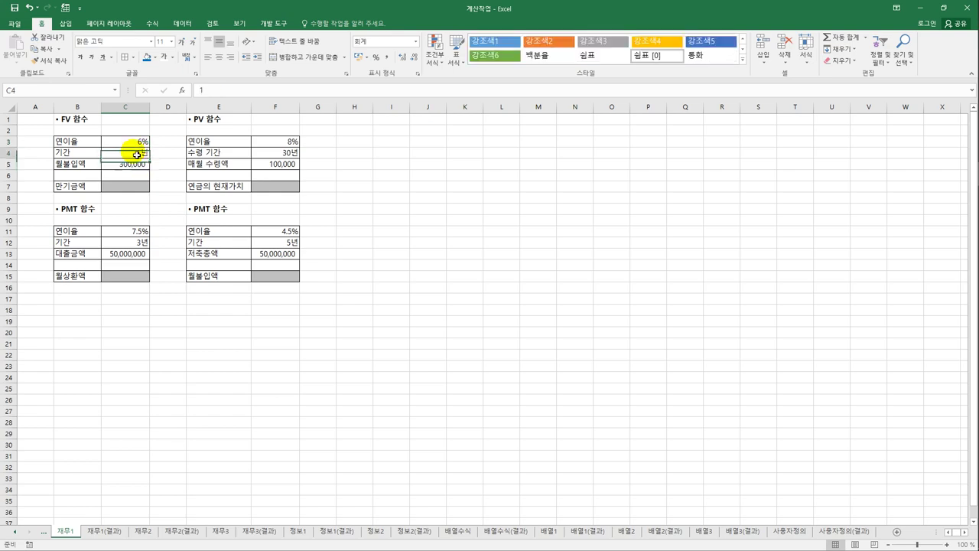
{"action": "left_click", "coordinate": [136, 193]}
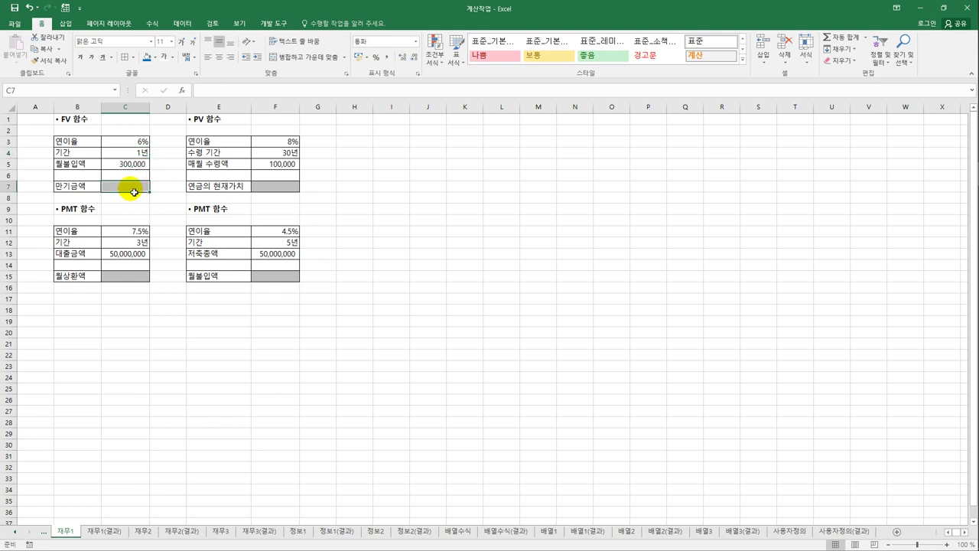
{"action": "type", "text": "="}
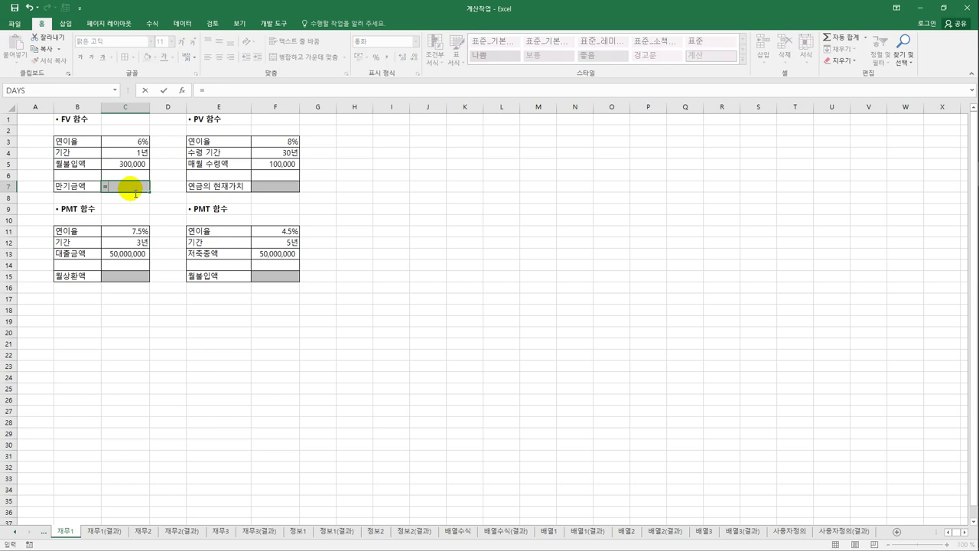
{"action": "type", "text": "ㄹ"}
{"action": "key", "text": "BackSpace"}
{"action": "type", "text": "fv"}
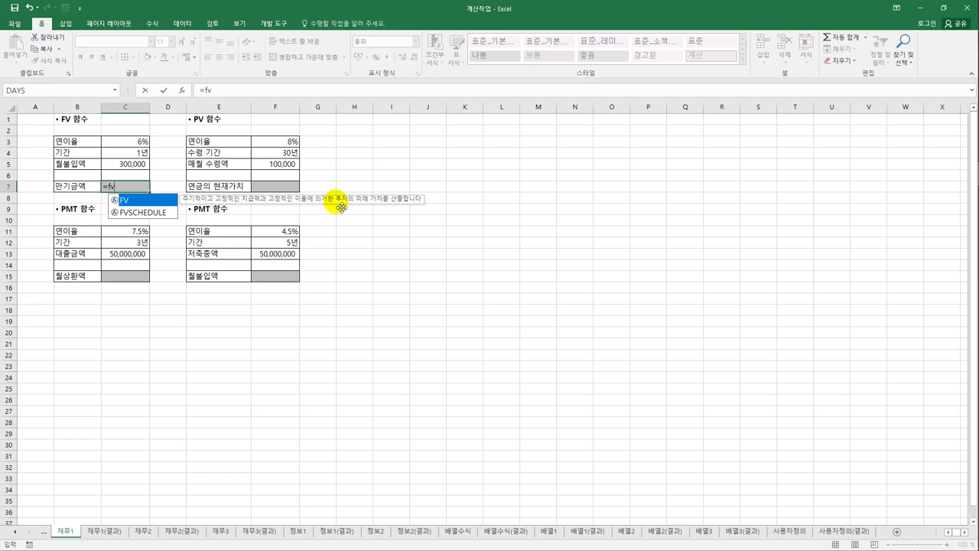
{"action": "double_click", "coordinate": [142, 202]}
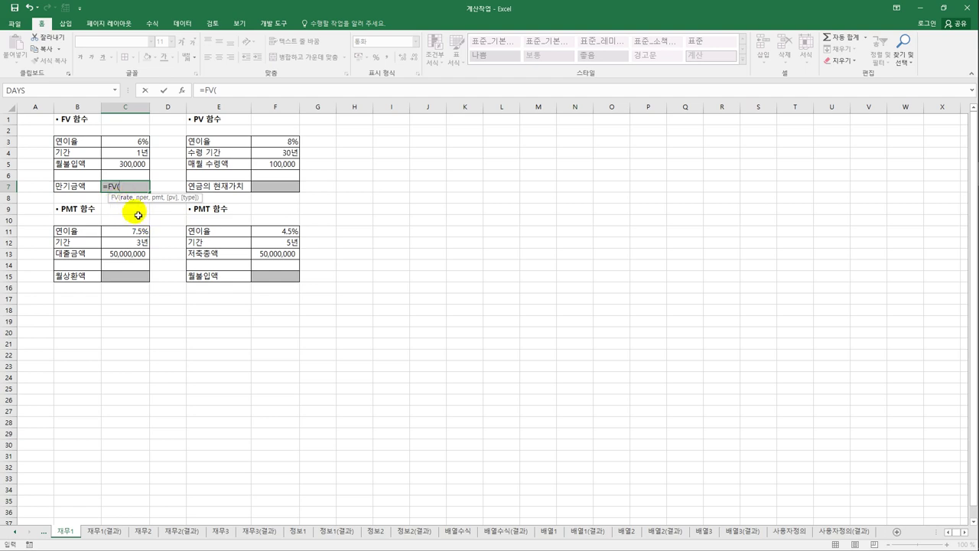
Step: Complete the maturity amount formula in C7 as =FV(C3/12,C4*12,-C5)
{"action": "left_click", "coordinate": [132, 144]}
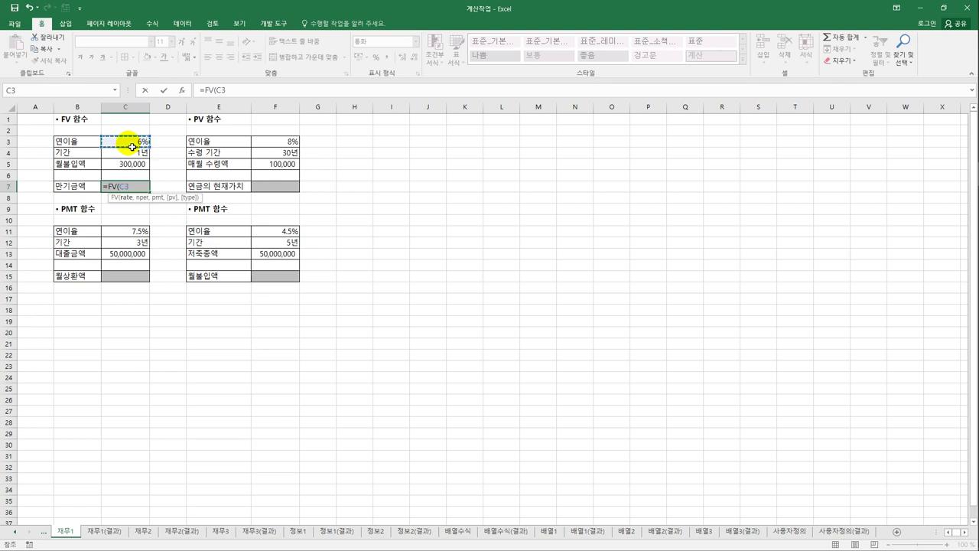
{"action": "type", "text": "/12,"}
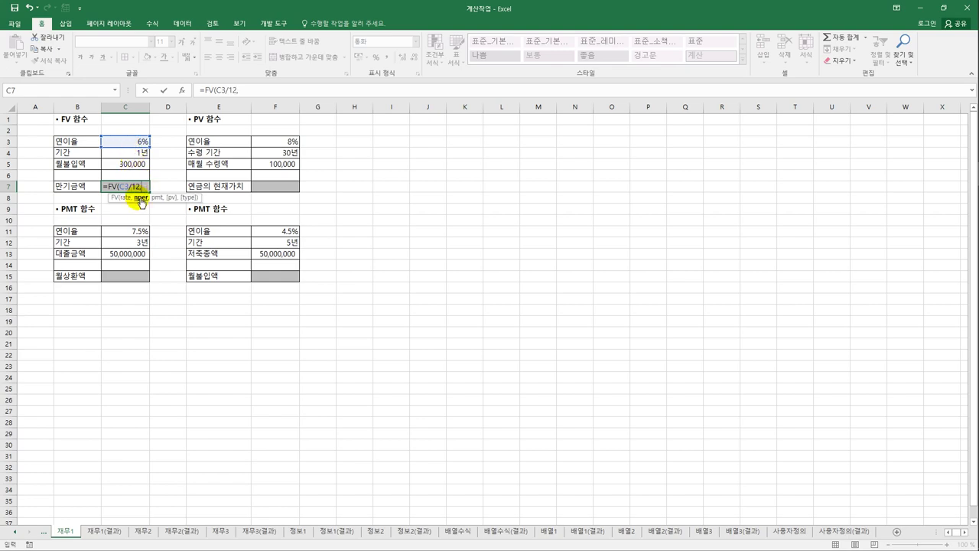
{"action": "left_click", "coordinate": [134, 158]}
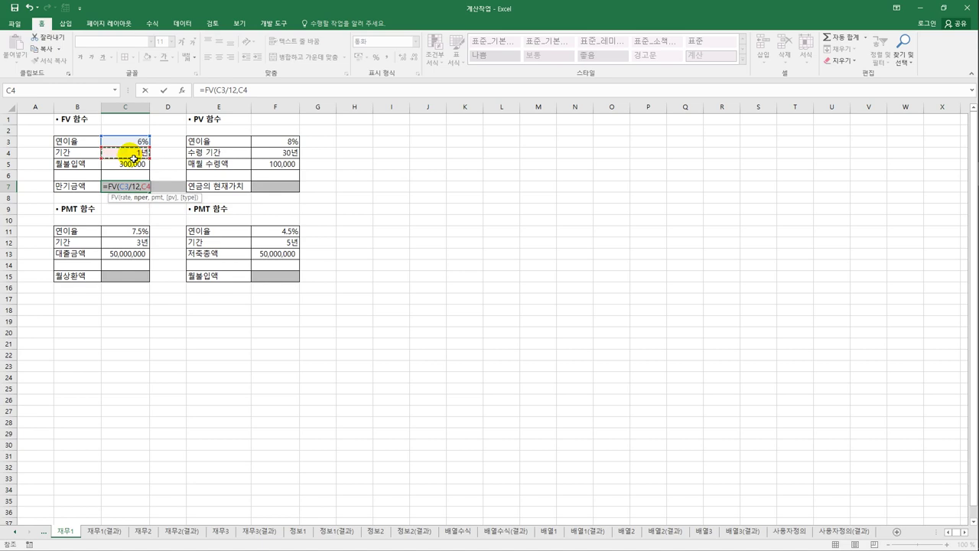
{"action": "type", "text": "*12,"}
{"action": "type", "text": "-"}
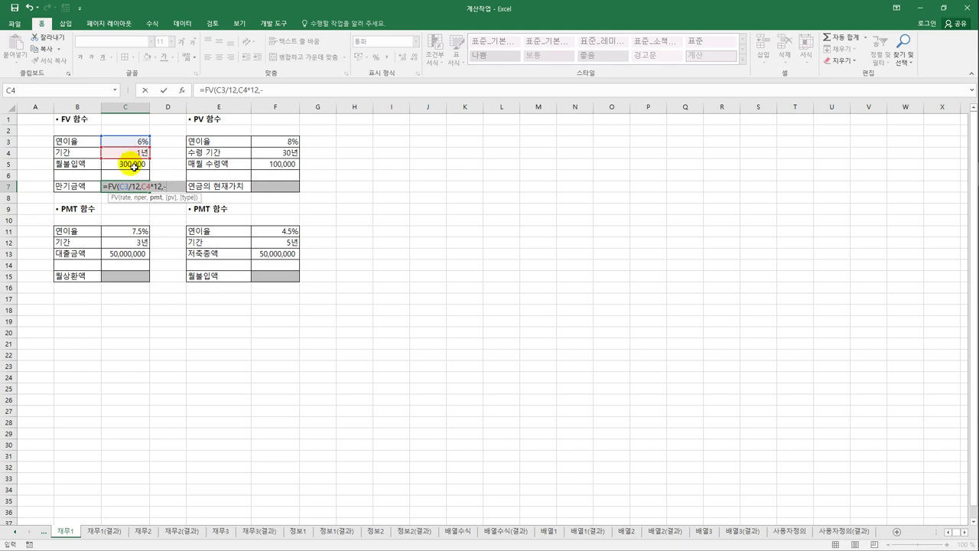
{"action": "left_click", "coordinate": [134, 164]}
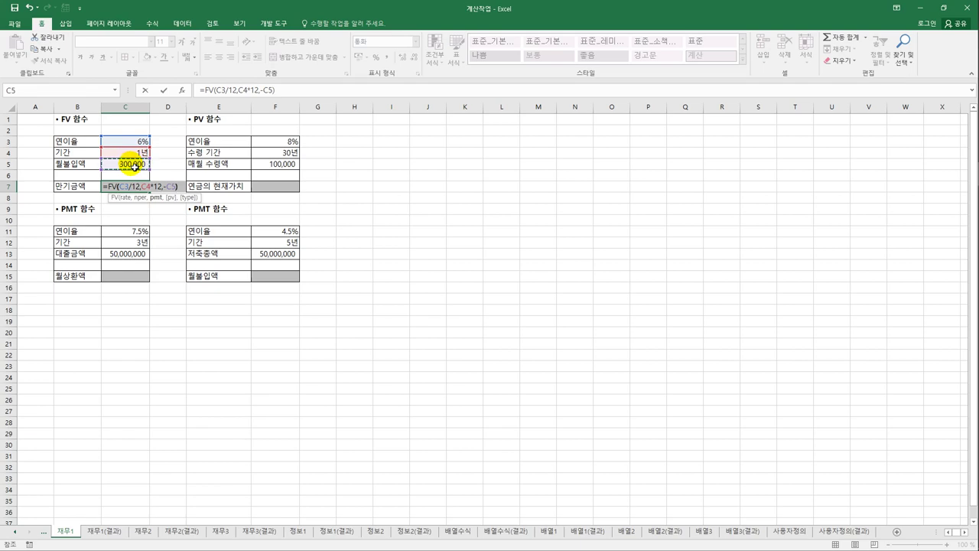
{"action": "key", "text": "Return"}
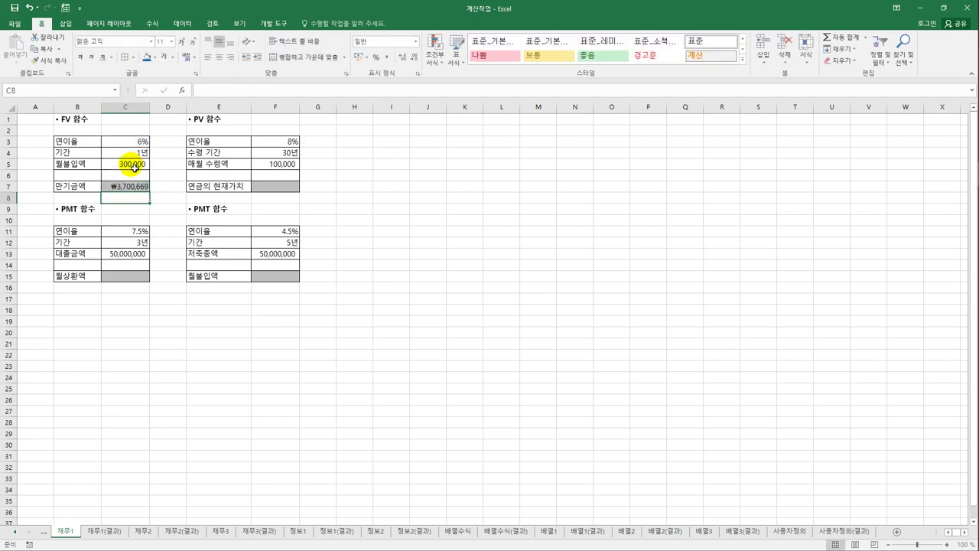
{"action": "left_click", "coordinate": [130, 186]}
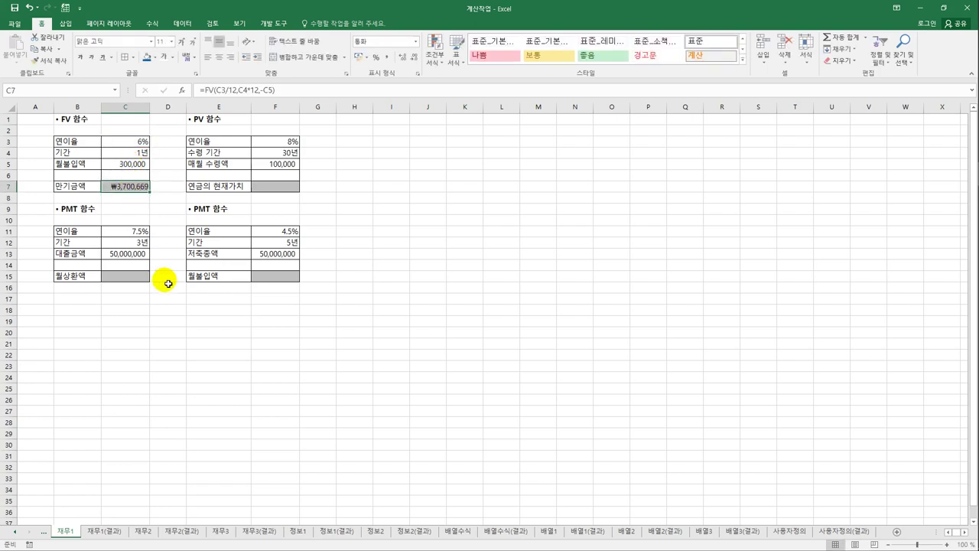
Step: Review the pension inputs in F3:F5 and start a PV function in the 연금의 현재가치 cell F7
{"action": "left_click", "coordinate": [274, 191]}
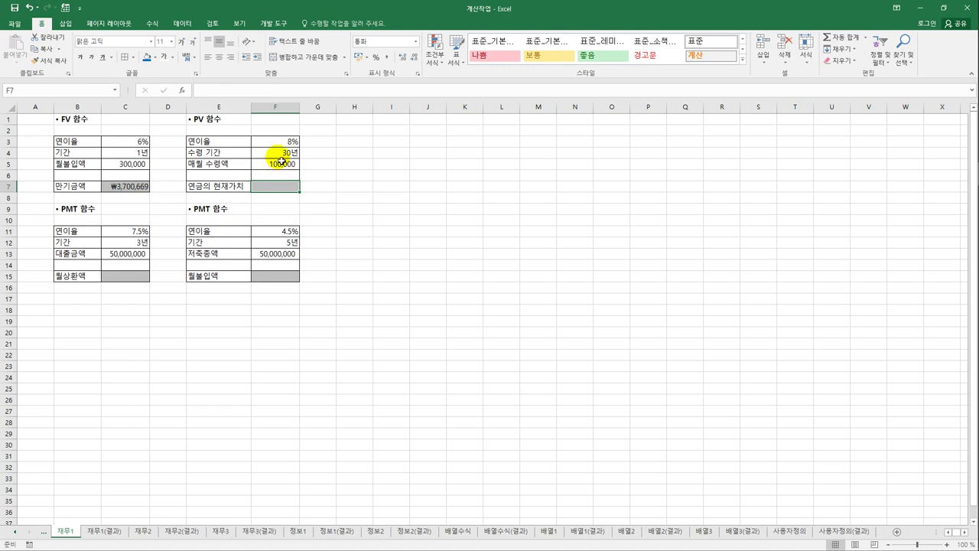
{"action": "left_click", "coordinate": [282, 155]}
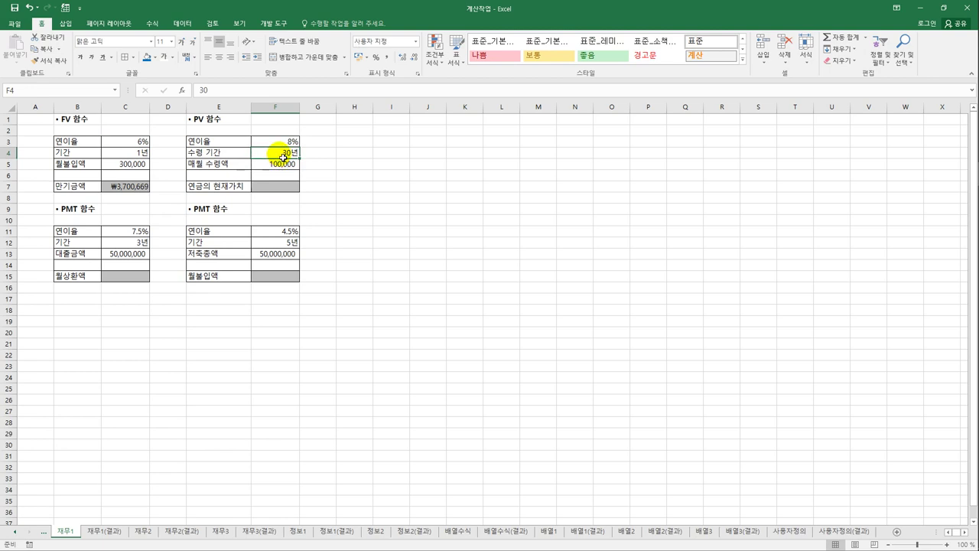
{"action": "left_click", "coordinate": [285, 170]}
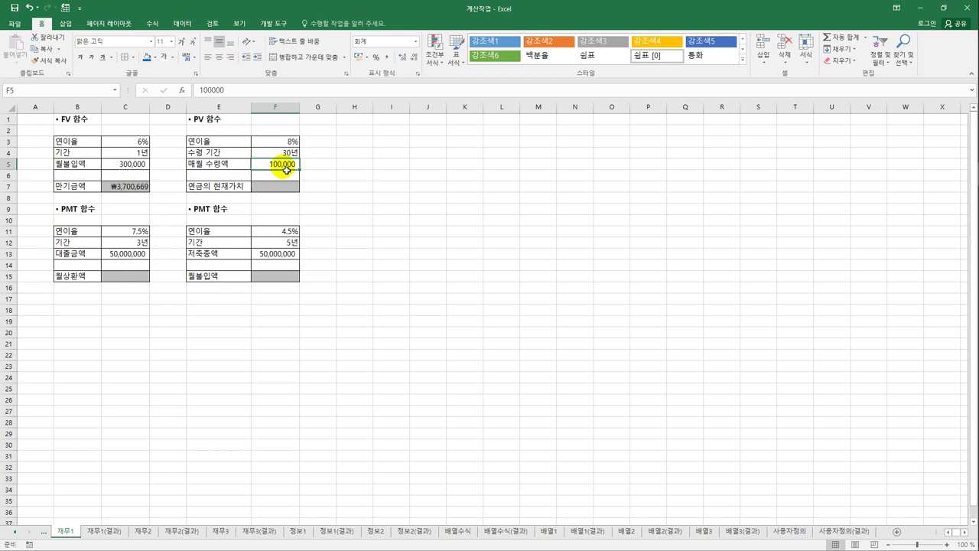
{"action": "left_click", "coordinate": [291, 143]}
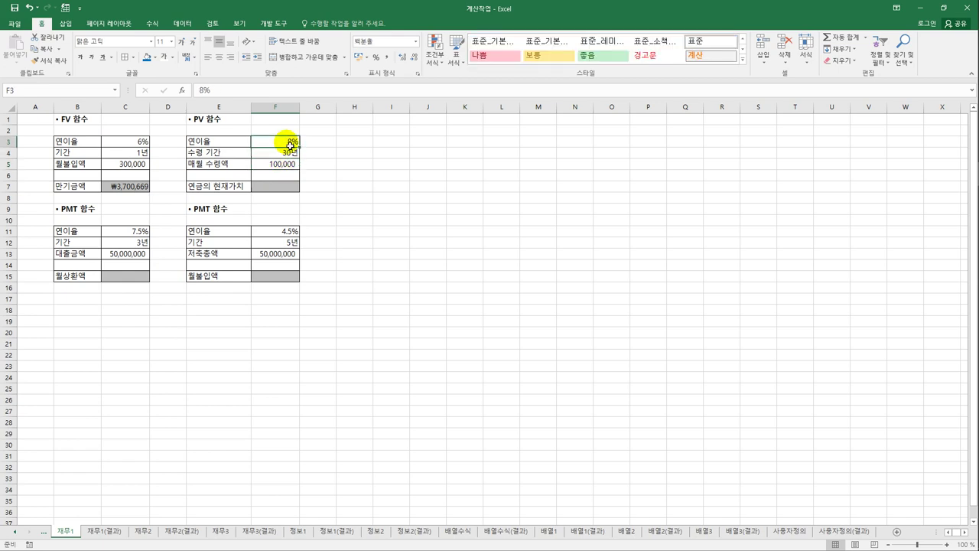
{"action": "left_click", "coordinate": [286, 188]}
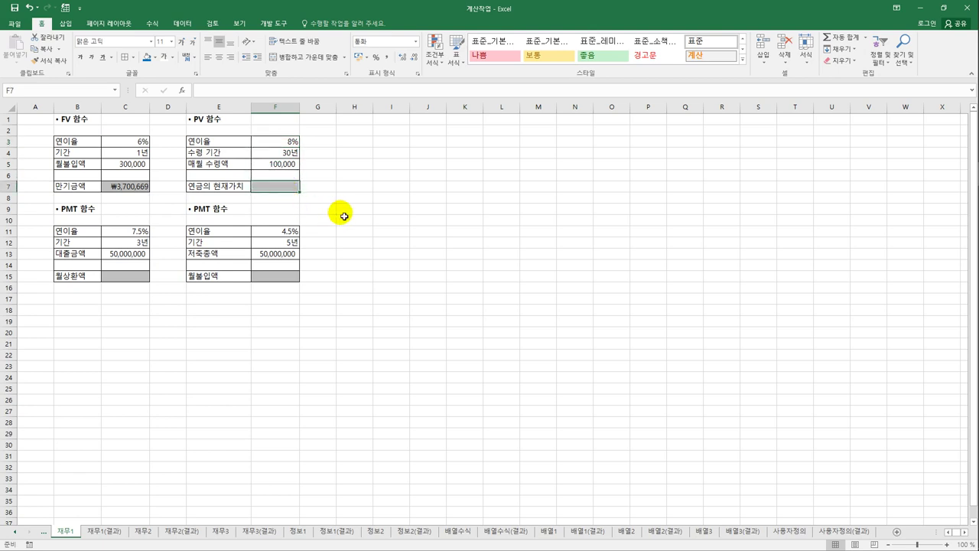
{"action": "type", "text": "="}
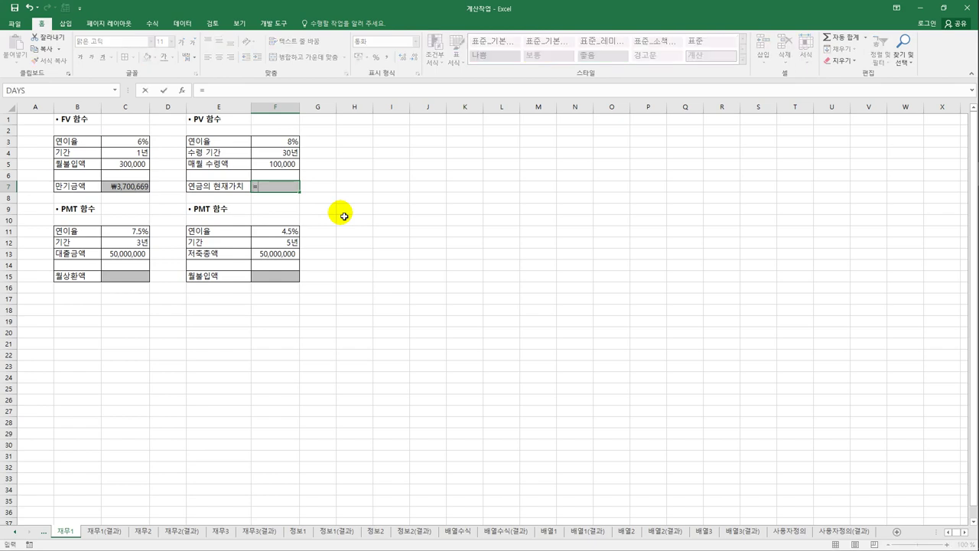
{"action": "type", "text": "pv"}
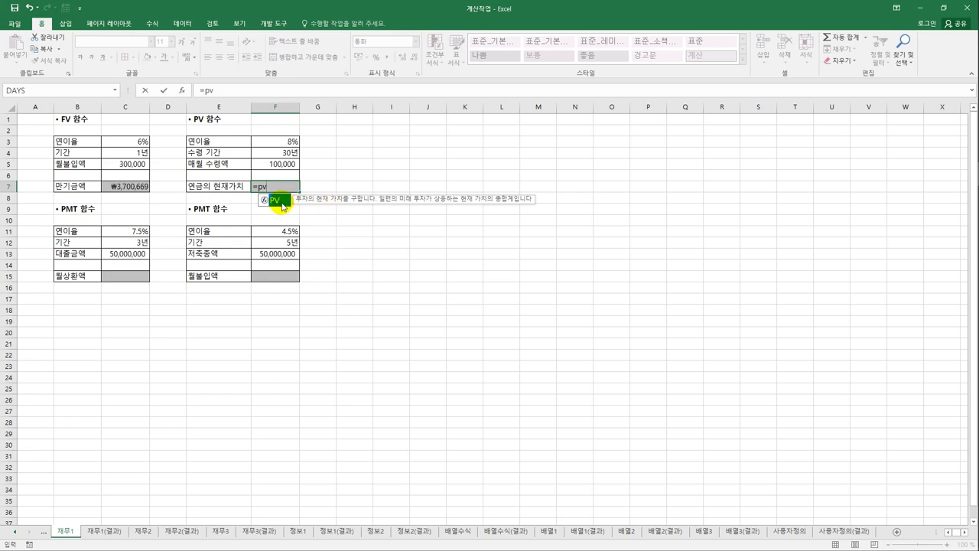
{"action": "double_click", "coordinate": [281, 205]}
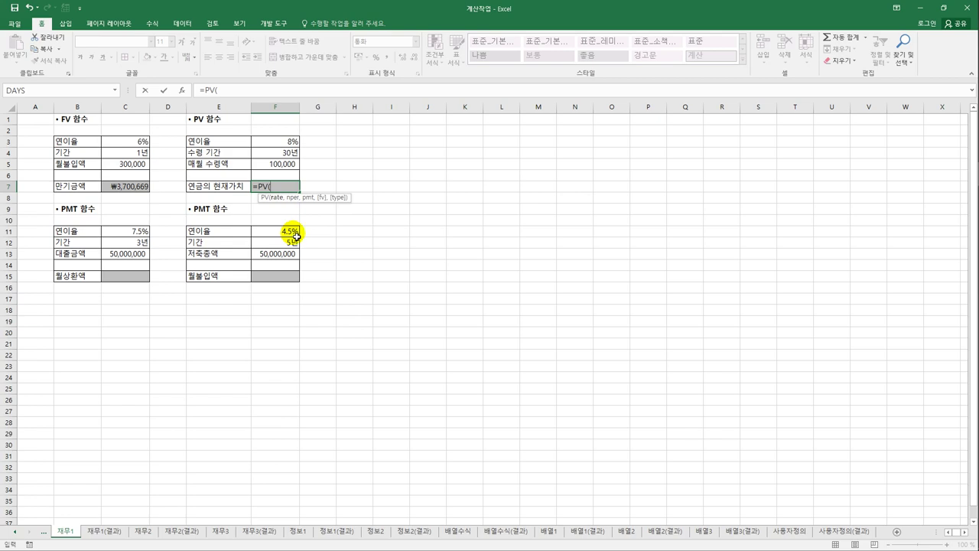
Step: Complete the pension present value formula in F7 as =PV(F3/12,F4*12,-F5)
{"action": "left_click", "coordinate": [290, 143]}
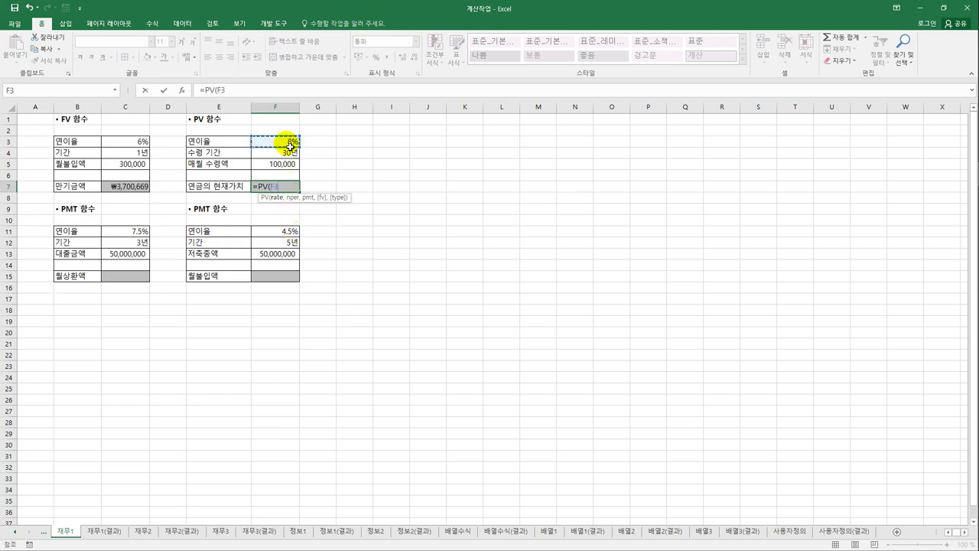
{"action": "type", "text": "/12,"}
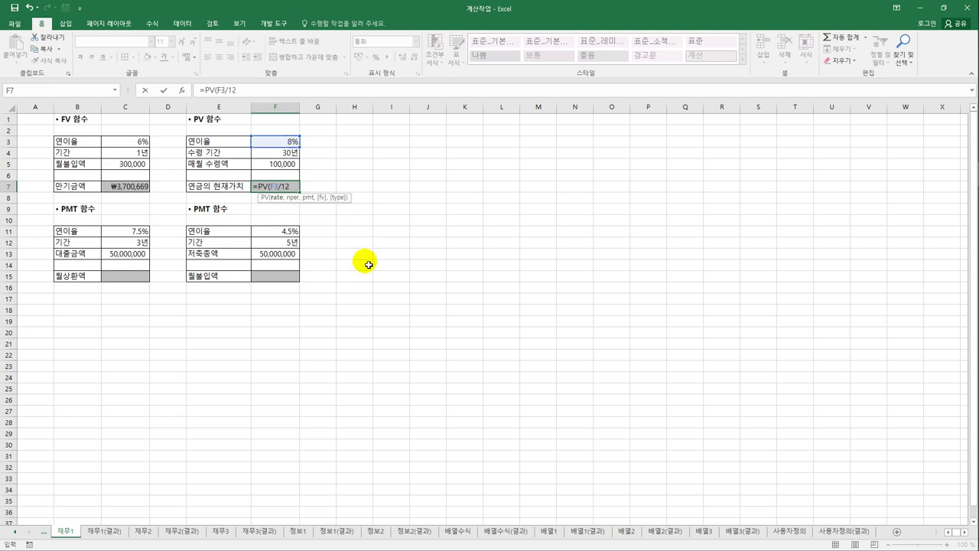
{"action": "left_click", "coordinate": [295, 155]}
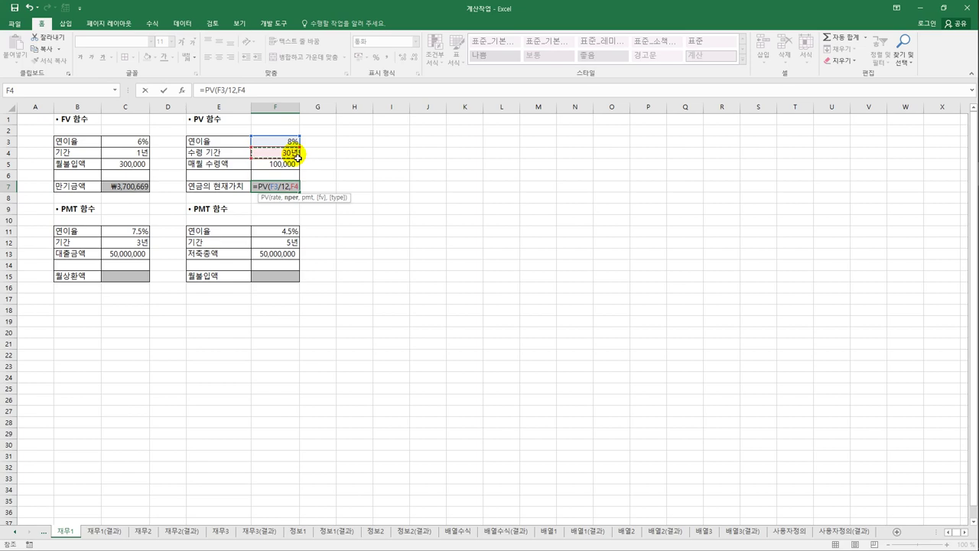
{"action": "type", "text": "*"}
{"action": "type", "text": "12"}
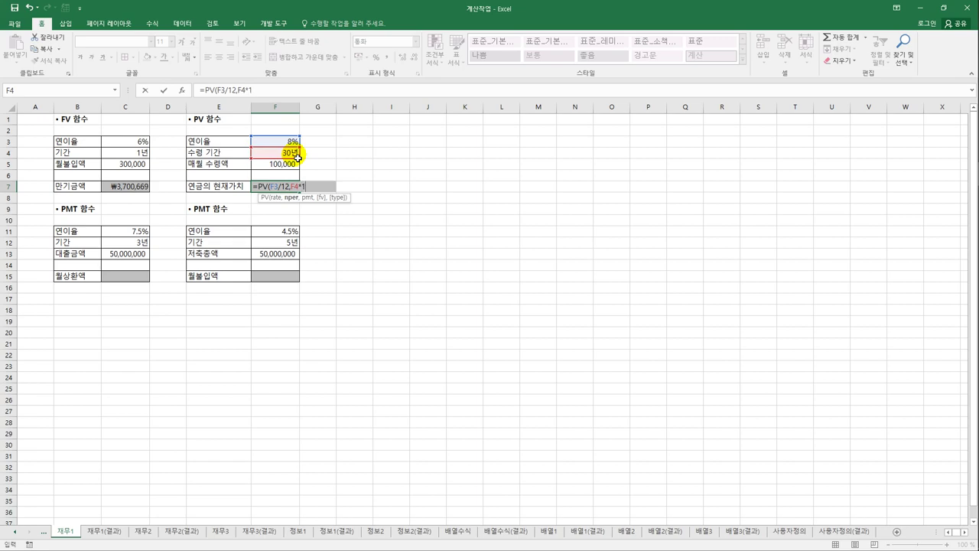
{"action": "type", "text": ","}
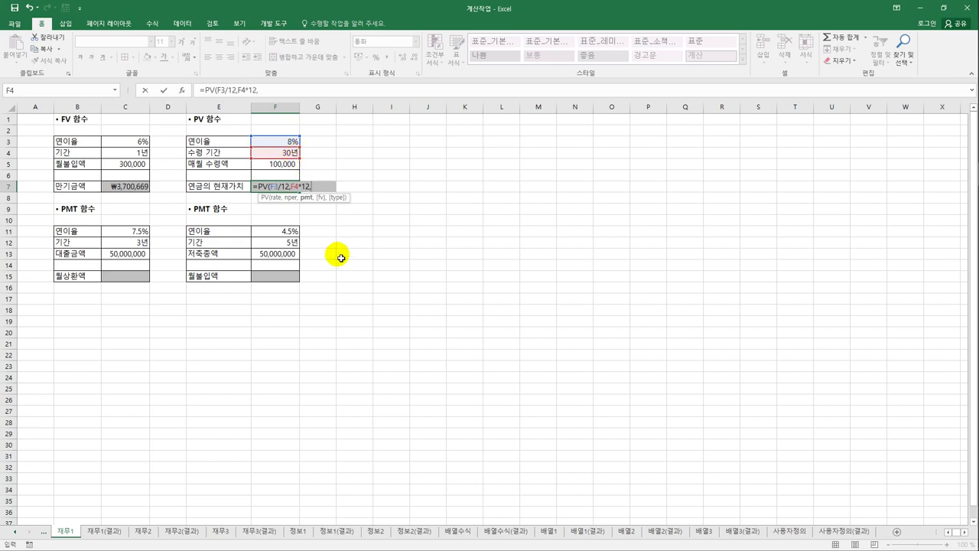
{"action": "type", "text": "-"}
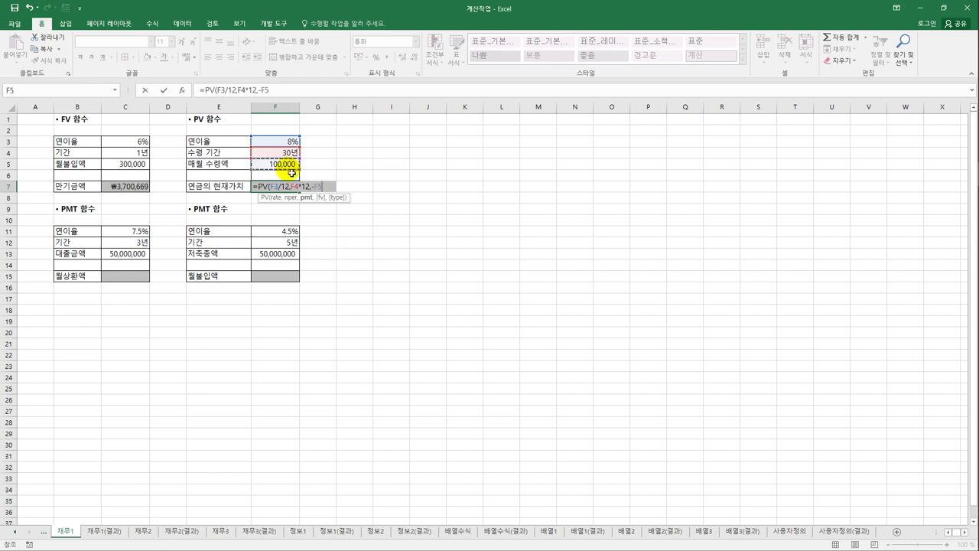
{"action": "left_click", "coordinate": [290, 166]}
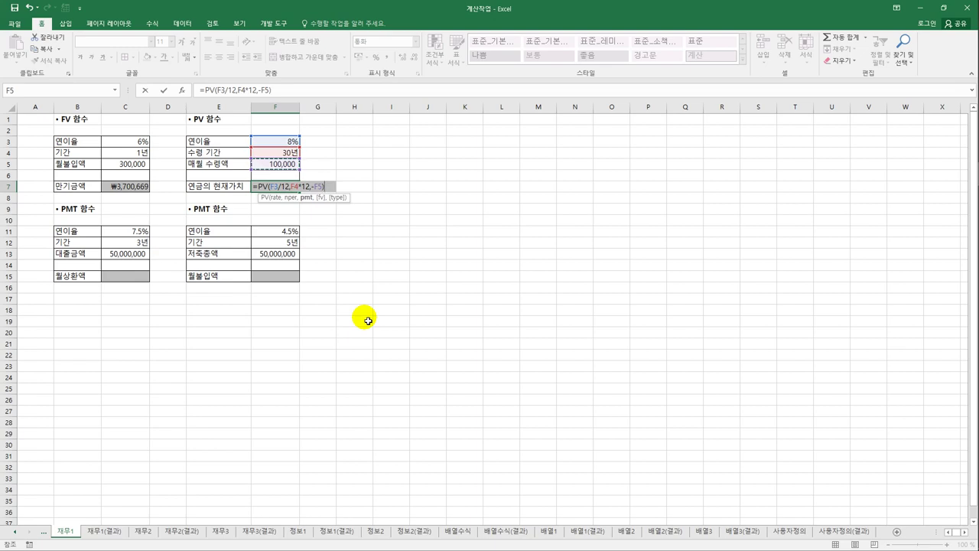
{"action": "key", "text": "Return"}
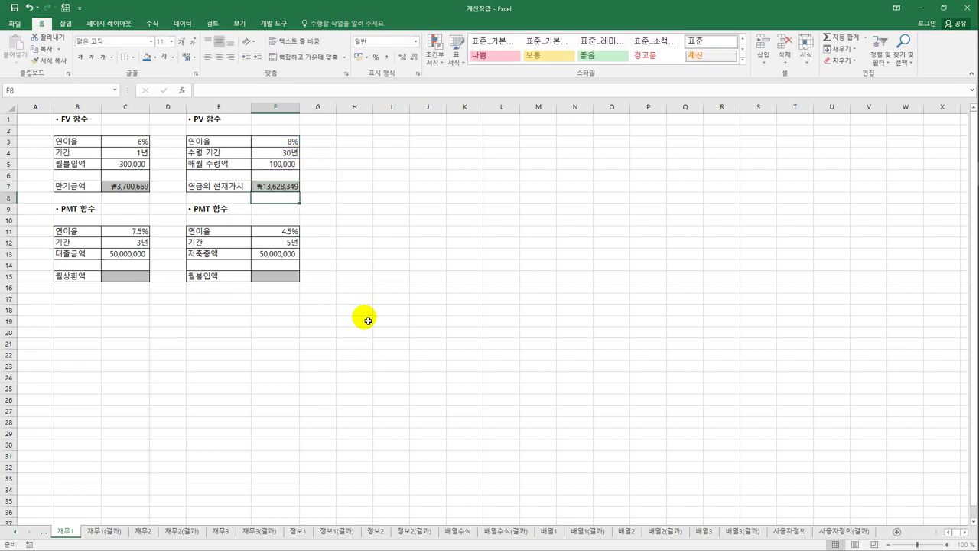
Step: Review the loan inputs in C11:C13 and start a PMT function in the 월상환액 cell C15
{"action": "left_click", "coordinate": [138, 280]}
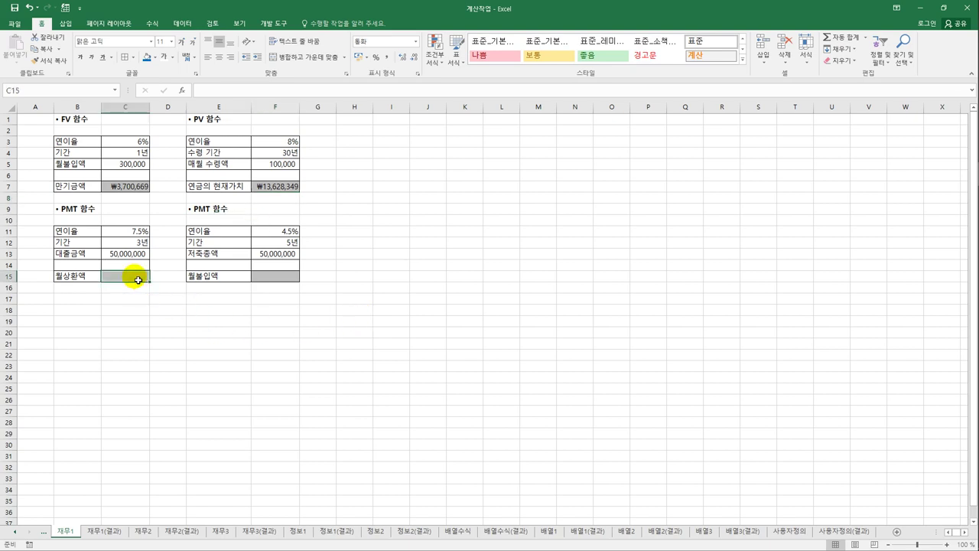
{"action": "left_click", "coordinate": [134, 256]}
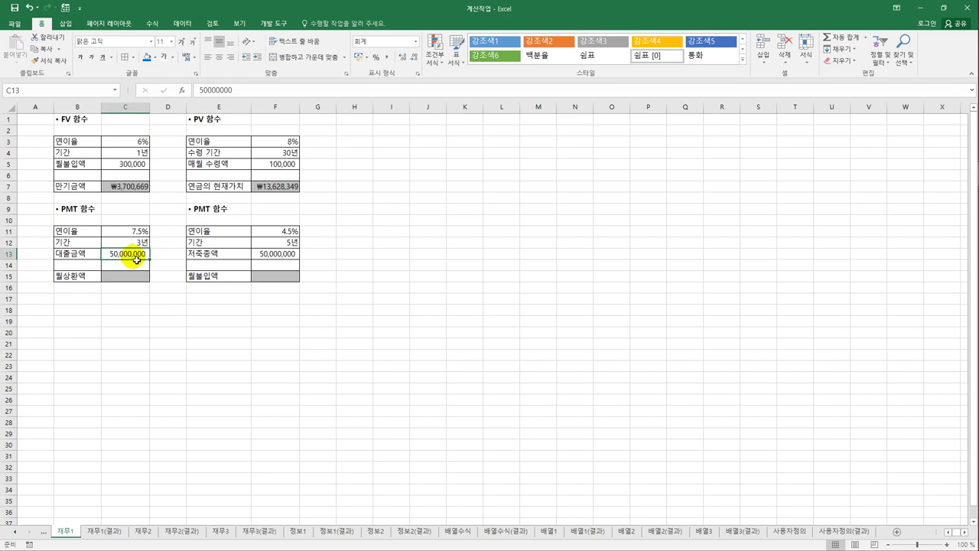
{"action": "left_click", "coordinate": [138, 246]}
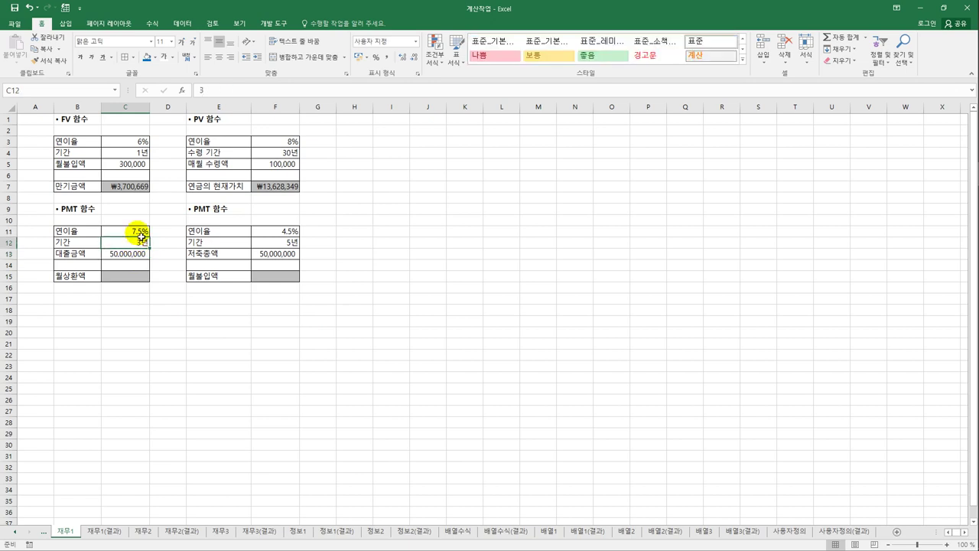
{"action": "left_click", "coordinate": [140, 232]}
{"action": "left_click", "coordinate": [148, 278]}
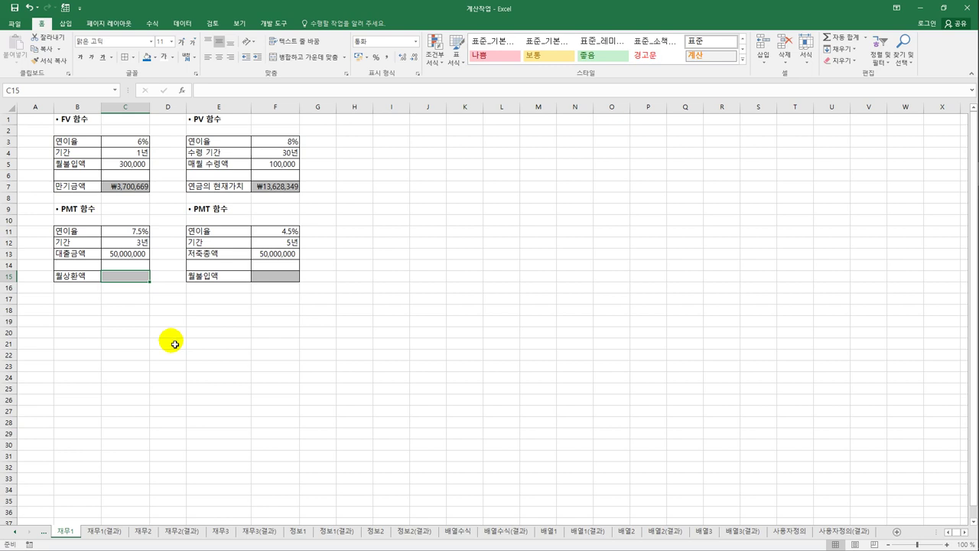
{"action": "type", "text": "=pm"}
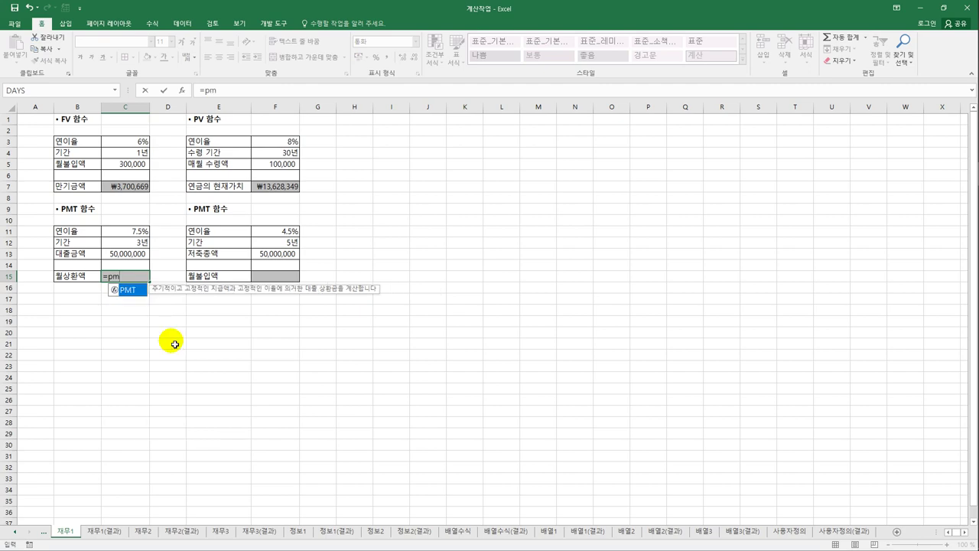
{"action": "double_click", "coordinate": [137, 295]}
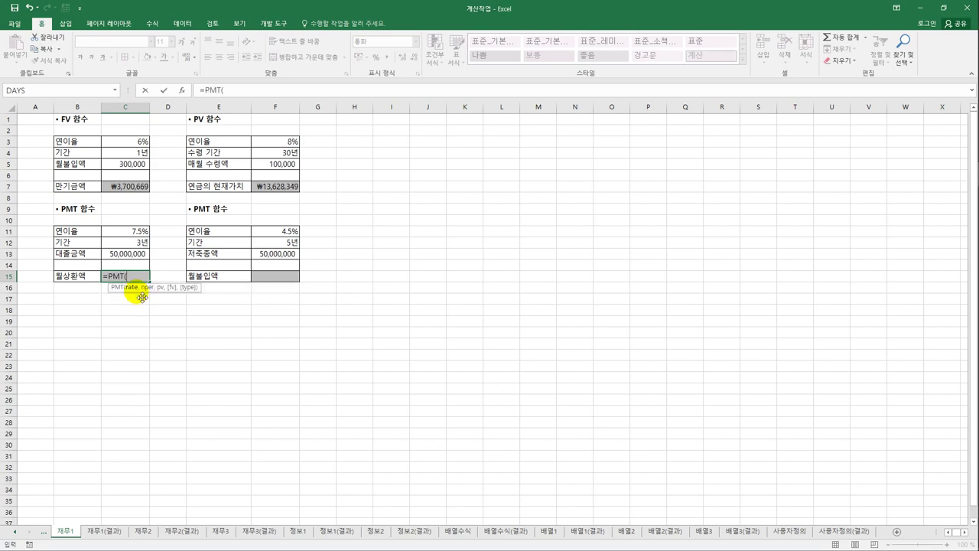
Step: Complete the monthly loan repayment formula in C15 as =PMT(C11/12,C12*12,-C13)
{"action": "left_click", "coordinate": [136, 233]}
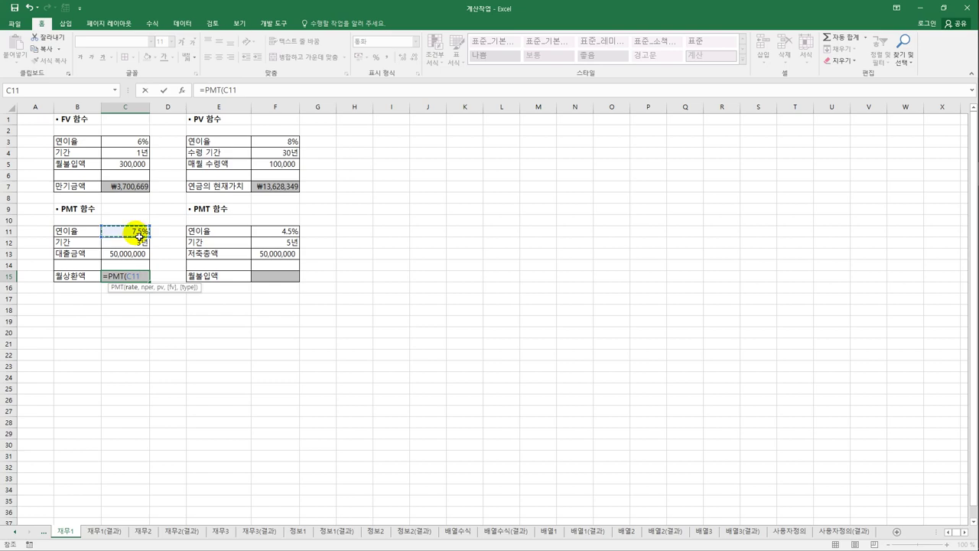
{"action": "type", "text": "/12"}
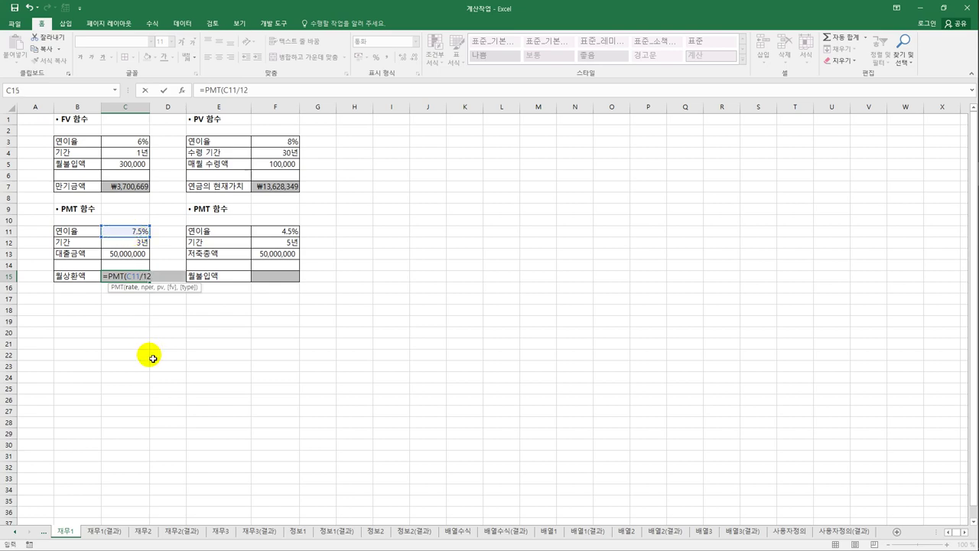
{"action": "type", "text": ","}
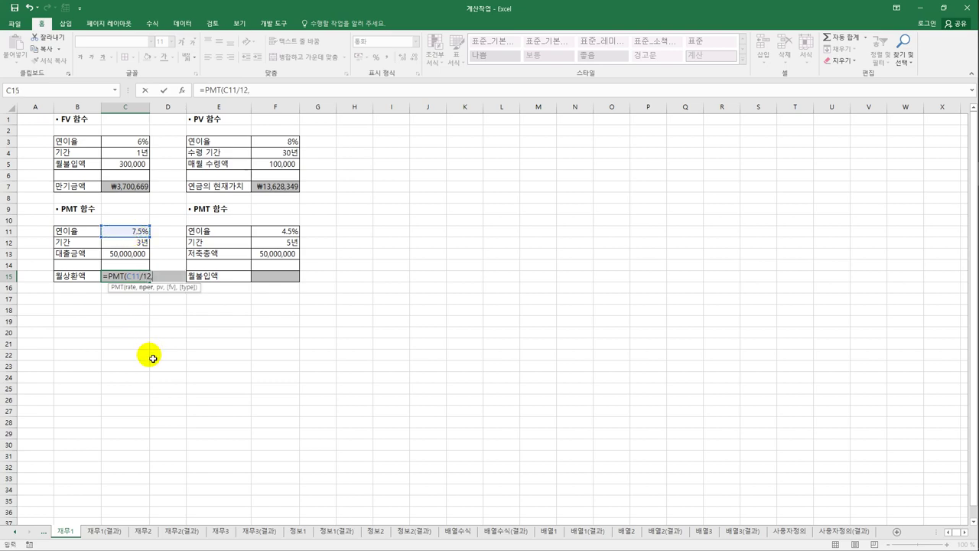
{"action": "left_click", "coordinate": [138, 243]}
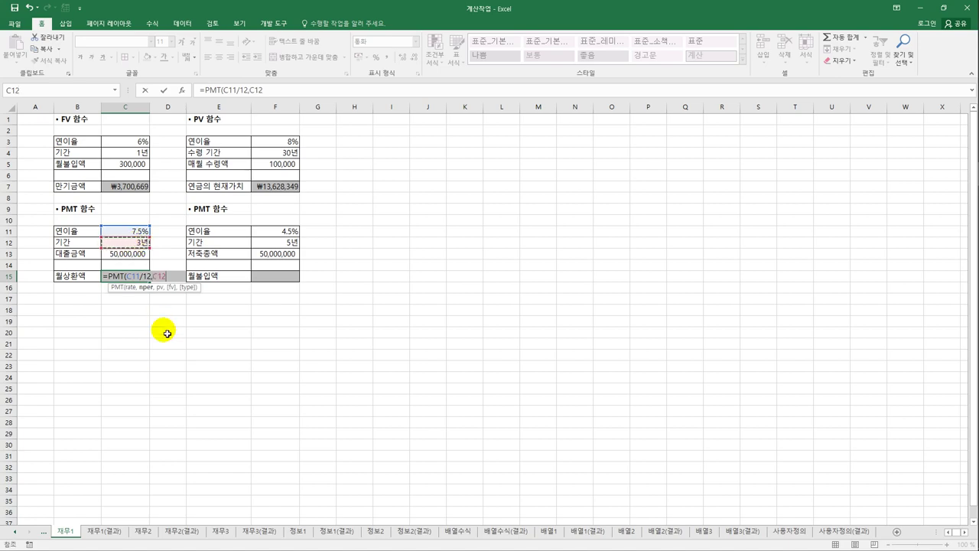
{"action": "type", "text": "*12,"}
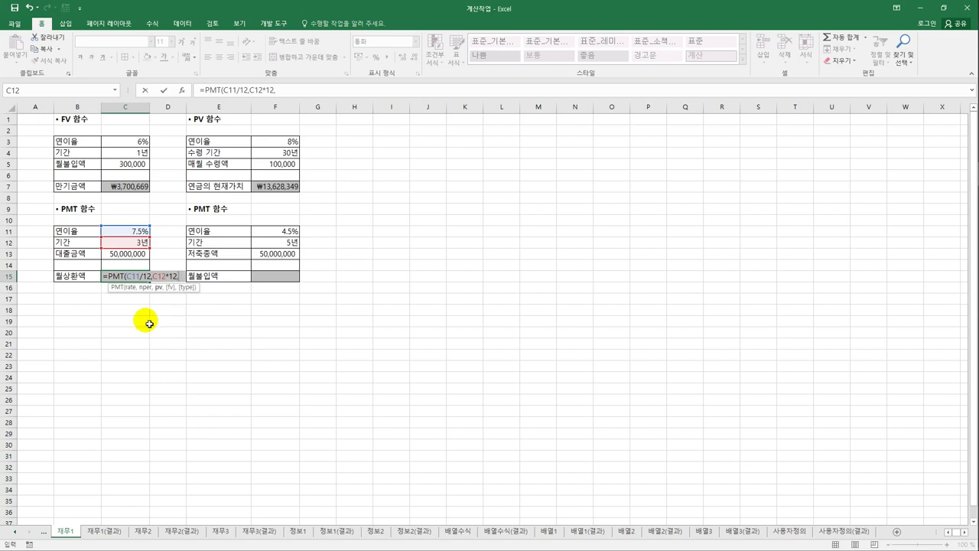
{"action": "type", "text": "-"}
{"action": "left_click", "coordinate": [129, 252]}
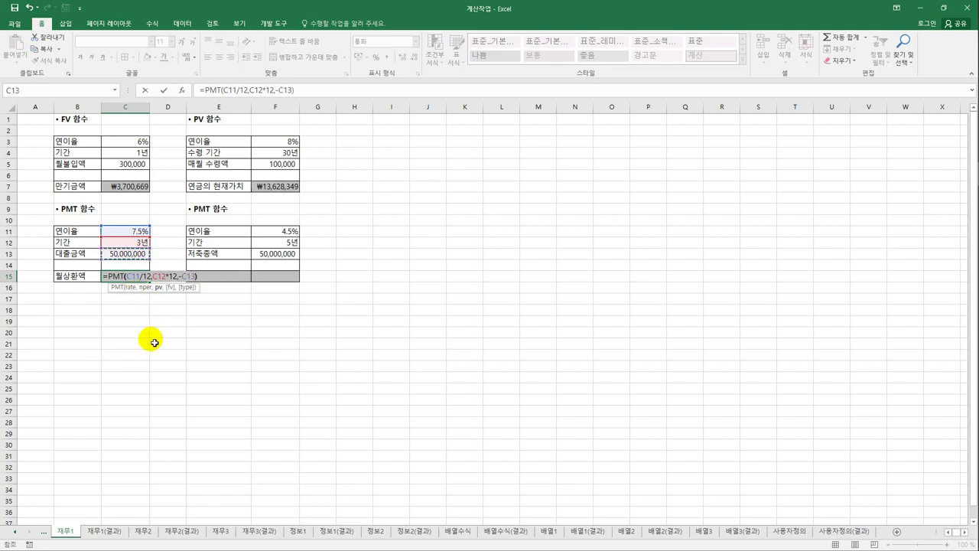
{"action": "key", "text": "Return"}
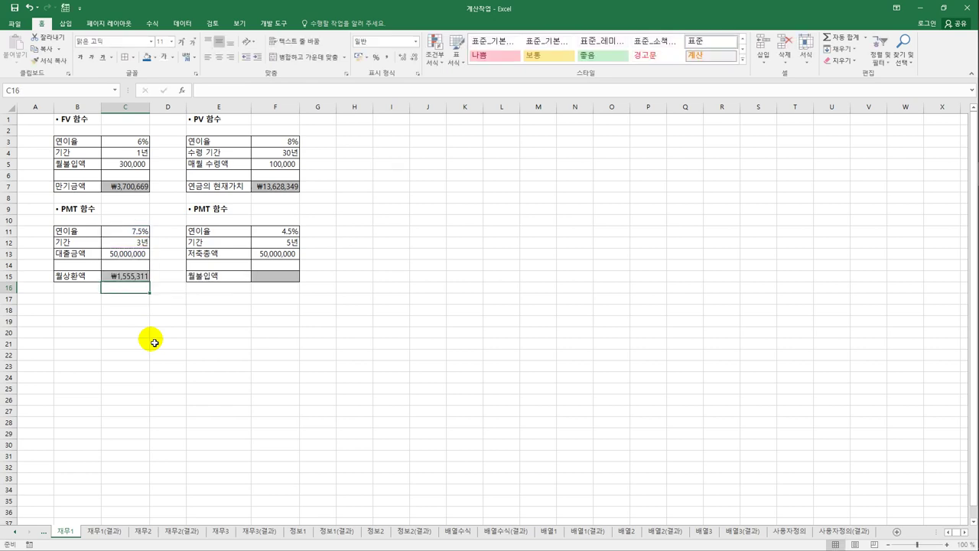
Step: Calculate the monthly savings deposit in the 월불입액 cell F15 with =PMT(F11/12,F12*12,0,-F13)
{"action": "left_click", "coordinate": [277, 278]}
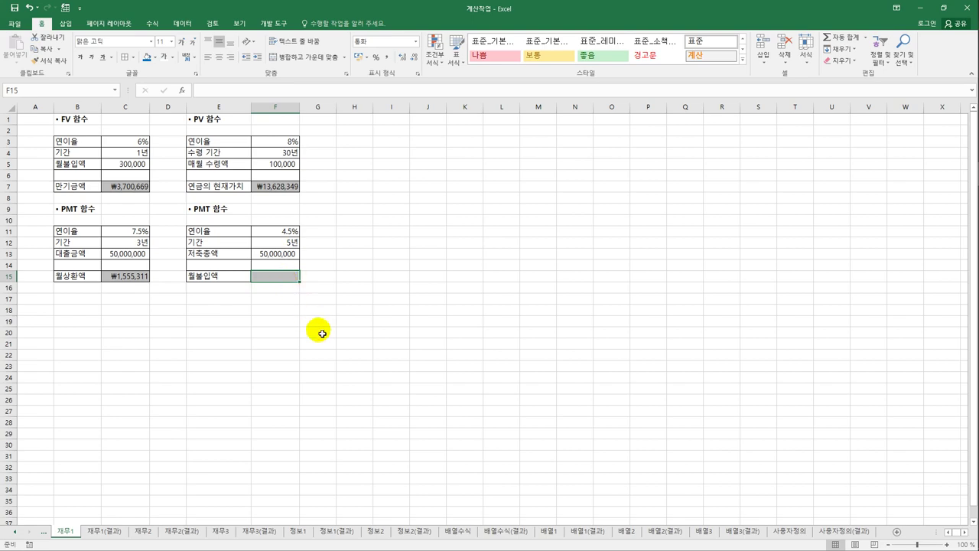
{"action": "type", "text": "=pm"}
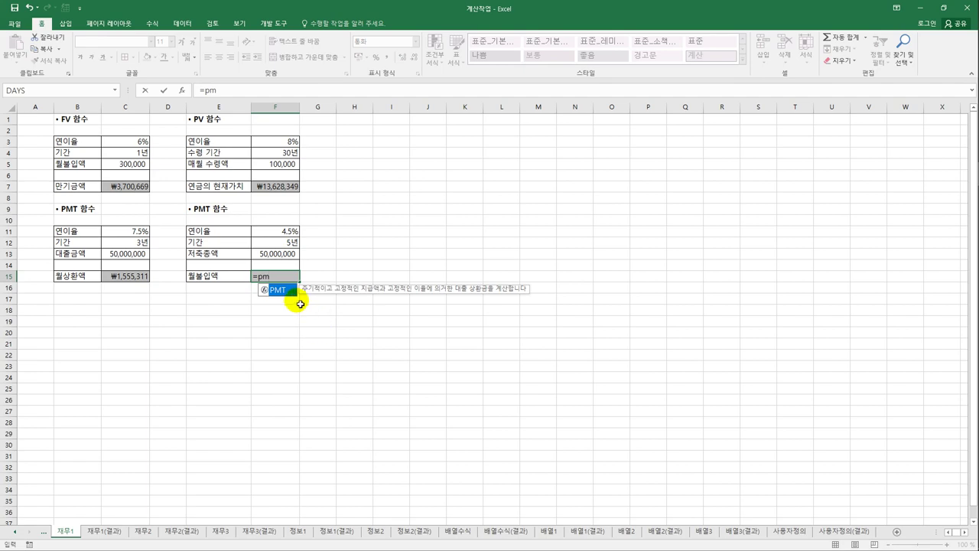
{"action": "double_click", "coordinate": [280, 290]}
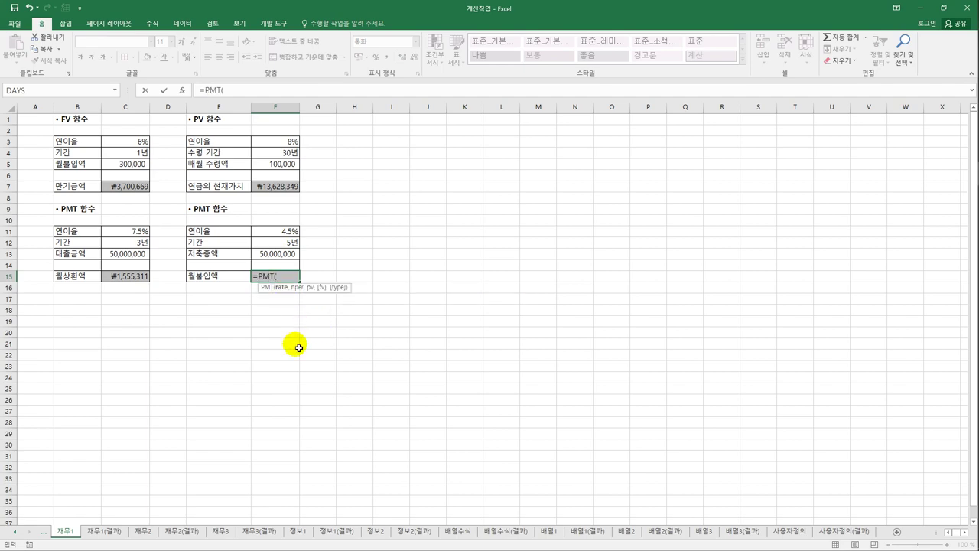
{"action": "left_click", "coordinate": [284, 234]}
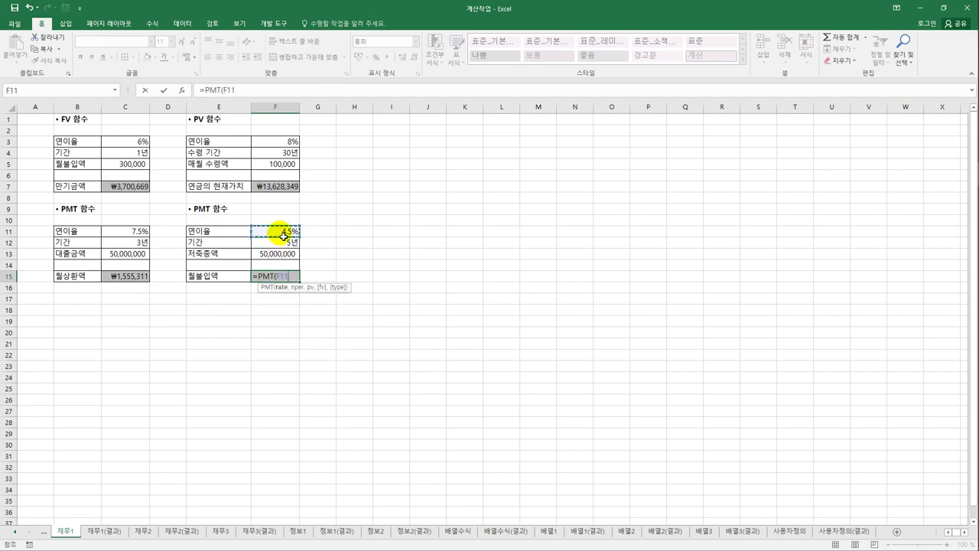
{"action": "type", "text": "/12"}
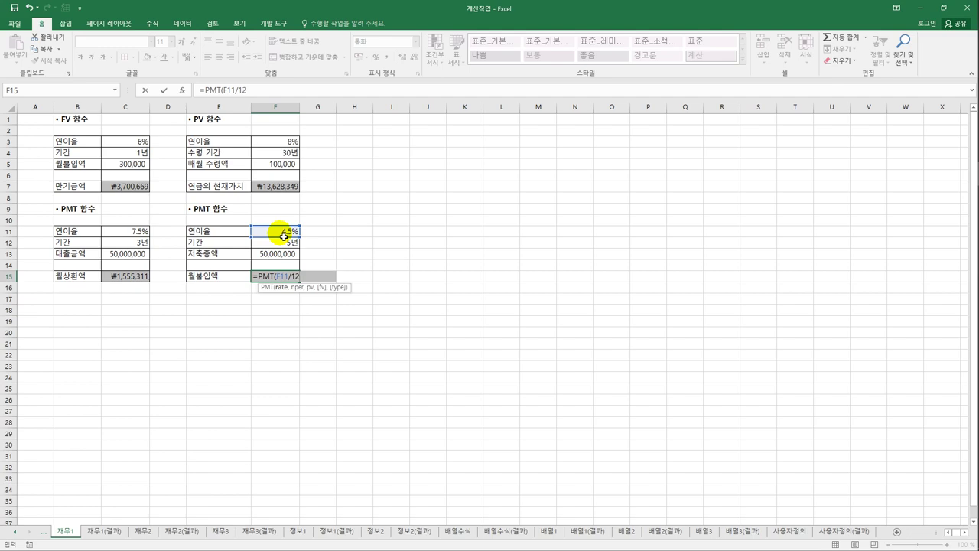
{"action": "type", "text": ","}
{"action": "left_click", "coordinate": [290, 243]}
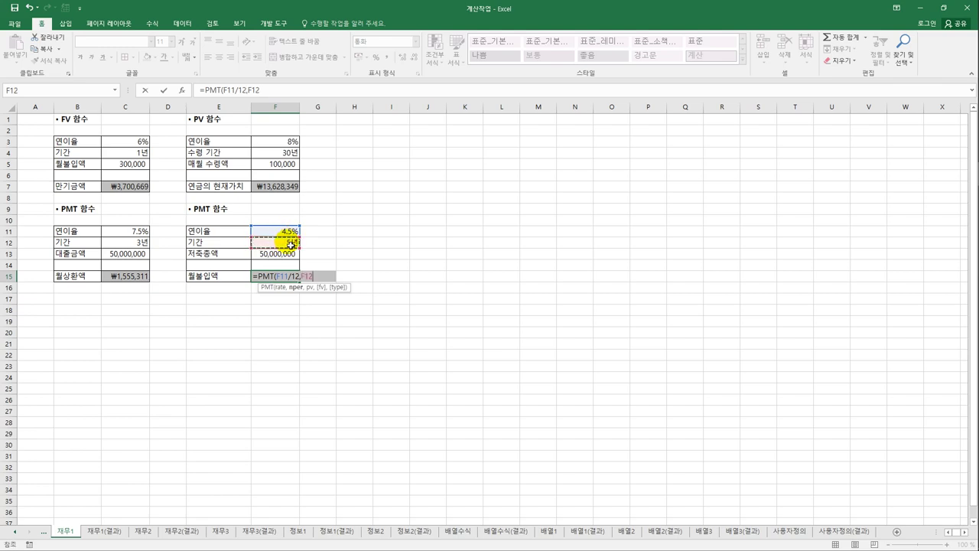
{"action": "type", "text": "*12"}
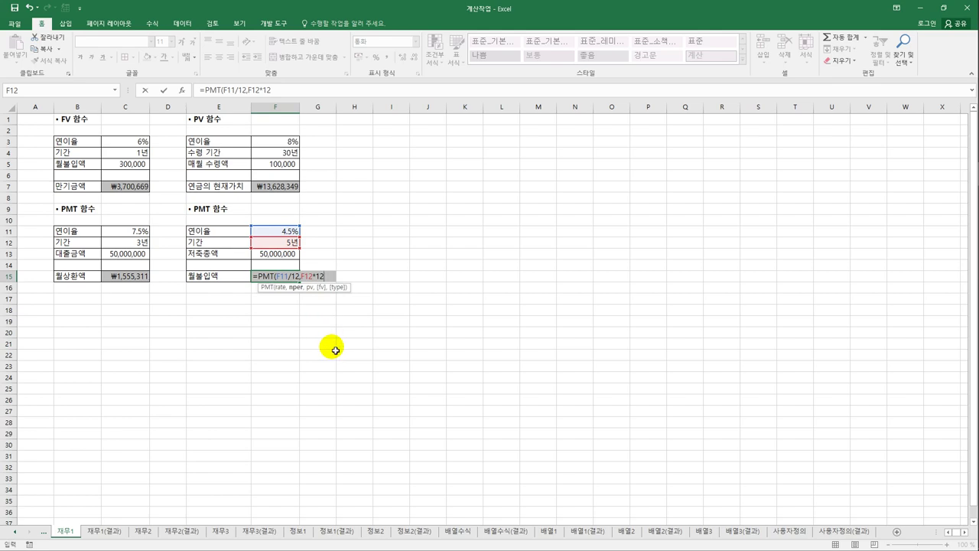
{"action": "type", "text": ","}
{"action": "type", "text": "0,-"}
{"action": "left_click", "coordinate": [284, 255]}
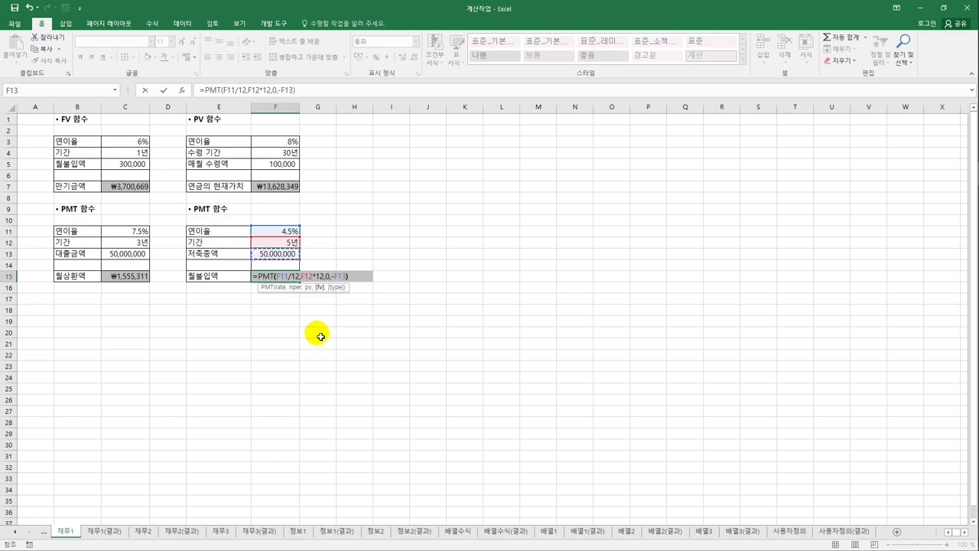
{"action": "key", "text": "ctrl+Return"}
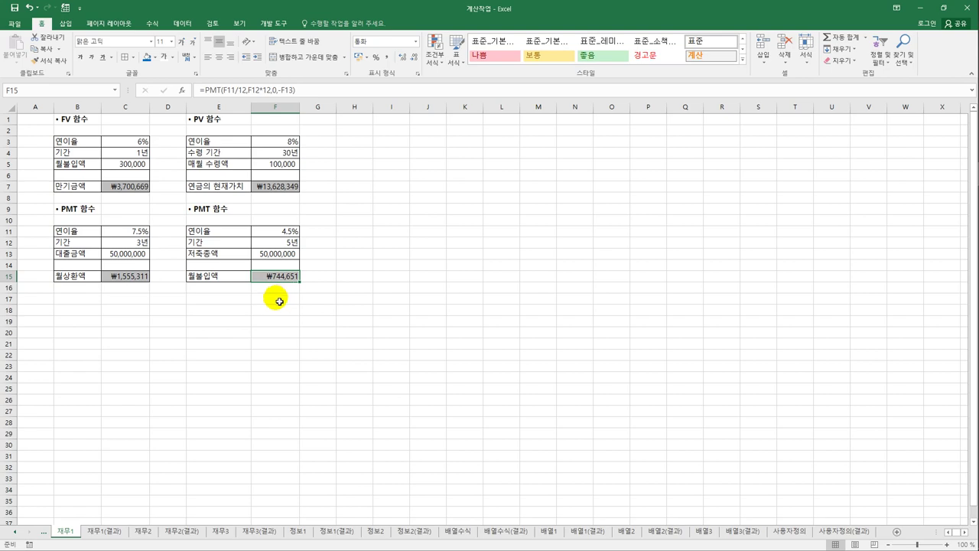
Step: Compare the calculated values on the 재무1 sheet with those on the 재무1(결과) sheet
{"action": "left_click", "coordinate": [105, 533]}
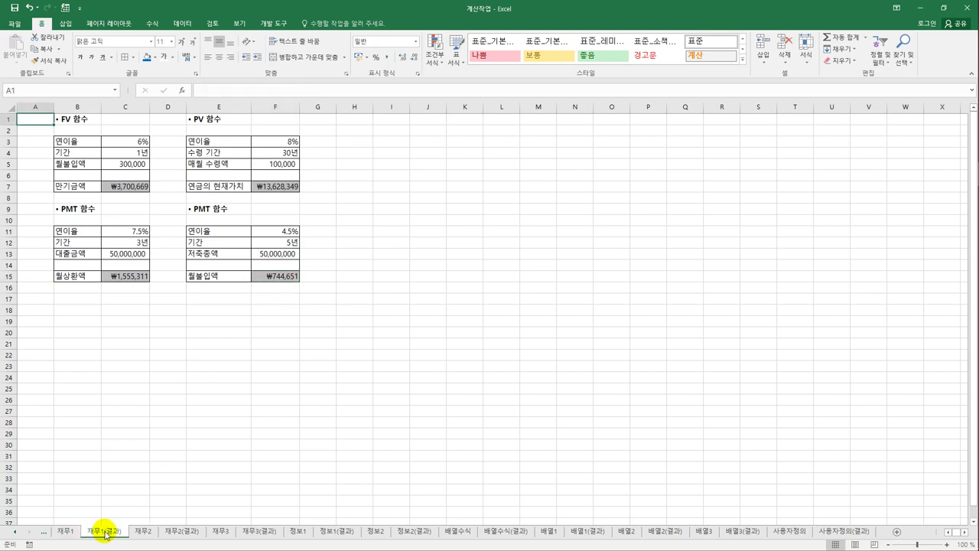
{"action": "left_click", "coordinate": [67, 531]}
{"action": "left_click", "coordinate": [88, 535]}
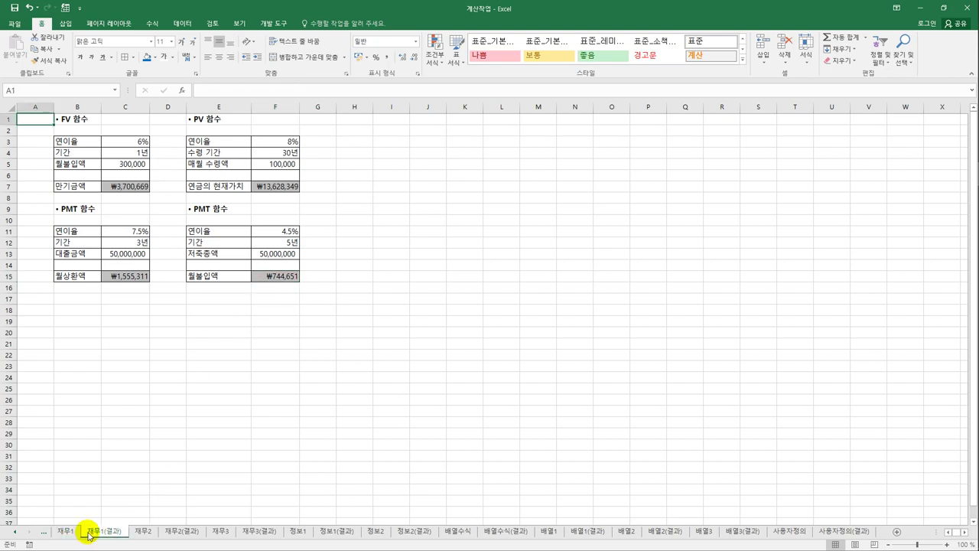
Step: Open the 재무2 sheet and start an AMORDEGRC function in the 감가상각액(AMORDEGRC) cell C10
{"action": "left_click", "coordinate": [141, 531]}
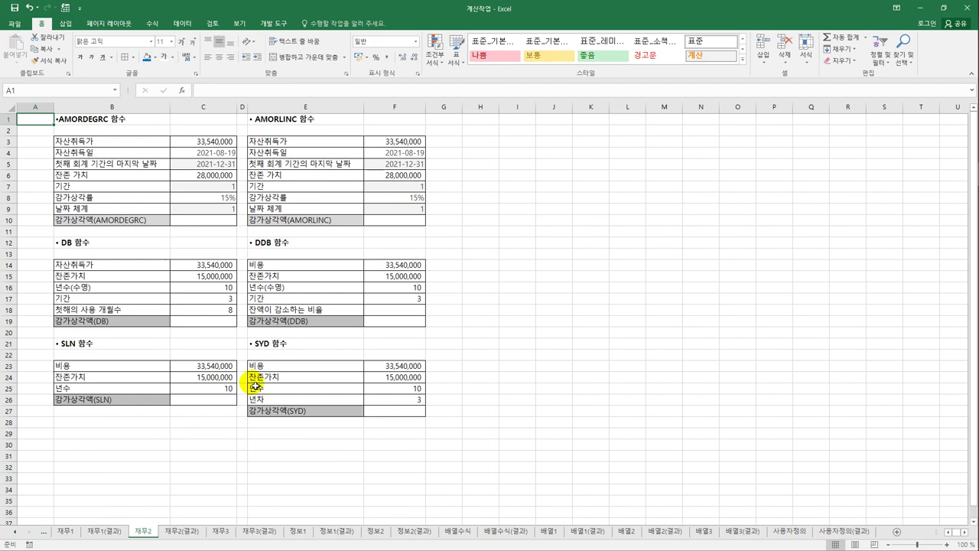
{"action": "left_click", "coordinate": [207, 222]}
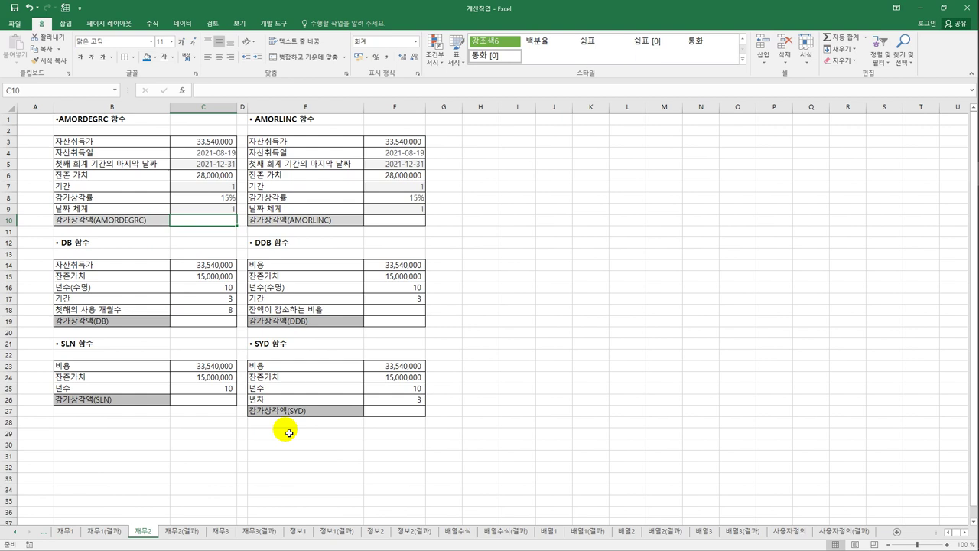
{"action": "type", "text": "=a"}
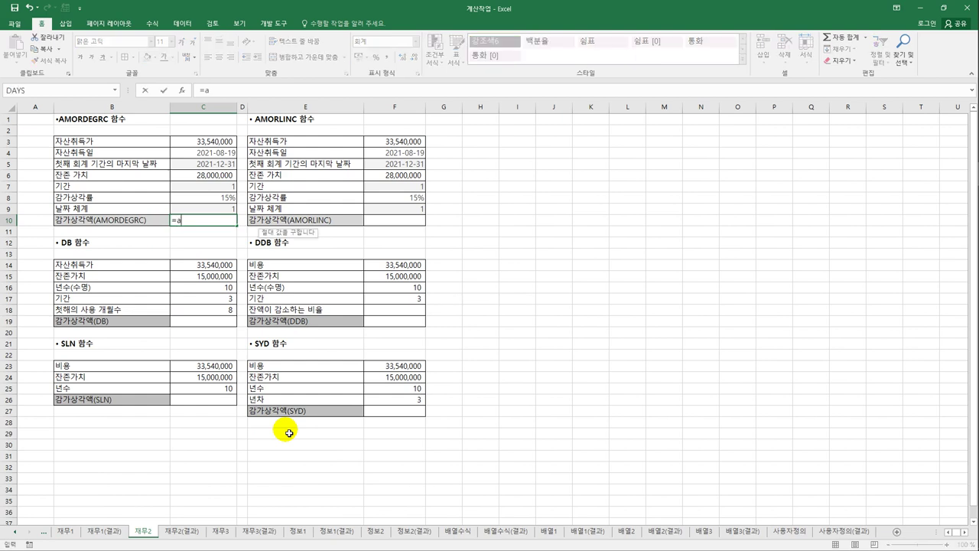
{"action": "type", "text": "m"}
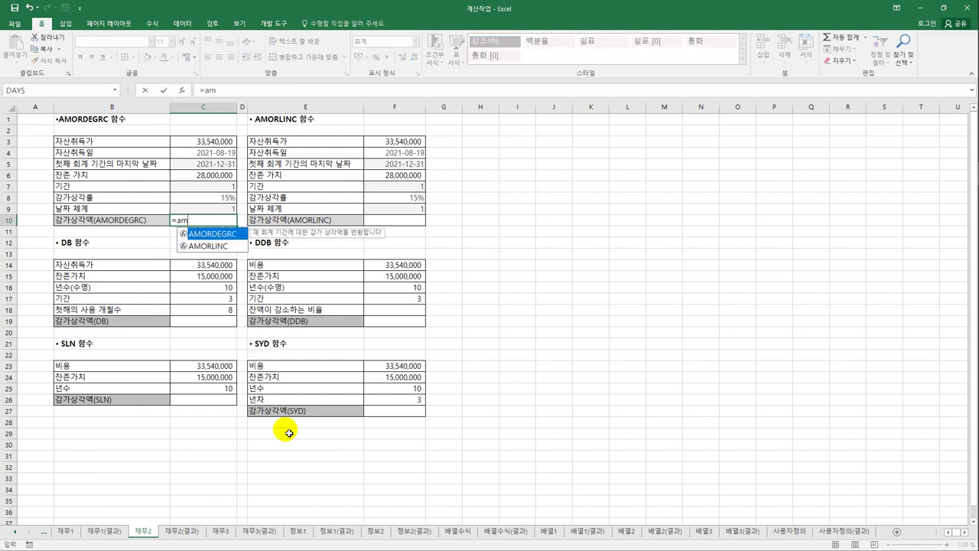
{"action": "double_click", "coordinate": [215, 234]}
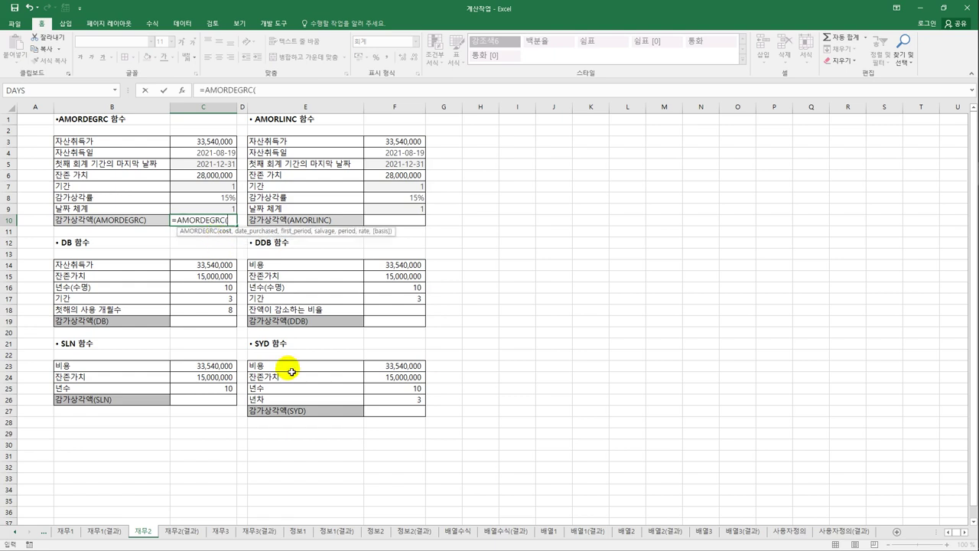
Step: Complete the AMORDEGRC depreciation formula in C10 as =AMORDEGRC(C3,C4,C5,C6,C7,C8,C9)
{"action": "left_click", "coordinate": [220, 146]}
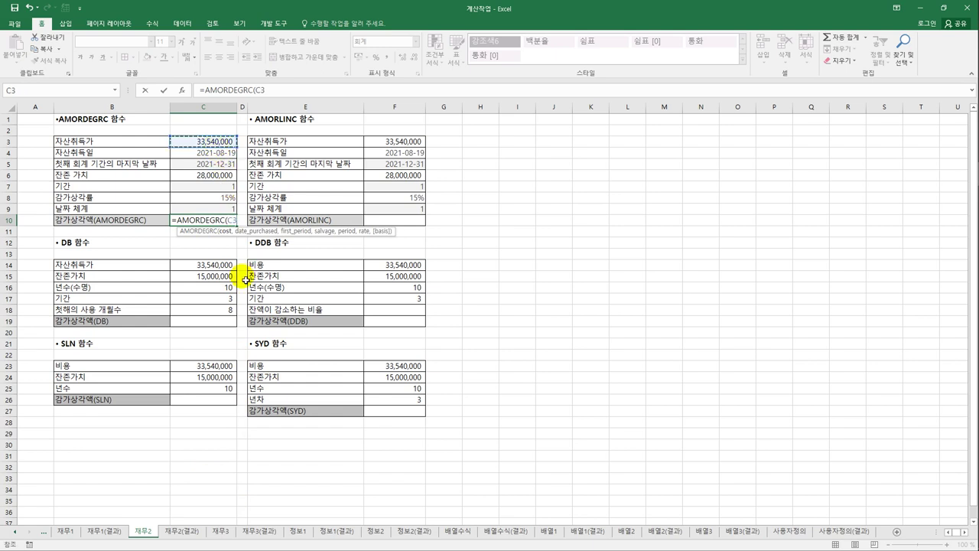
{"action": "type", "text": ","}
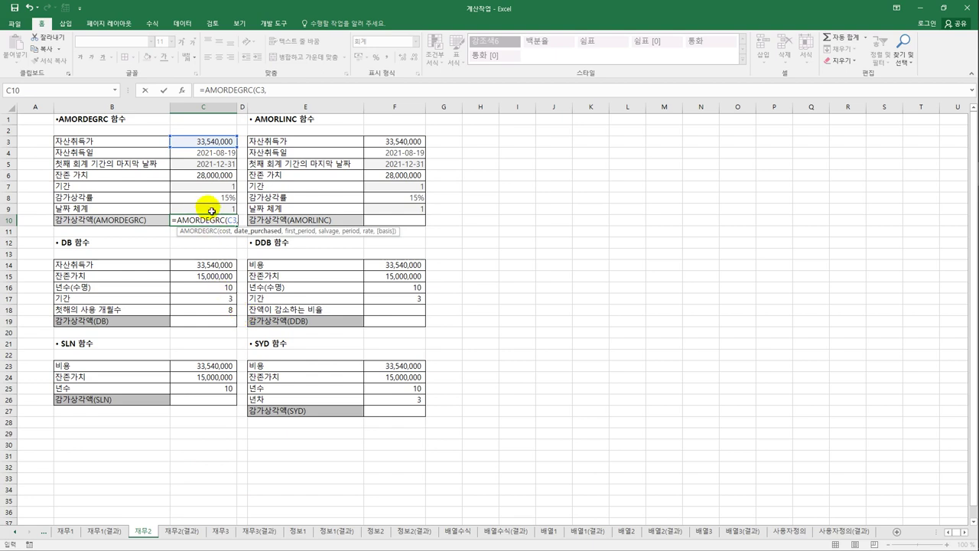
{"action": "left_click", "coordinate": [212, 159]}
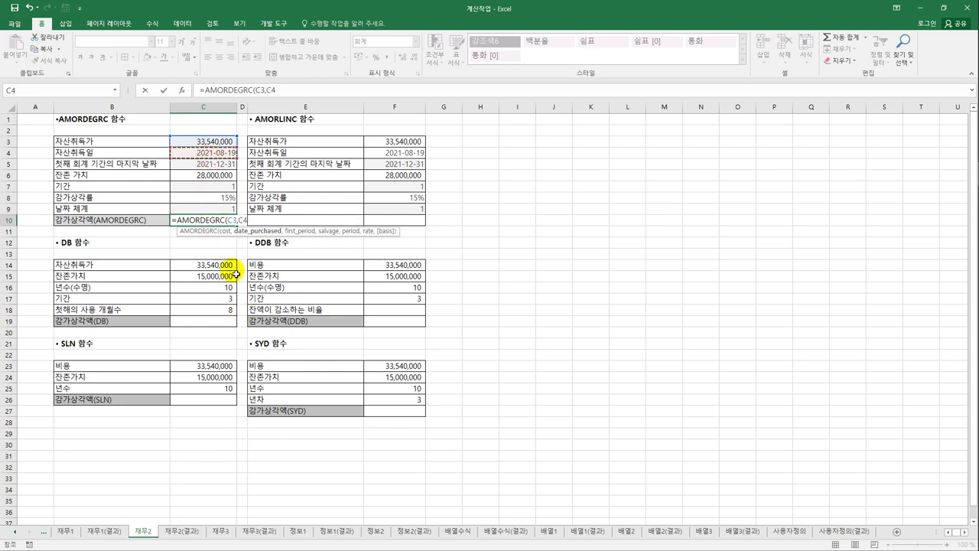
{"action": "type", "text": ","}
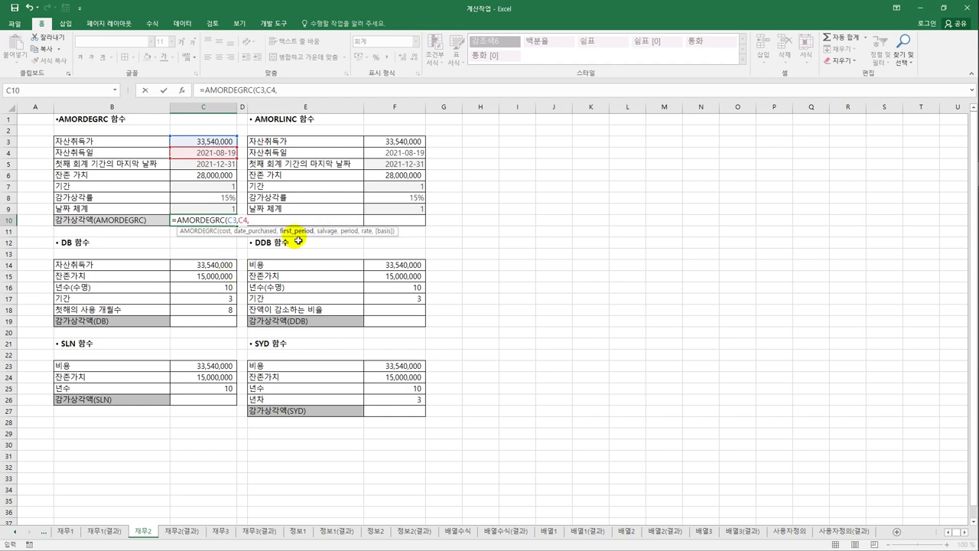
{"action": "left_click", "coordinate": [214, 167]}
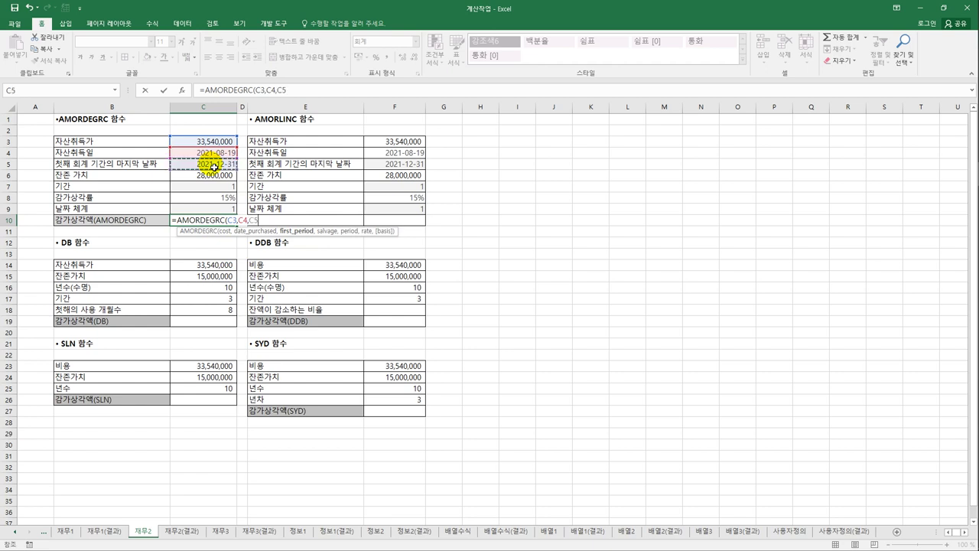
{"action": "type", "text": ","}
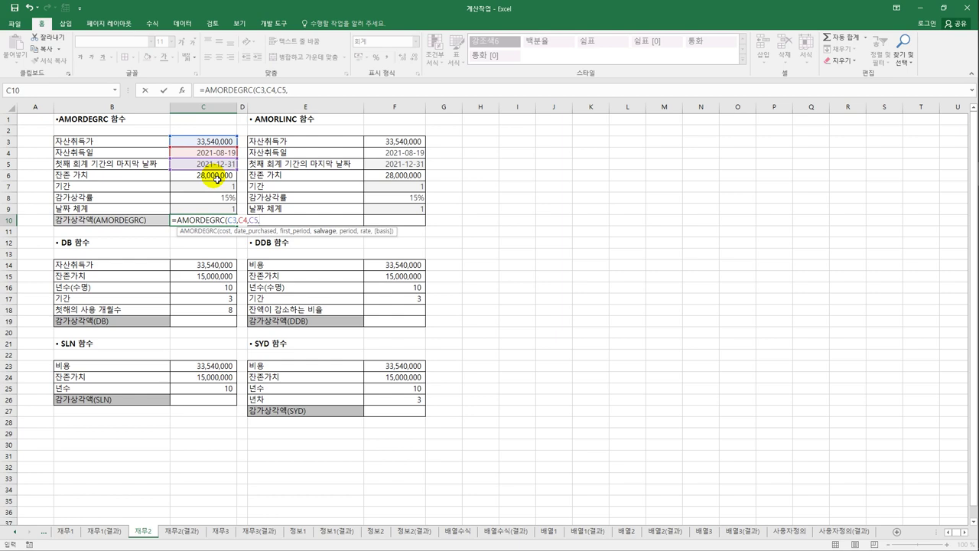
{"action": "left_click", "coordinate": [217, 177]}
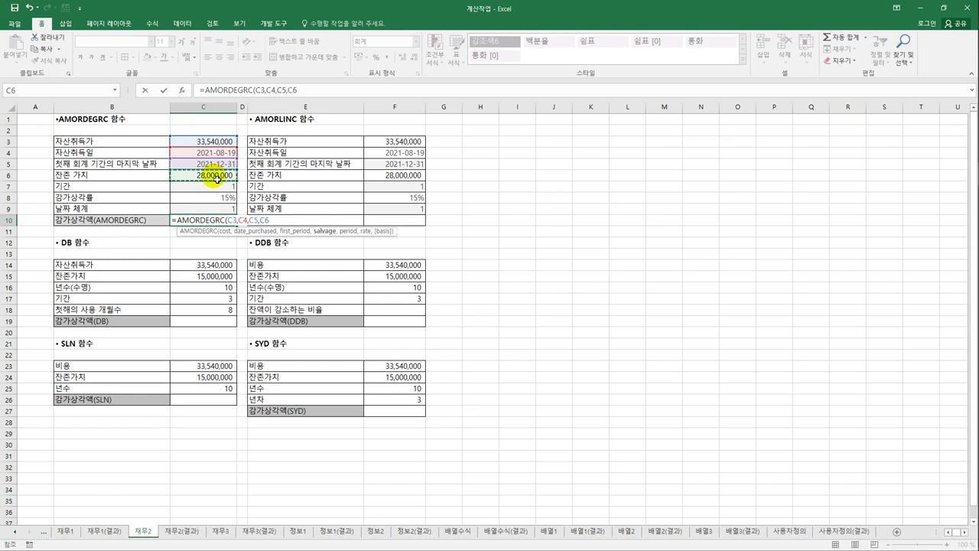
{"action": "type", "text": ","}
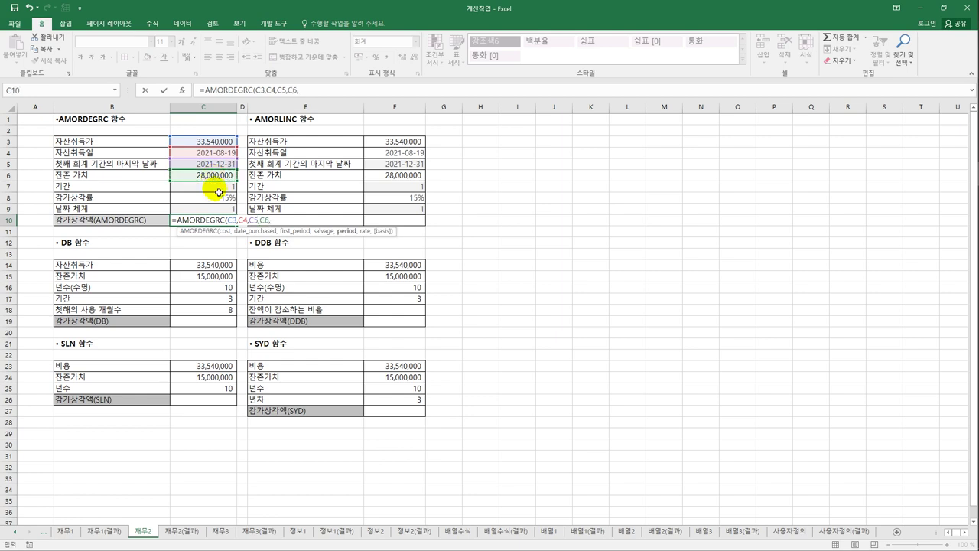
{"action": "left_click", "coordinate": [219, 190]}
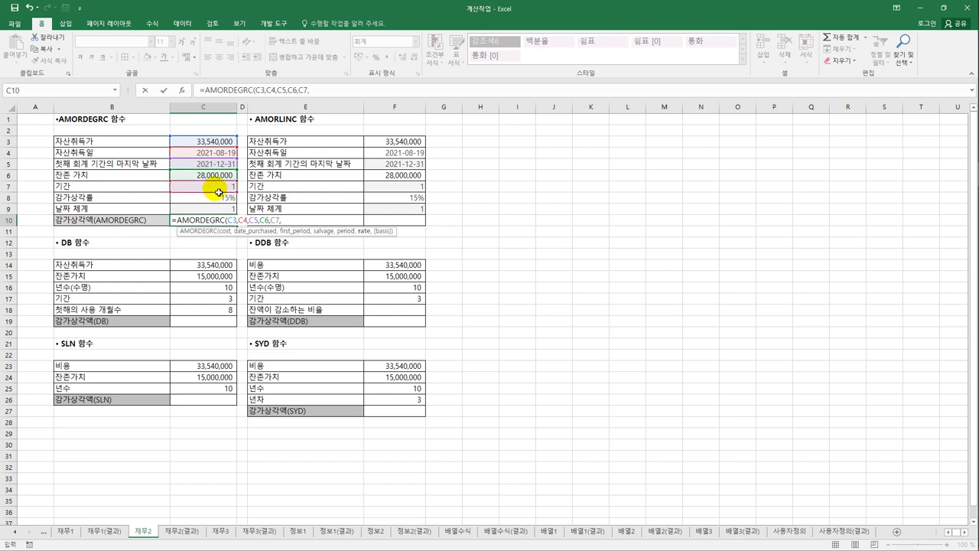
{"action": "type", "text": ","}
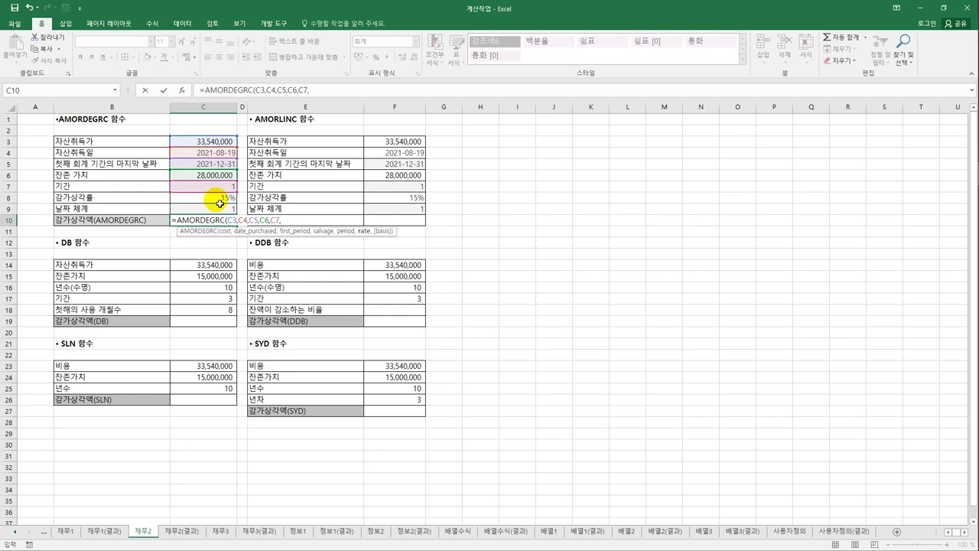
{"action": "left_click", "coordinate": [219, 202]}
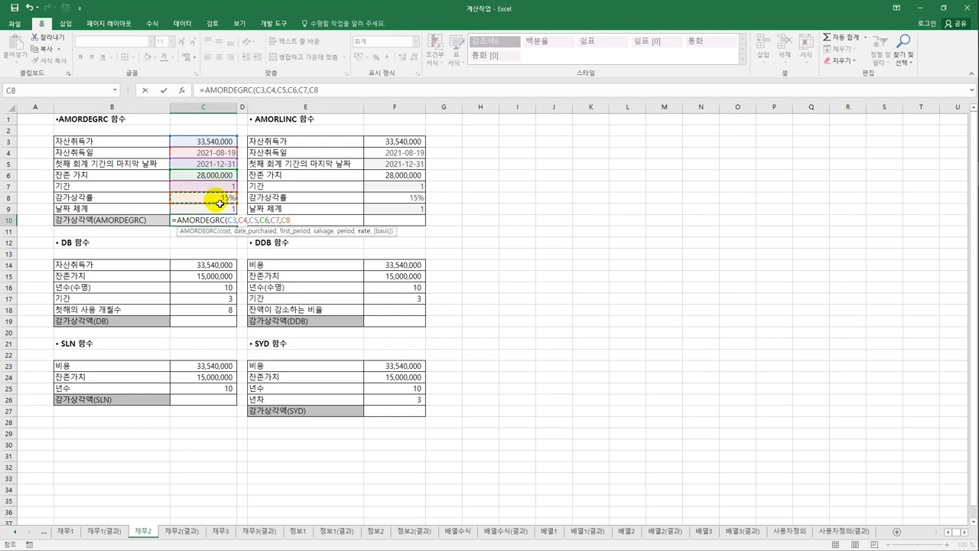
{"action": "type", "text": ","}
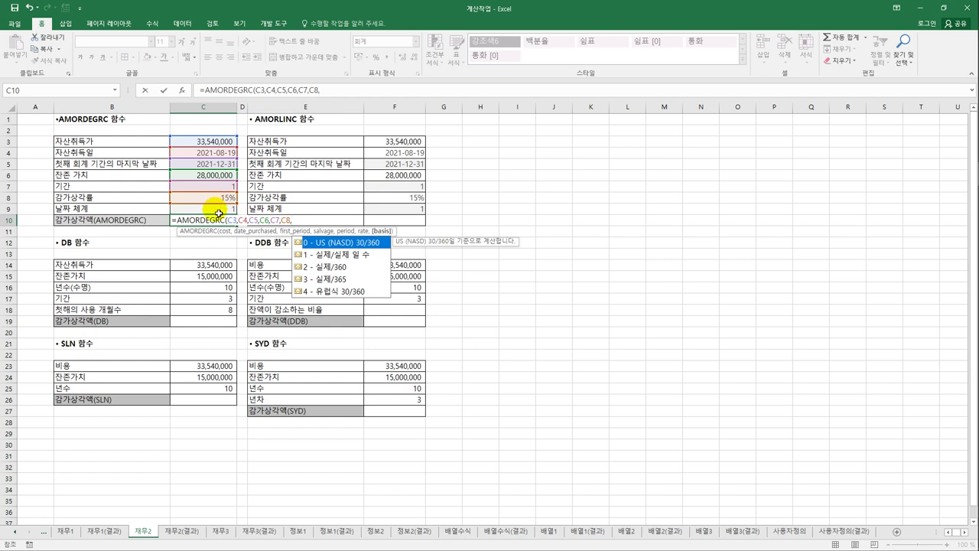
{"action": "left_click", "coordinate": [219, 213]}
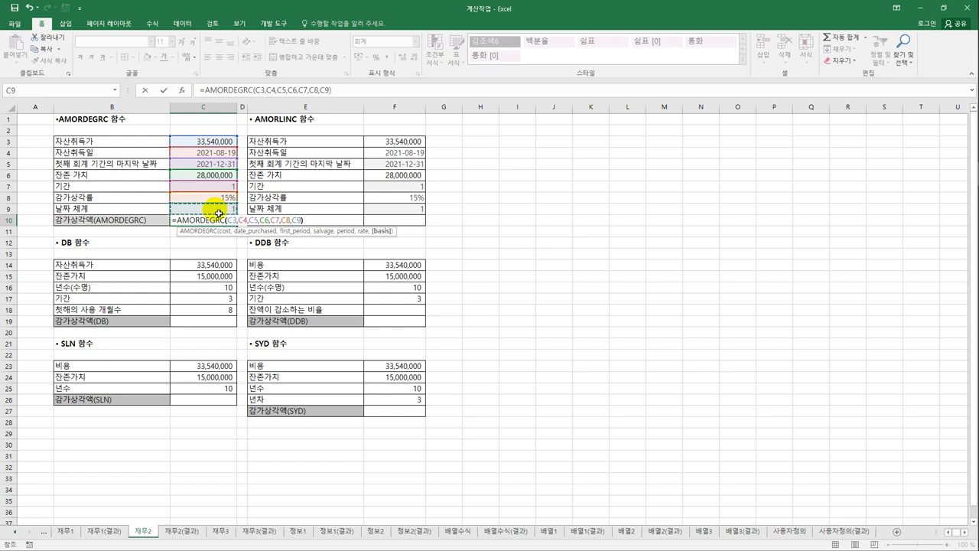
{"action": "key", "text": "ctrl+Return"}
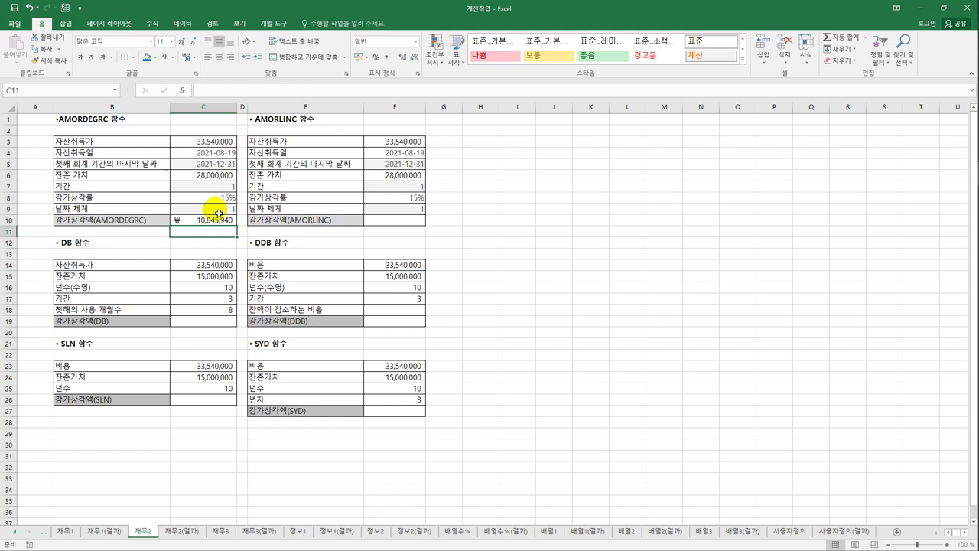
{"action": "left_click", "coordinate": [218, 221]}
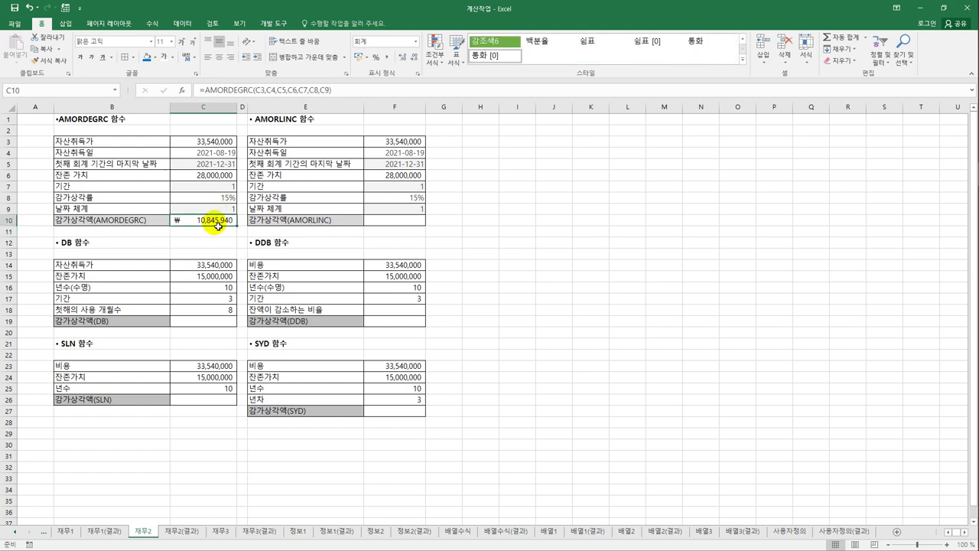
Step: Start an AMORLINC function in the 감가상각액(AMORLINC) cell F10
{"action": "left_click", "coordinate": [411, 221]}
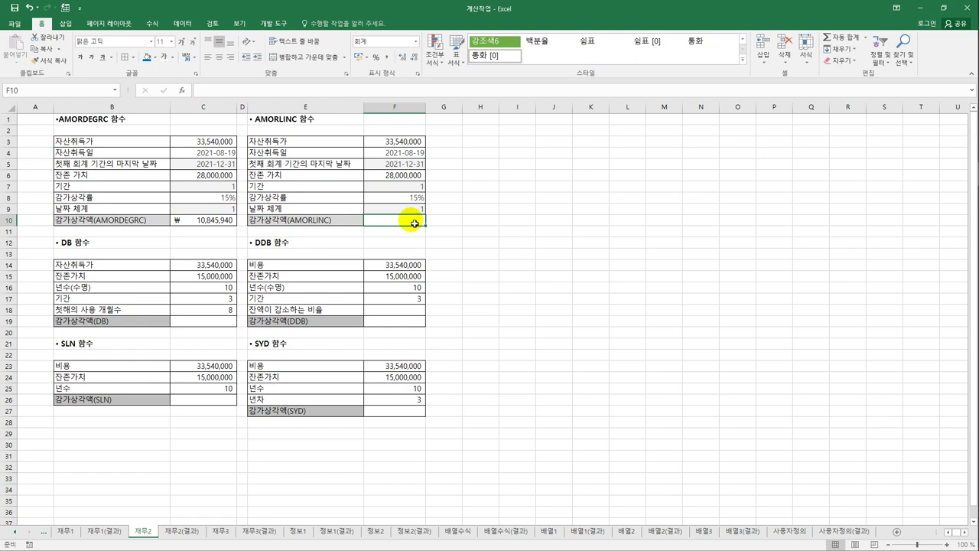
{"action": "type", "text": "="}
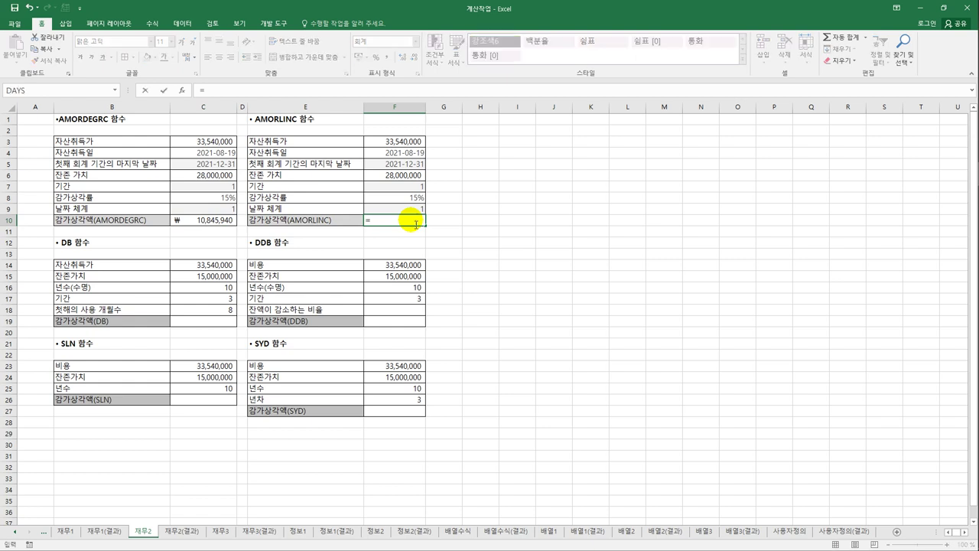
{"action": "type", "text": "am"}
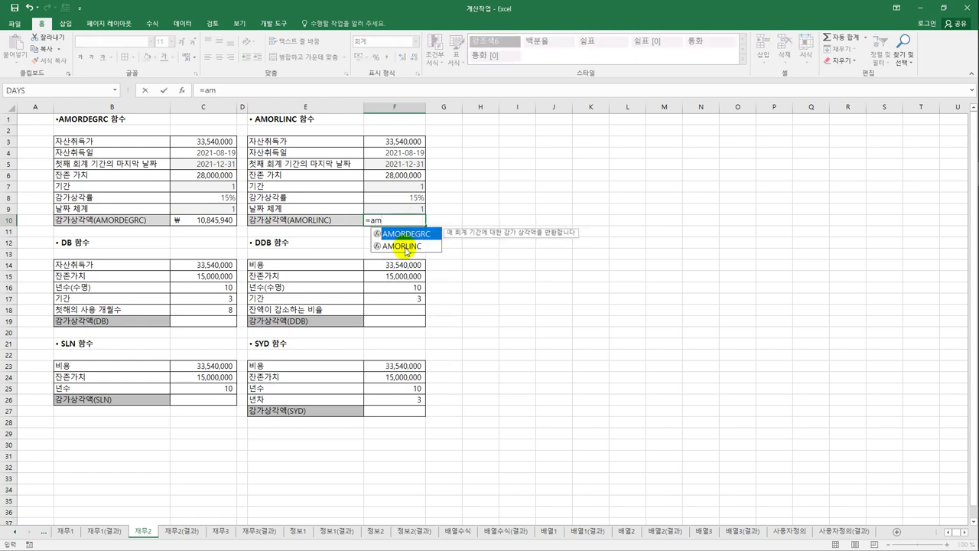
{"action": "left_click", "coordinate": [406, 248]}
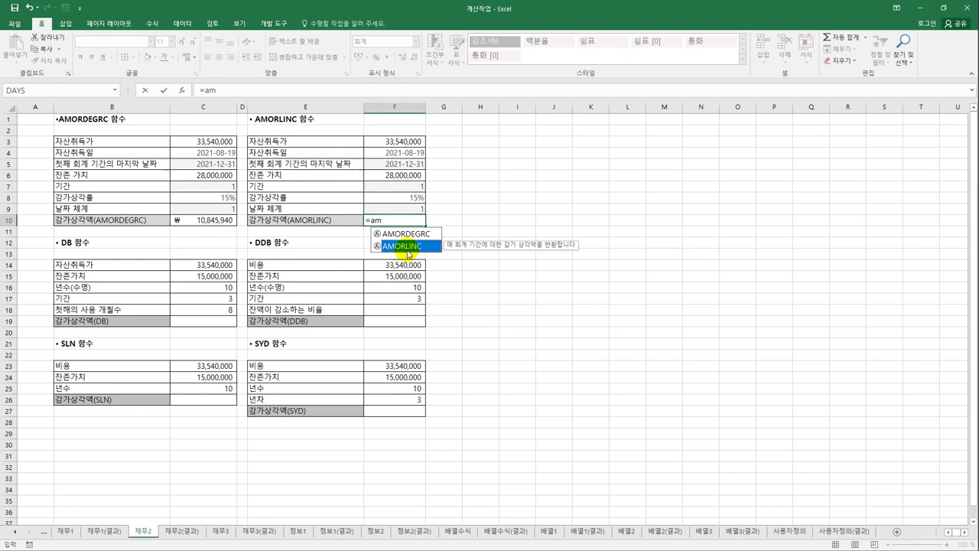
{"action": "double_click", "coordinate": [408, 248]}
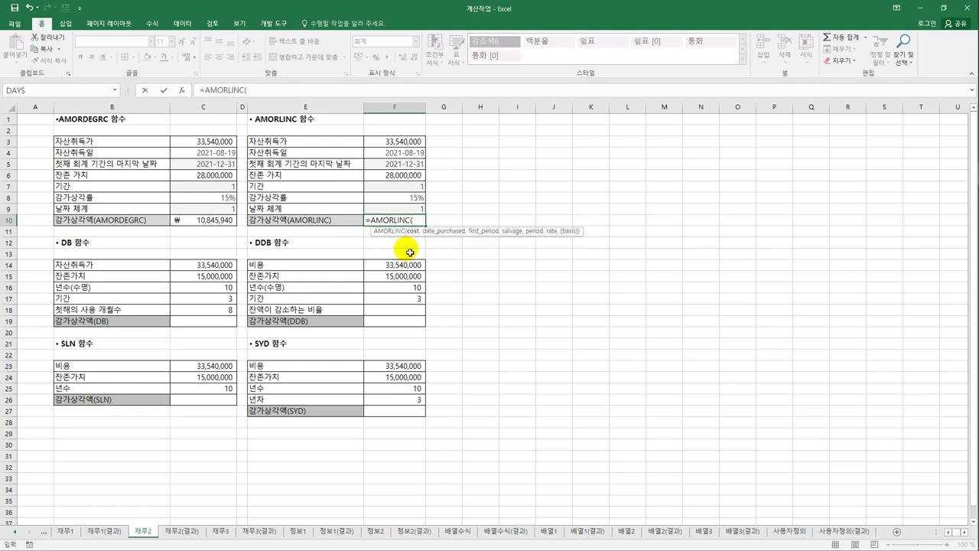
Step: Complete the AMORLINC depreciation formula in F10 as =AMORLINC(F3,F4,F5,F6,F7,F8,F9)
{"action": "left_click", "coordinate": [401, 143]}
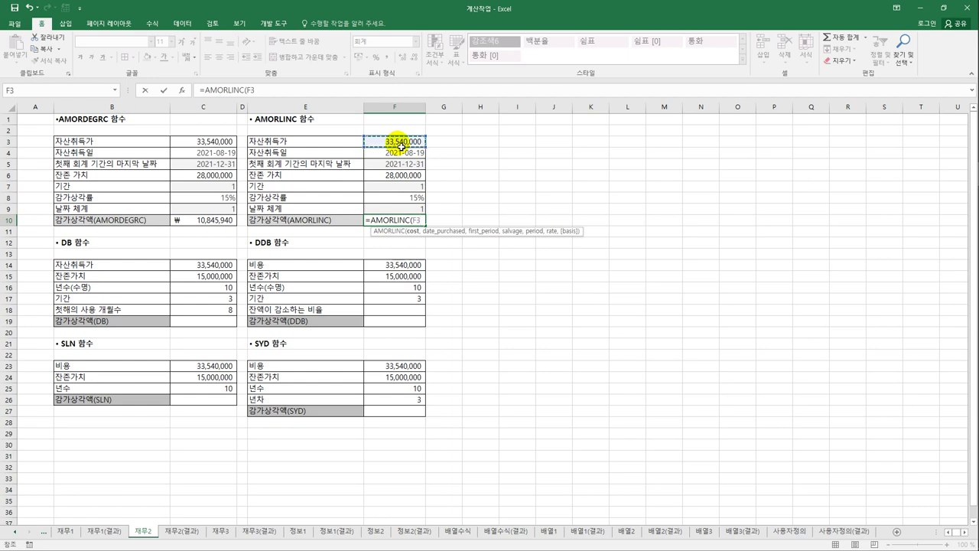
{"action": "type", "text": ","}
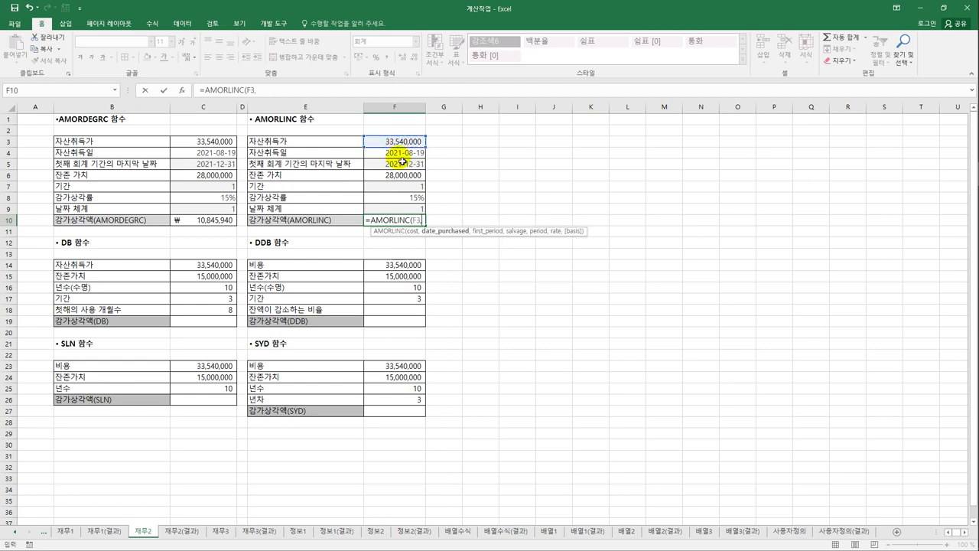
{"action": "left_click", "coordinate": [401, 155]}
{"action": "type", "text": ","}
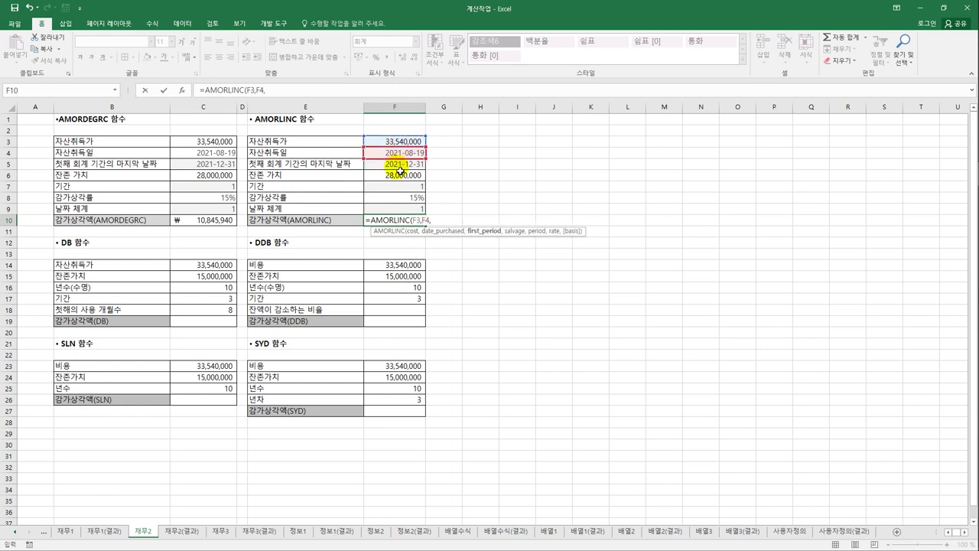
{"action": "left_click", "coordinate": [399, 165]}
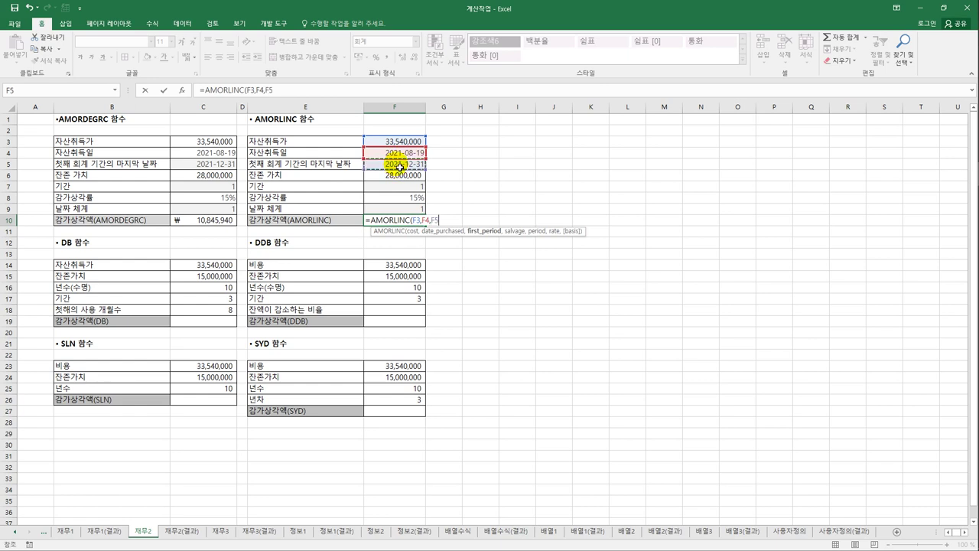
{"action": "type", "text": ","}
{"action": "left_click", "coordinate": [400, 177]}
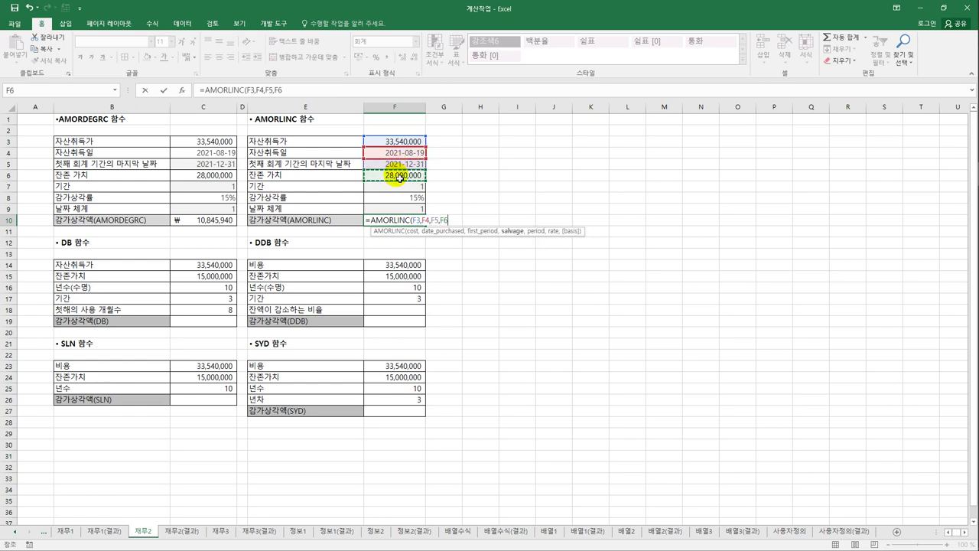
{"action": "type", "text": ","}
{"action": "left_click", "coordinate": [400, 188]}
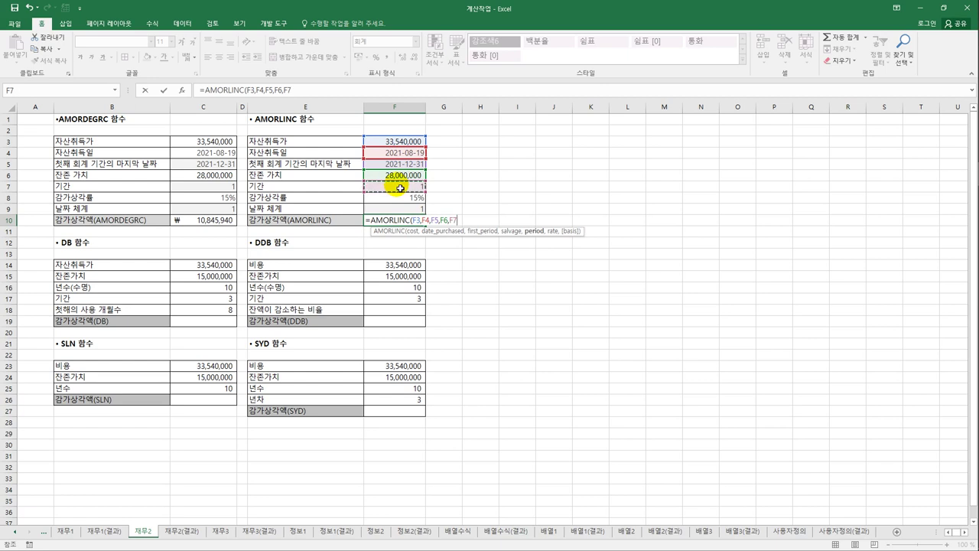
{"action": "type", "text": ","}
{"action": "left_click", "coordinate": [403, 203]}
{"action": "type", "text": ","}
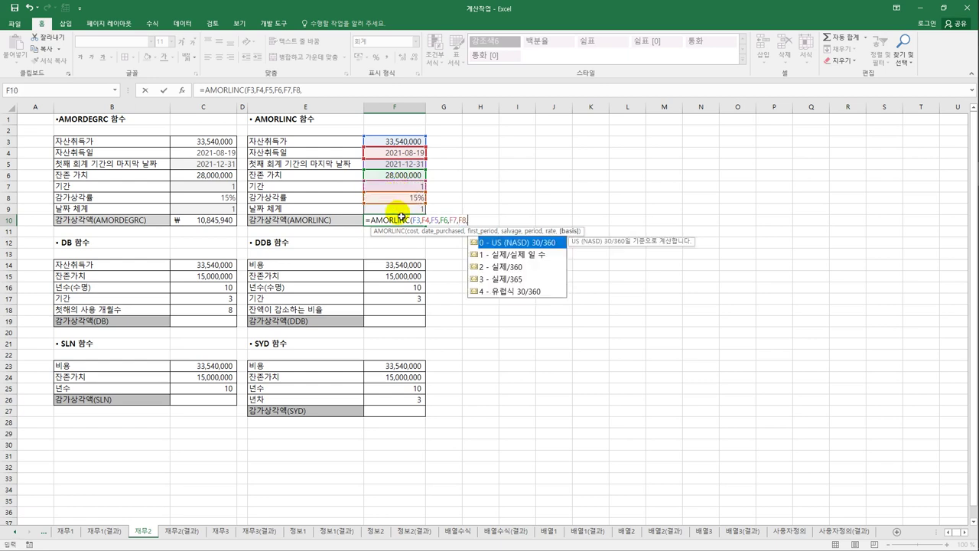
{"action": "left_click", "coordinate": [400, 209]}
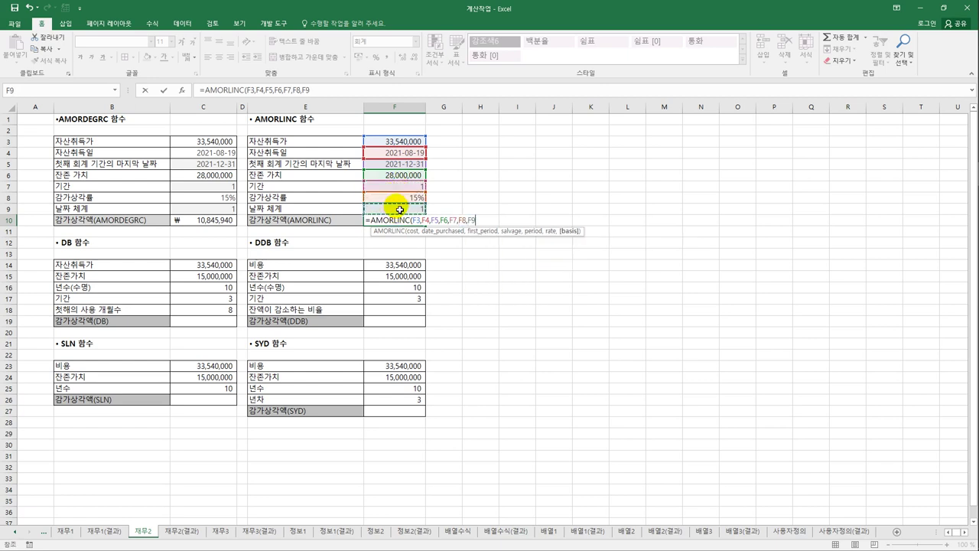
{"action": "key", "text": "Return"}
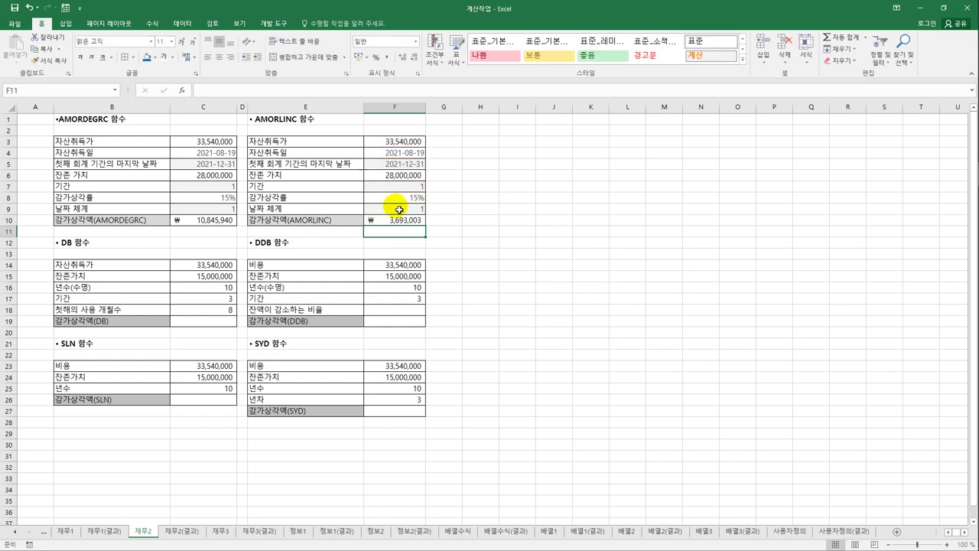
Step: Compare the AMORDEGRC and AMORLINC results in C10 and F10, and examine the DB exercise's salvage value, life and period inputs in C15:C17
{"action": "left_click", "coordinate": [220, 222]}
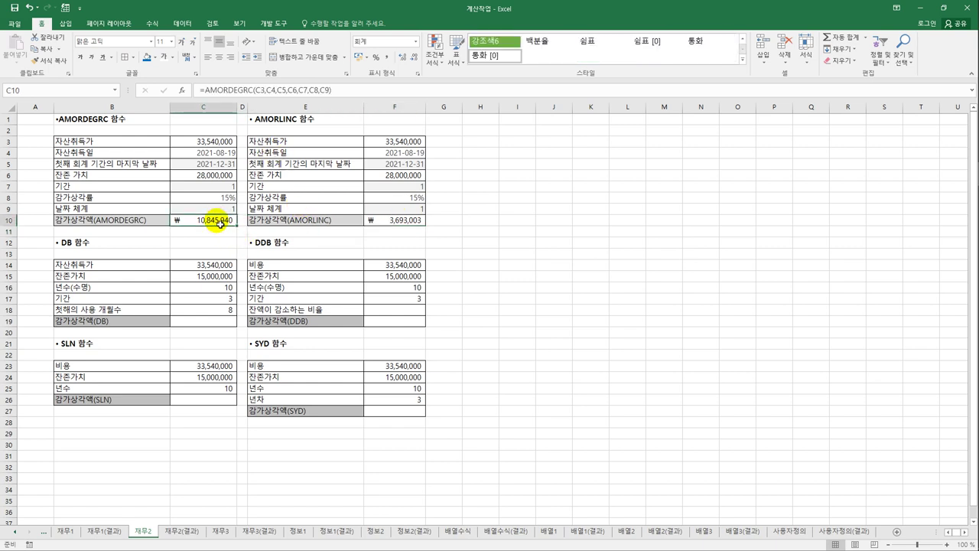
{"action": "left_click", "coordinate": [386, 221]}
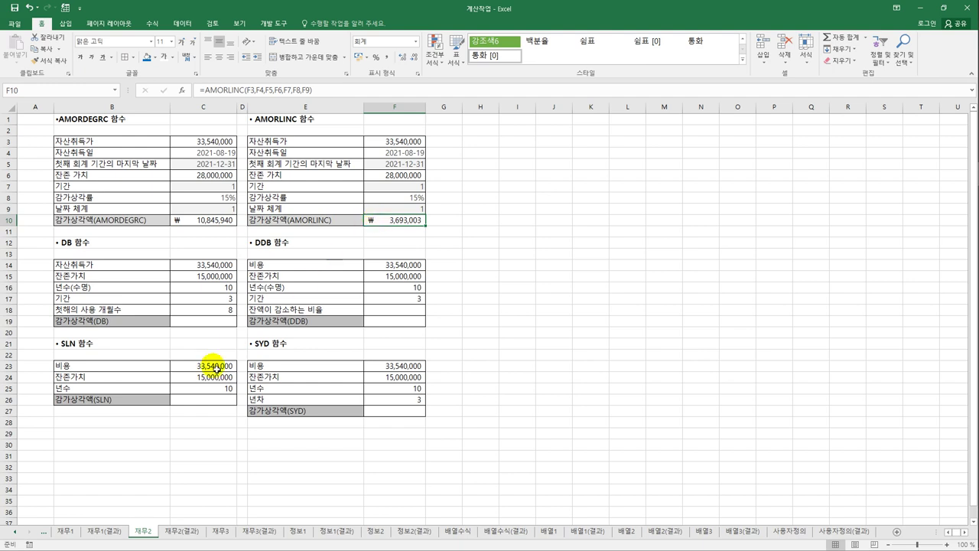
{"action": "left_click", "coordinate": [197, 325]}
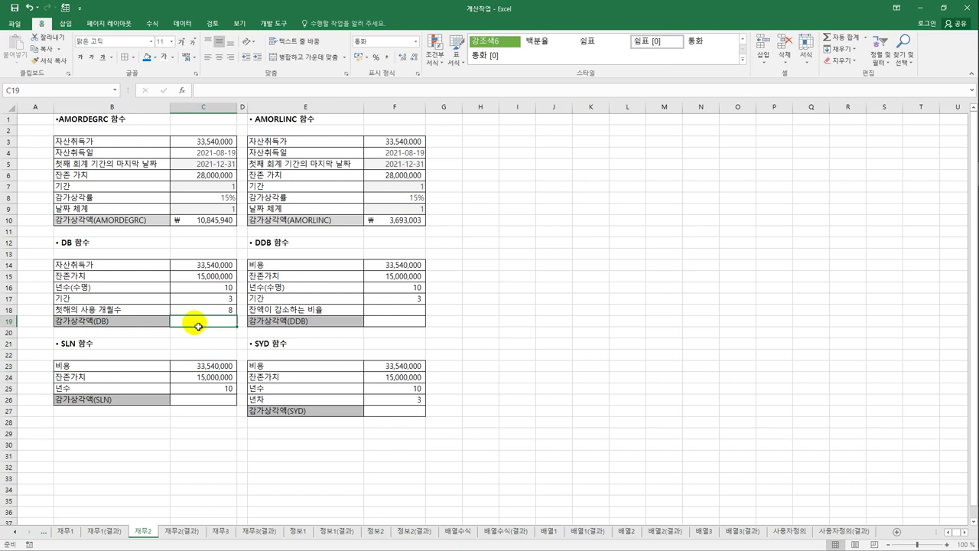
{"action": "left_click", "coordinate": [209, 294]}
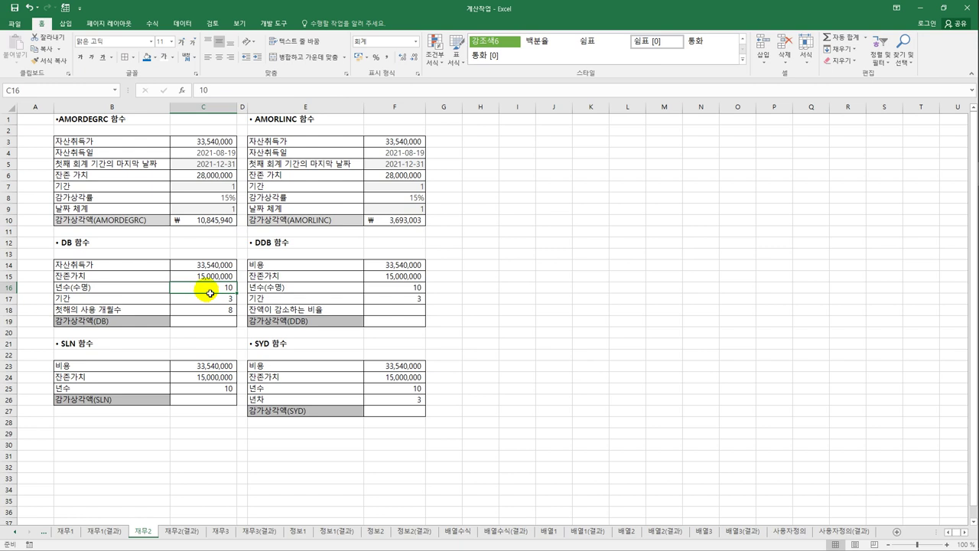
{"action": "left_click", "coordinate": [209, 283]}
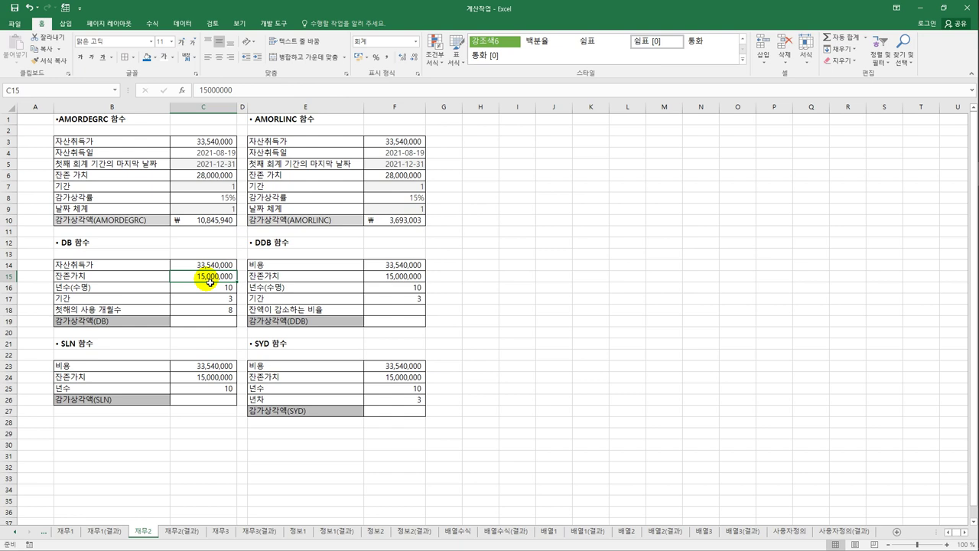
{"action": "key", "text": "Down"}
{"action": "key", "text": "Down"}
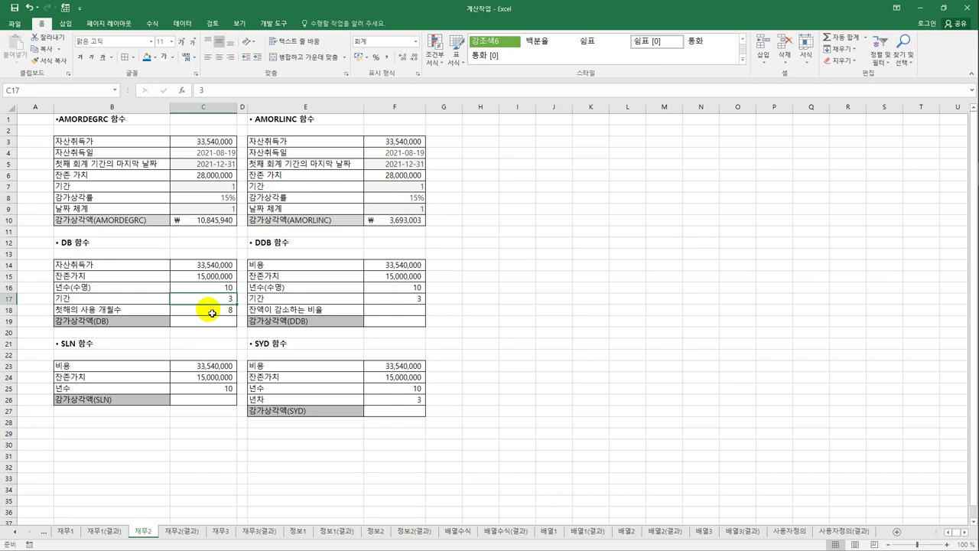
Step: Start a DB function in the 감가상각액(DB) cell C19
{"action": "key", "text": "Down"}
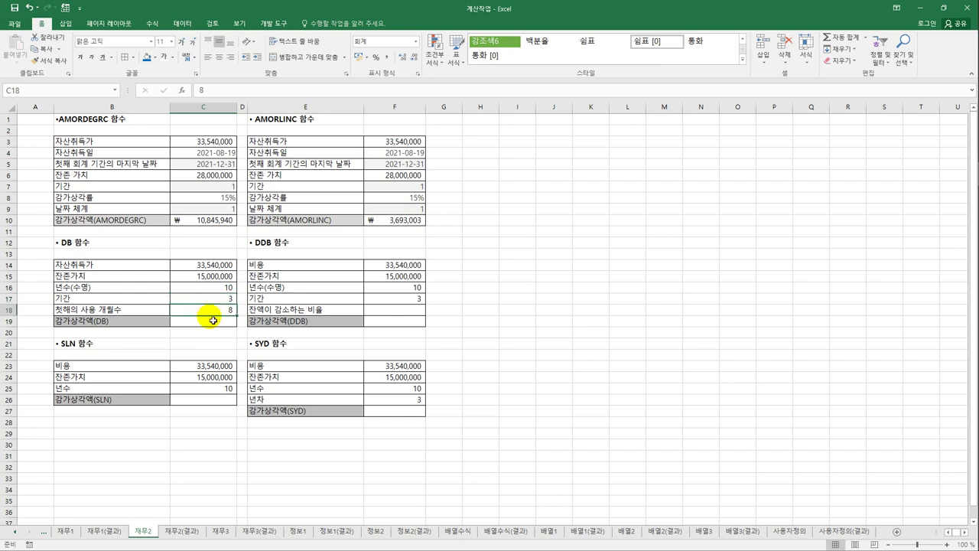
{"action": "key", "text": "Down"}
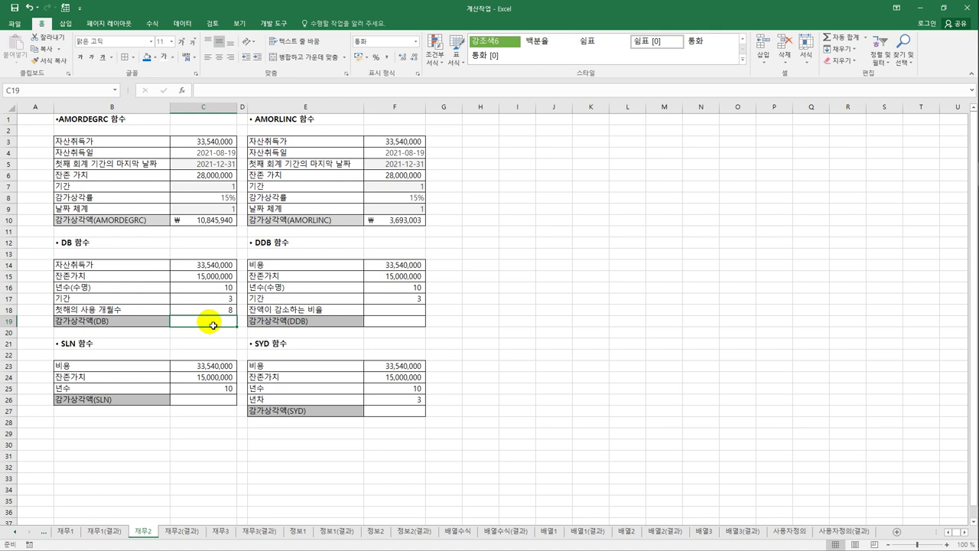
{"action": "type", "text": "=db"}
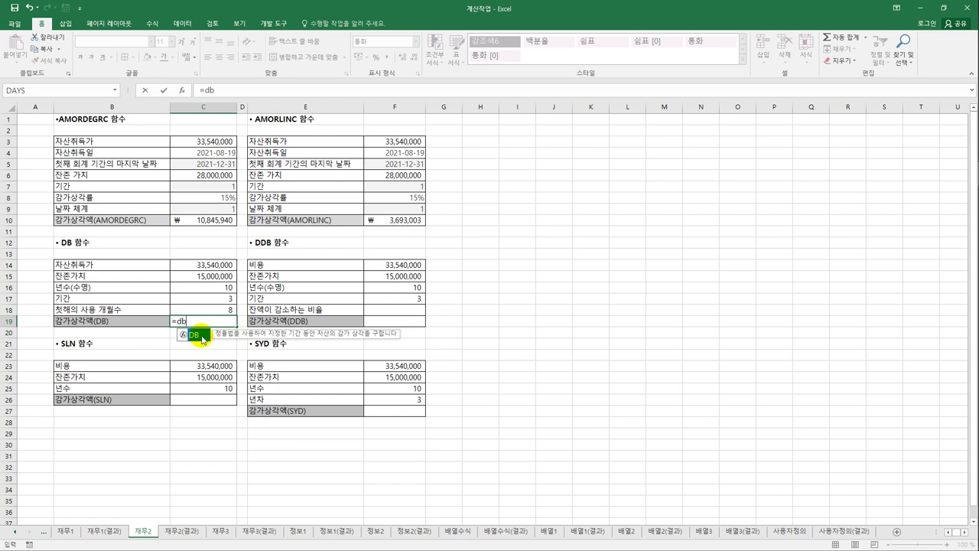
{"action": "double_click", "coordinate": [201, 335]}
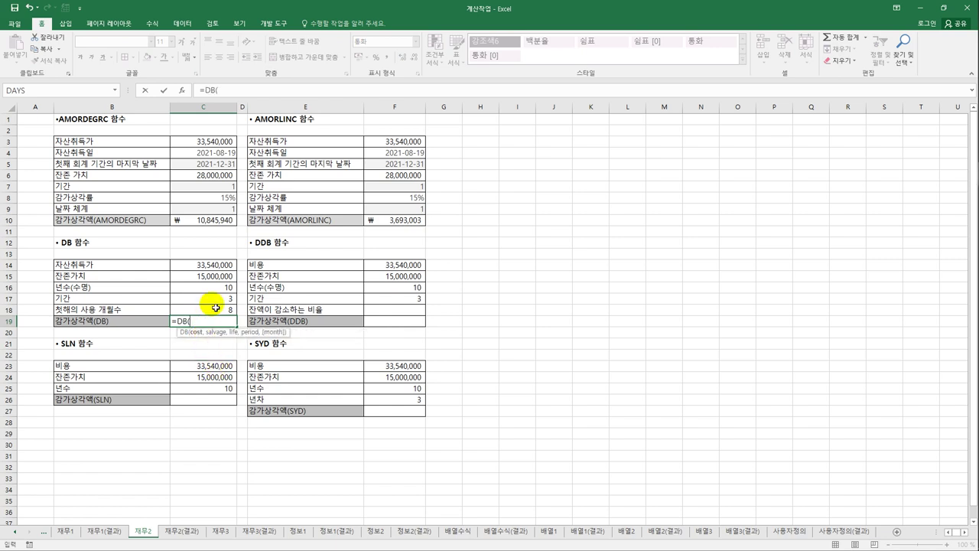
Step: Complete the DB depreciation formula in C19 as =DB(C14,C15,C16,C17,C18)
{"action": "left_click", "coordinate": [211, 266]}
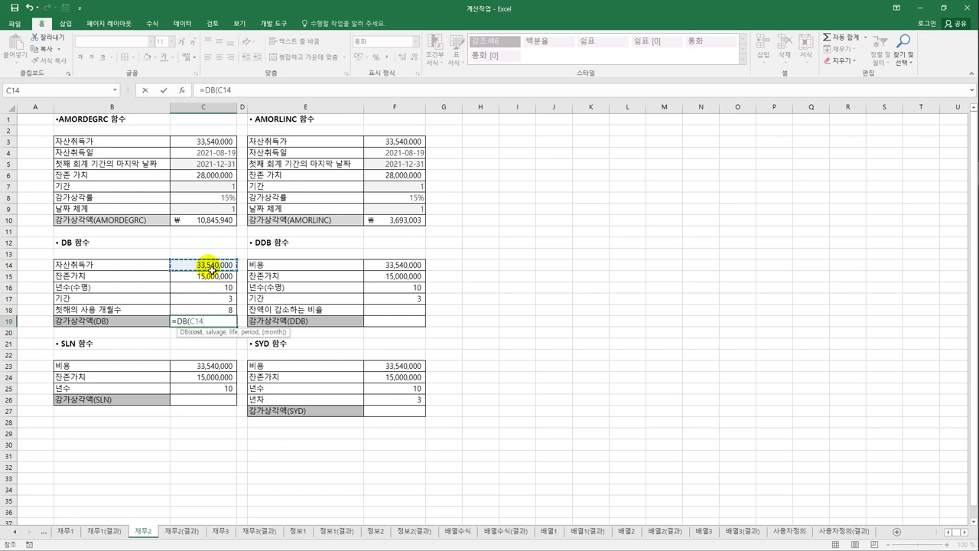
{"action": "type", "text": ","}
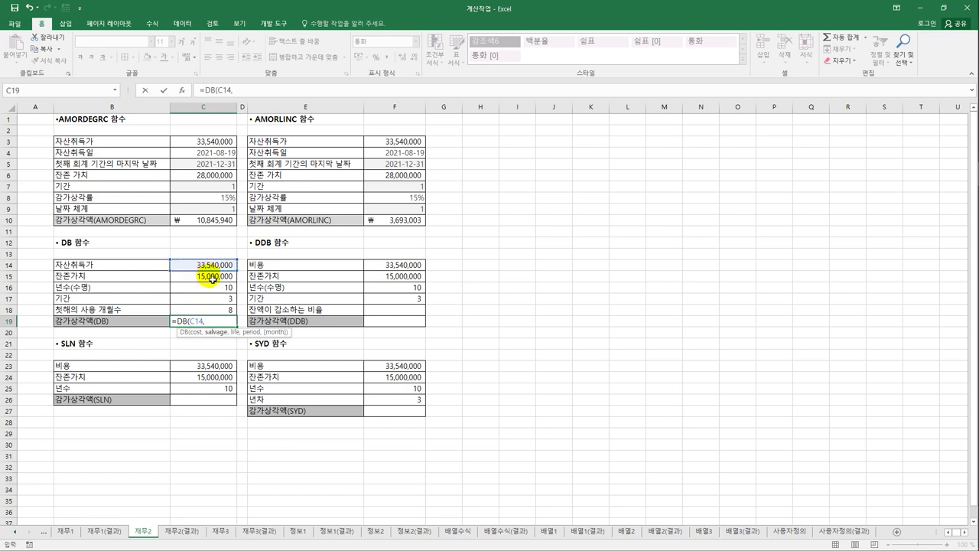
{"action": "left_click", "coordinate": [211, 279]}
{"action": "type", "text": ","}
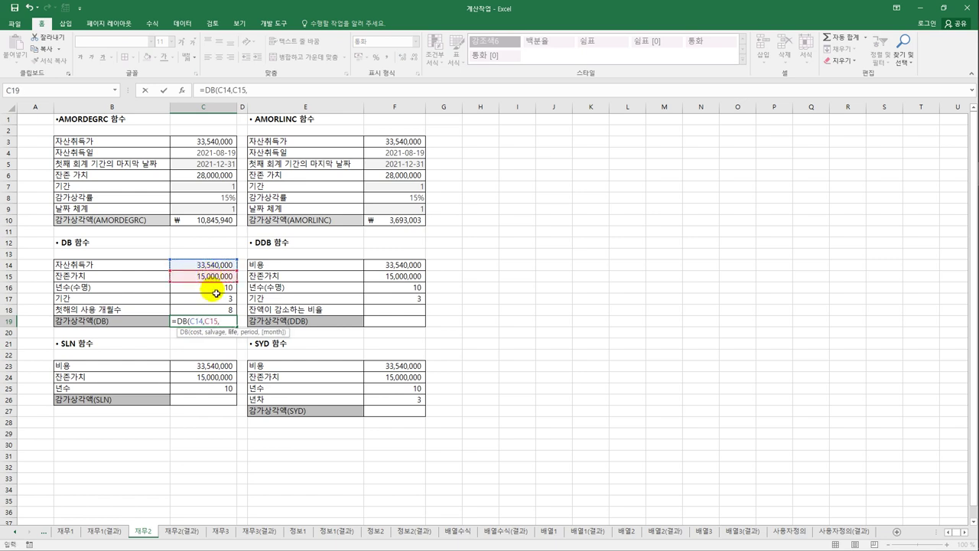
{"action": "left_click", "coordinate": [216, 293]}
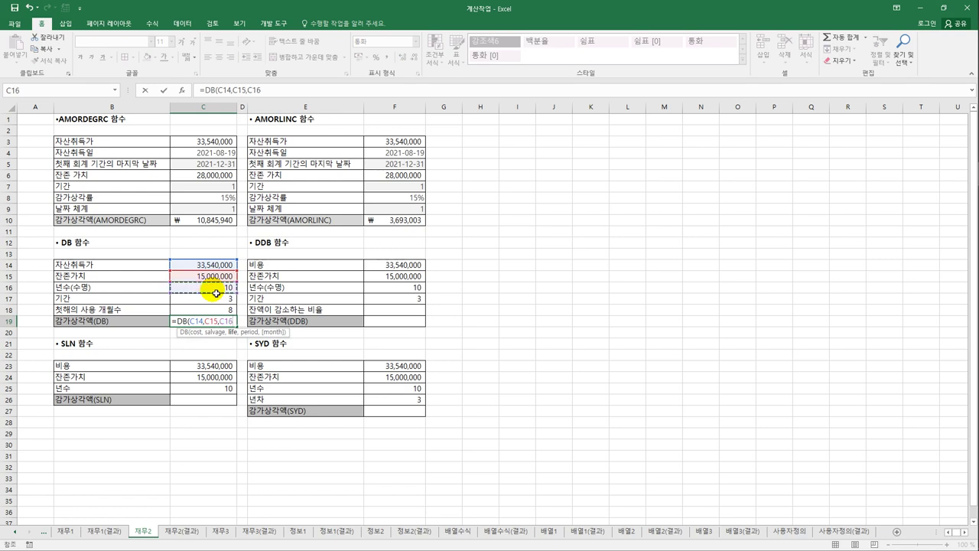
{"action": "type", "text": ","}
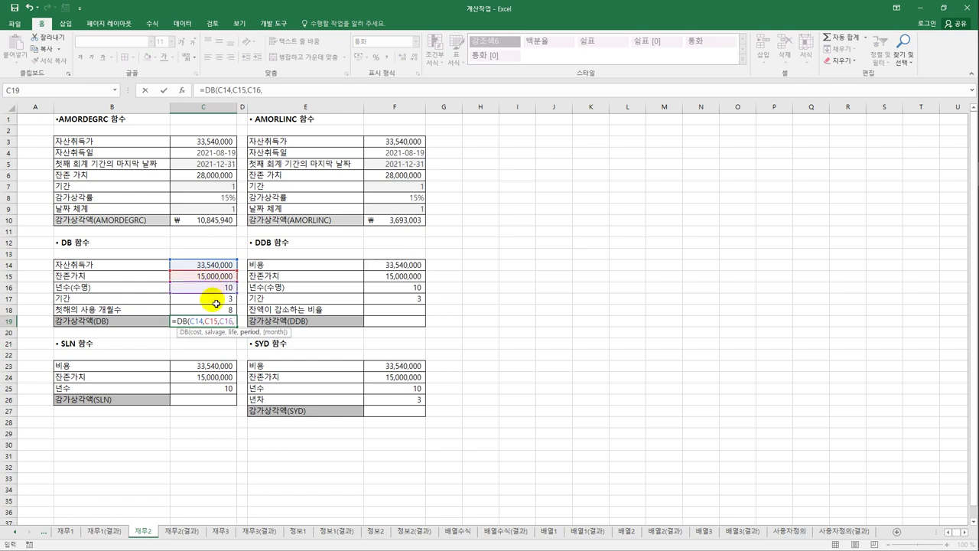
{"action": "left_click", "coordinate": [217, 304]}
{"action": "type", "text": ","}
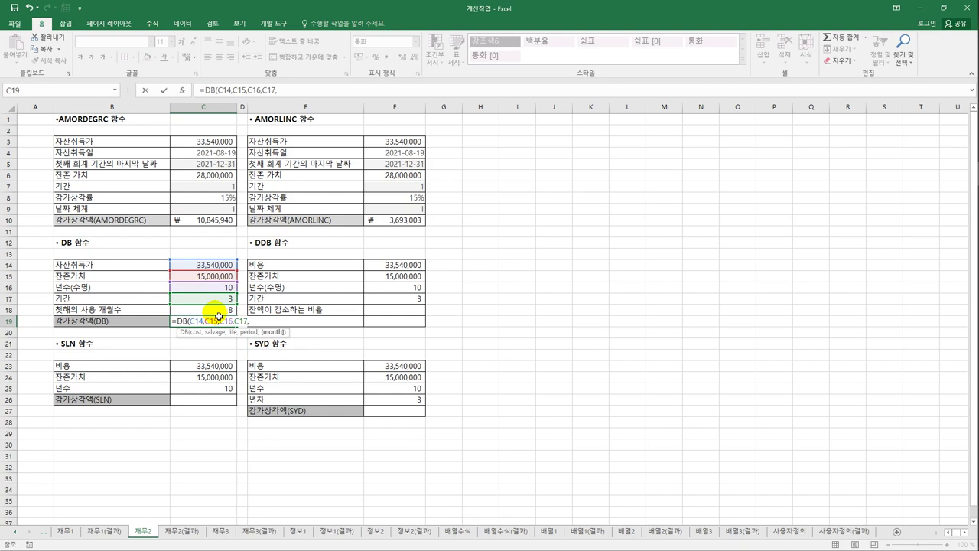
{"action": "left_click", "coordinate": [218, 308]}
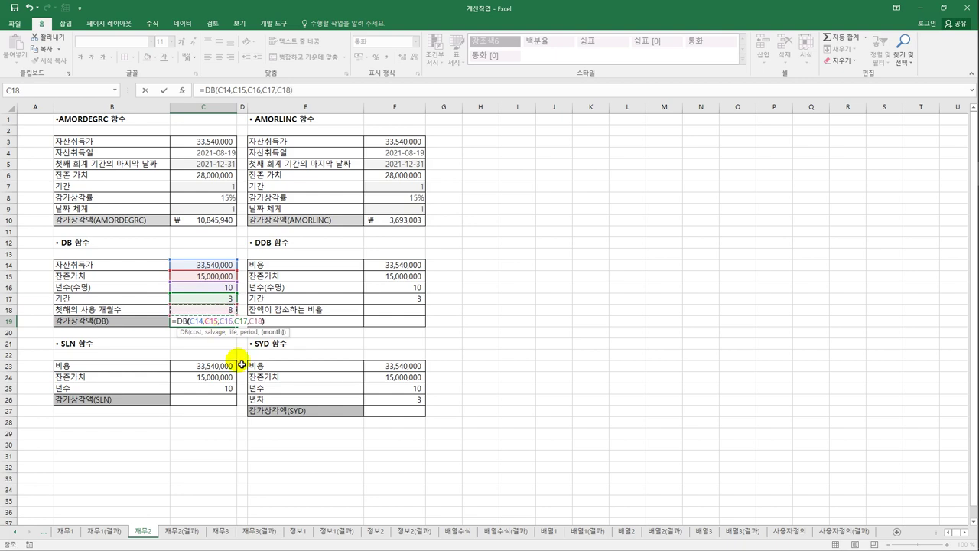
{"action": "type", "text": ")"}
{"action": "key", "text": "Return"}
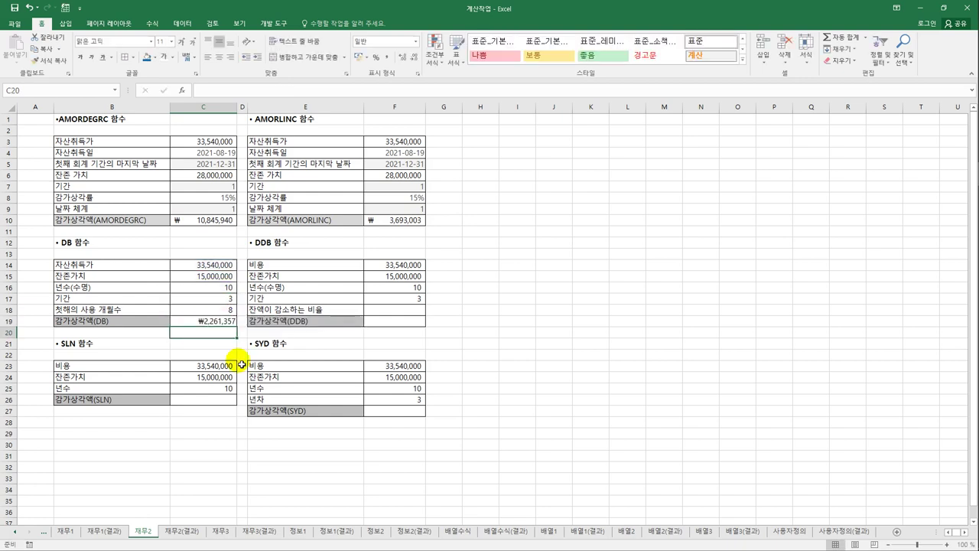
Step: Review the DDB exercise's salvage value, life and period inputs, and start a DDB function in the 감가상각액(DDB) cell F19
{"action": "left_click", "coordinate": [407, 326]}
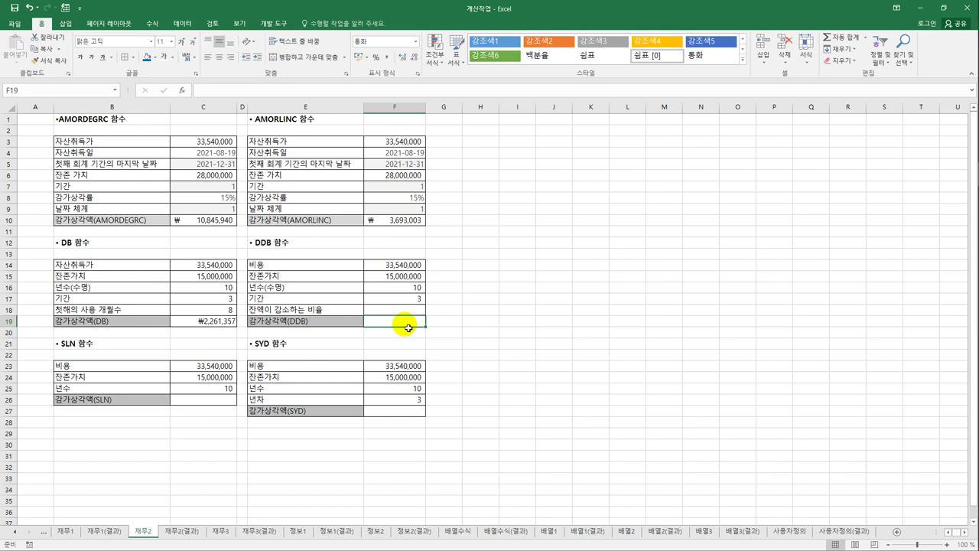
{"action": "left_click", "coordinate": [405, 288]}
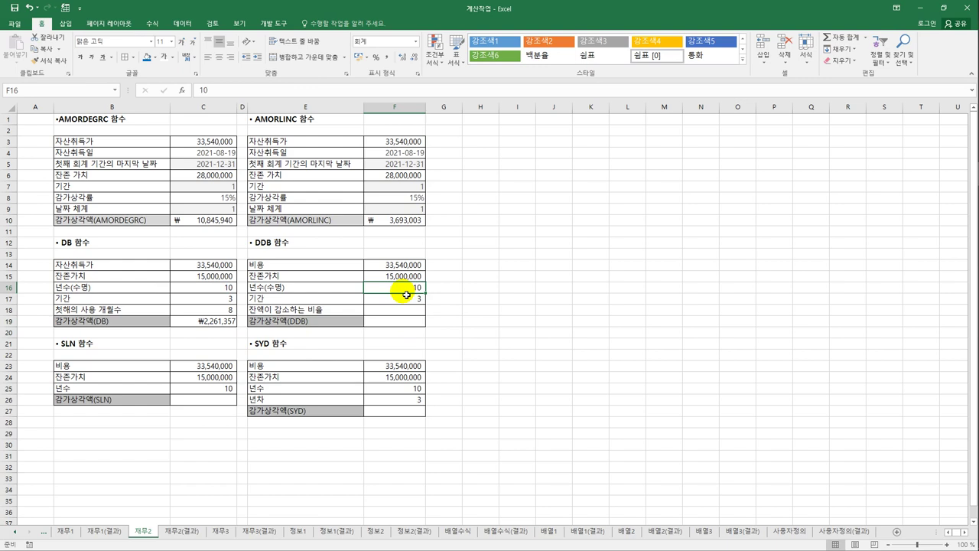
{"action": "left_click", "coordinate": [399, 277]}
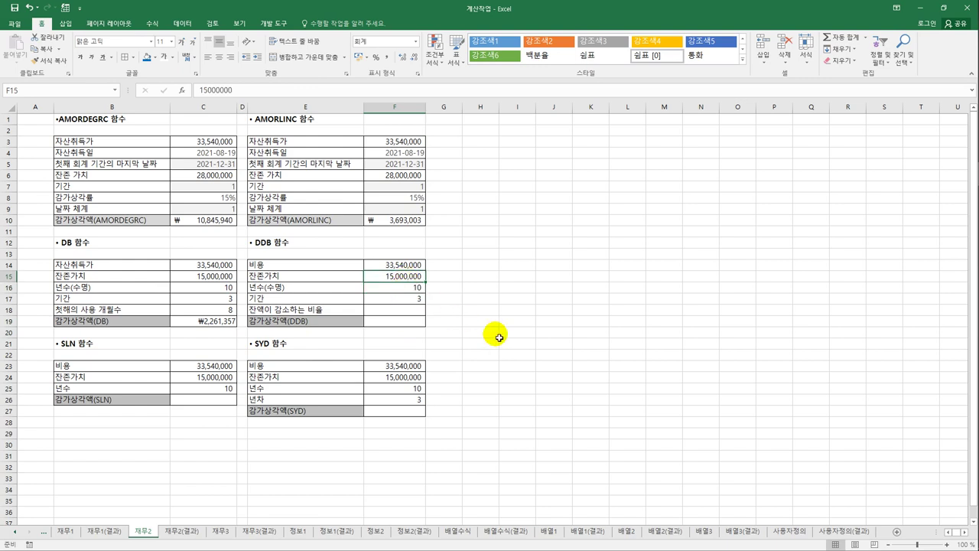
{"action": "left_click", "coordinate": [408, 300]}
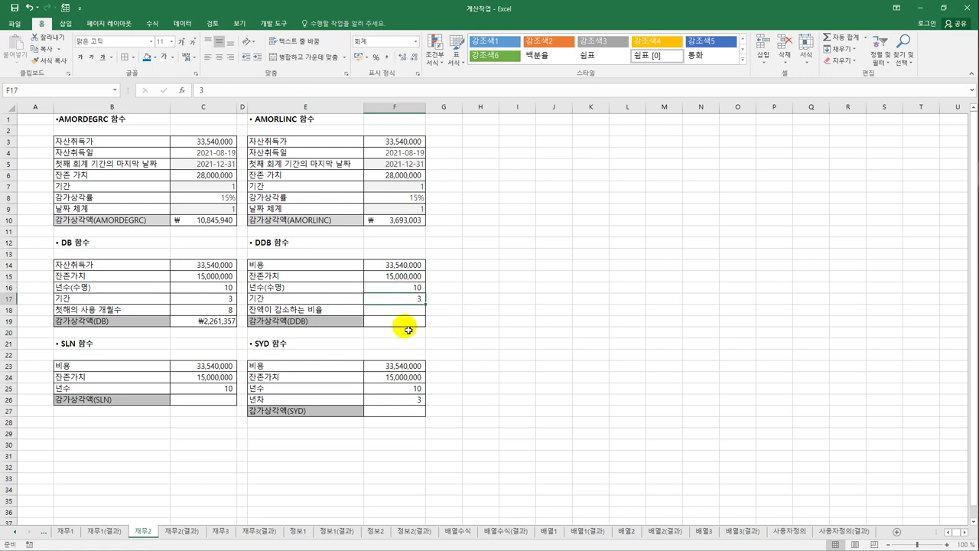
{"action": "left_click", "coordinate": [406, 325]}
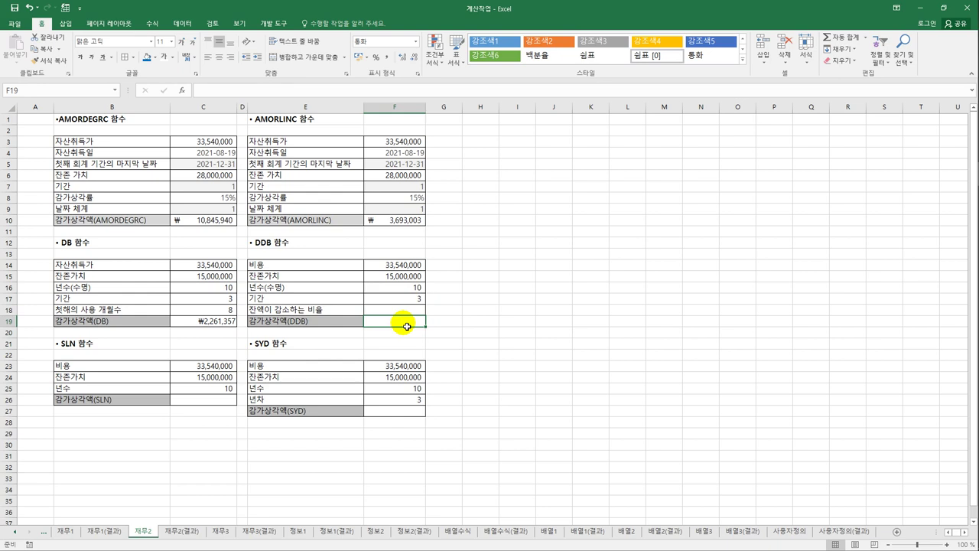
{"action": "type", "text": "="}
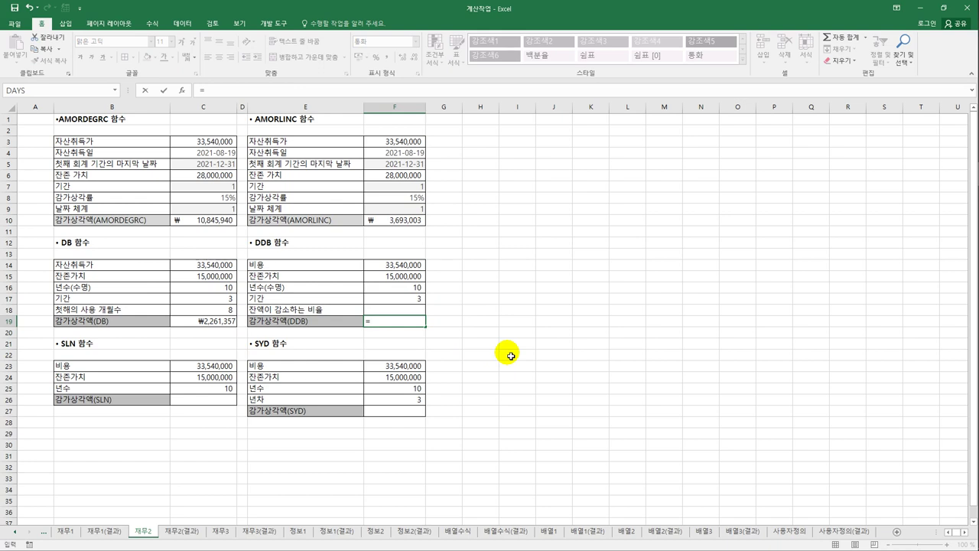
{"action": "type", "text": "dd"}
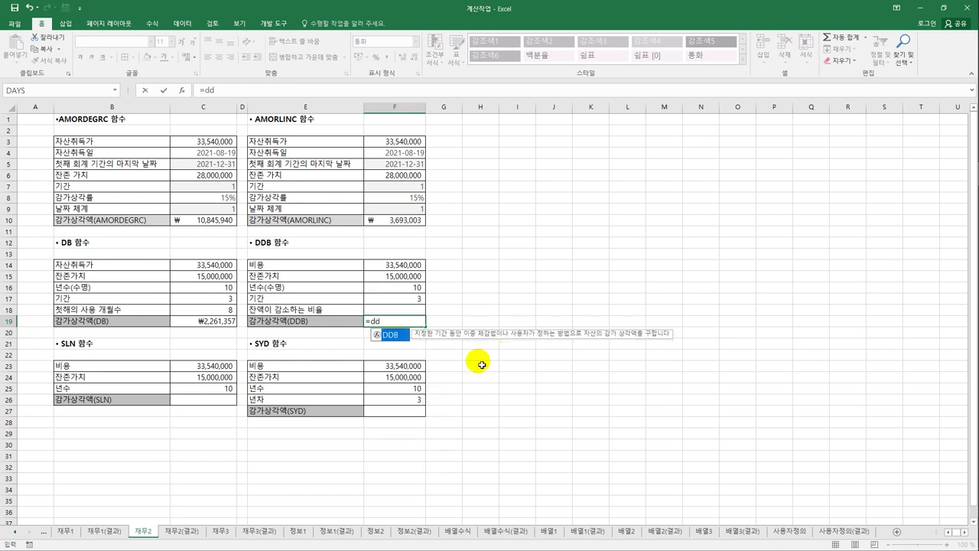
{"action": "double_click", "coordinate": [391, 335]}
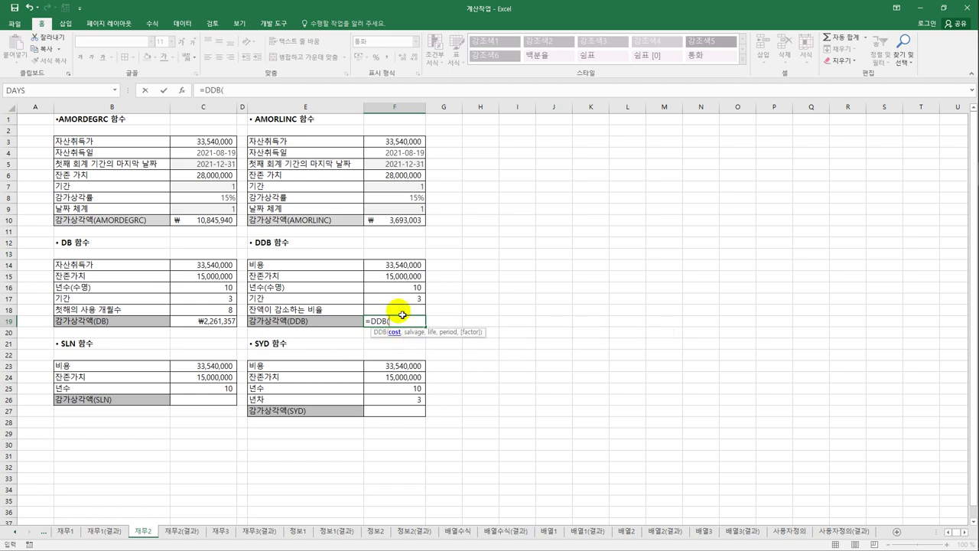
Step: Complete the DDB depreciation formula in F19 as =DDB(F14,F15,F16,F17), omitting the optional factor
{"action": "left_click", "coordinate": [411, 264]}
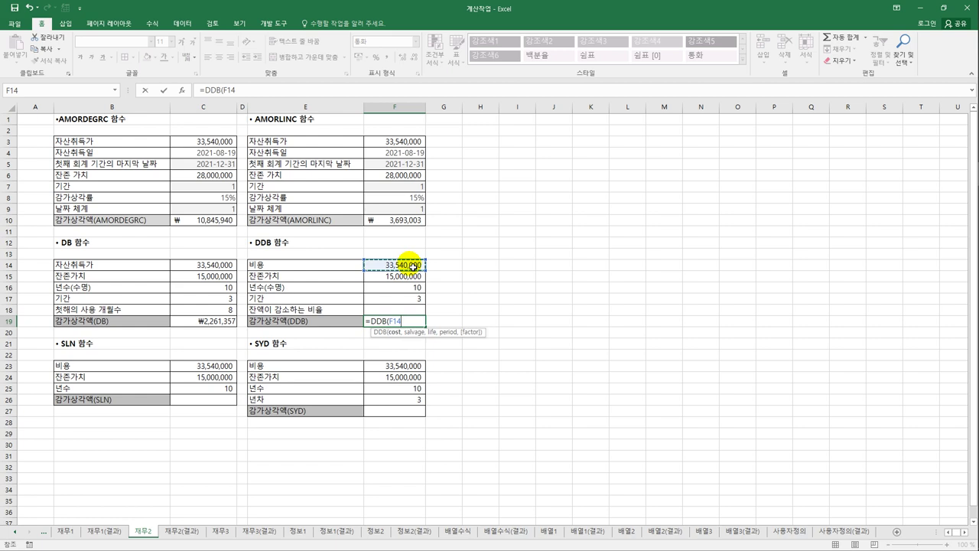
{"action": "type", "text": ","}
{"action": "left_click", "coordinate": [411, 279]}
{"action": "type", "text": ","}
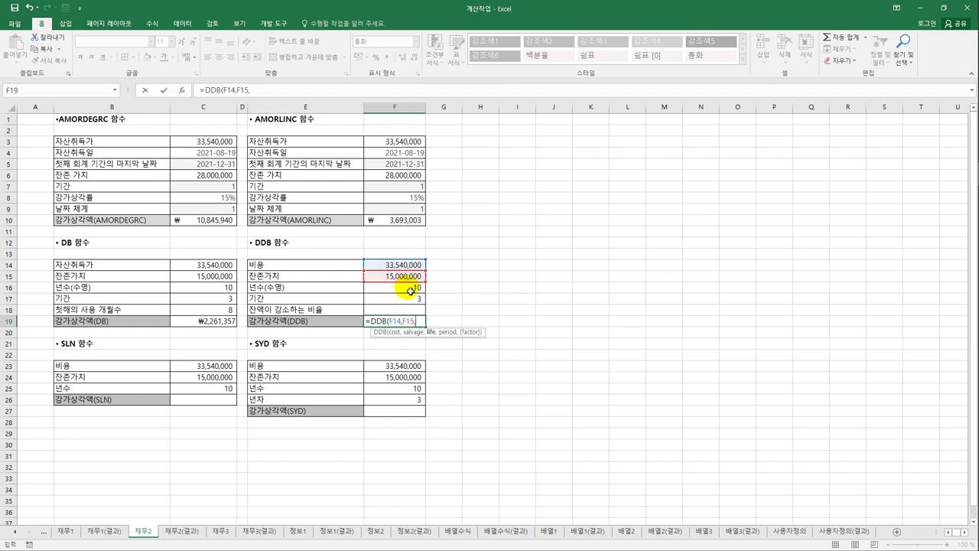
{"action": "left_click", "coordinate": [411, 289]}
{"action": "type", "text": ","}
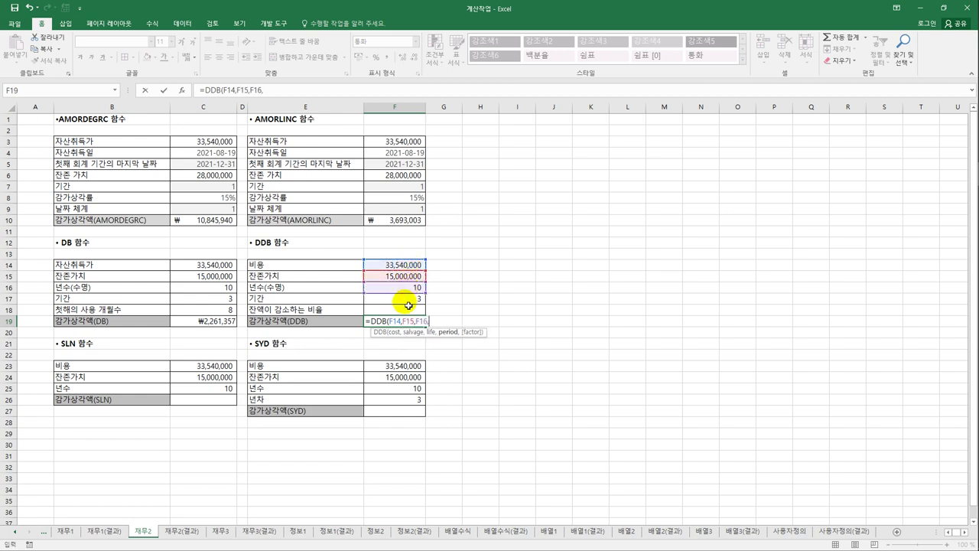
{"action": "left_click", "coordinate": [408, 302]}
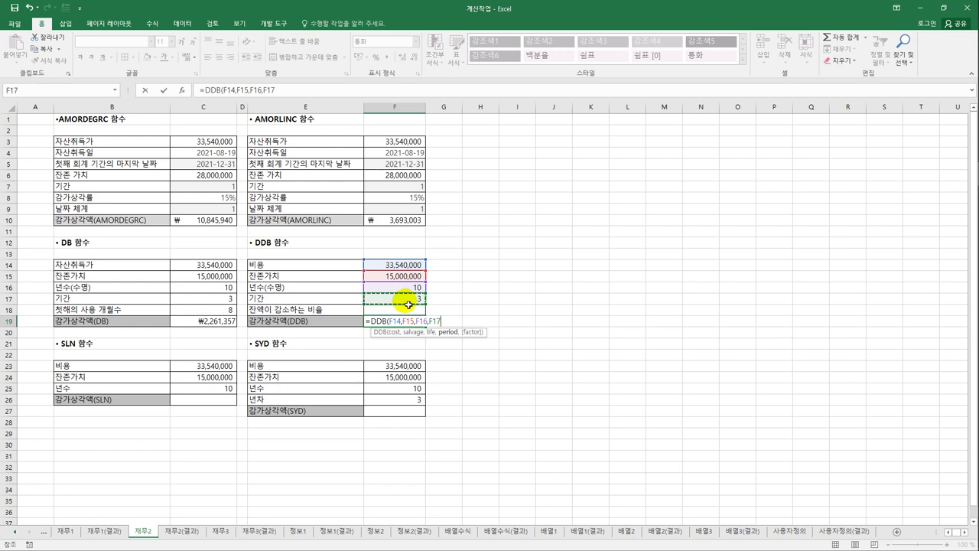
{"action": "type", "text": ")"}
{"action": "key", "text": "Return"}
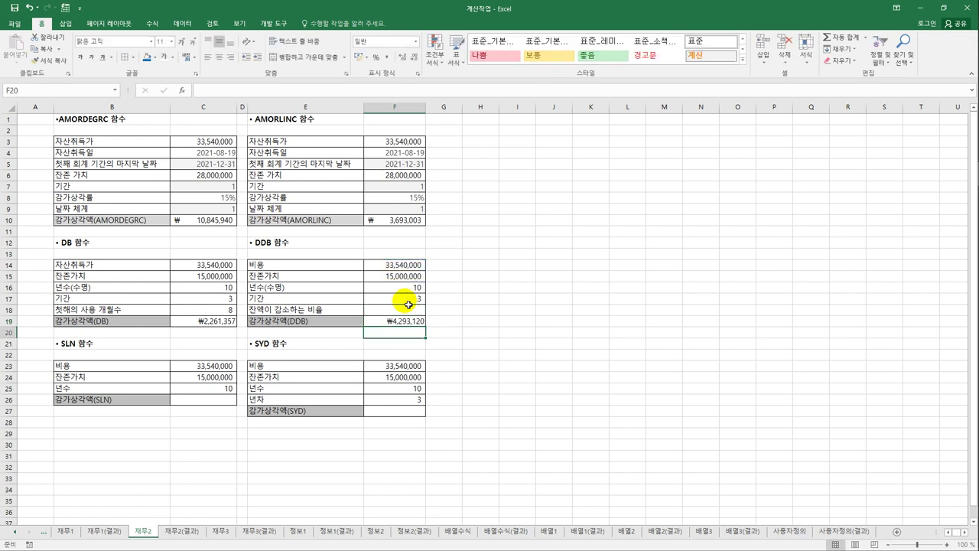
Step: Review the SLN exercise's life and salvage value inputs, and start an SLN function in the 감가상각액(SLN) cell C26
{"action": "left_click", "coordinate": [228, 401]}
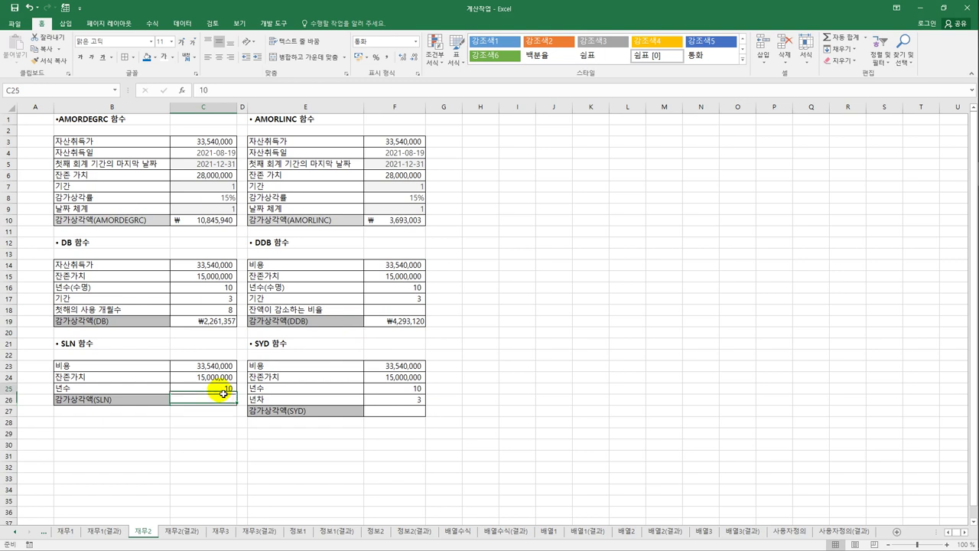
{"action": "left_click", "coordinate": [223, 393]}
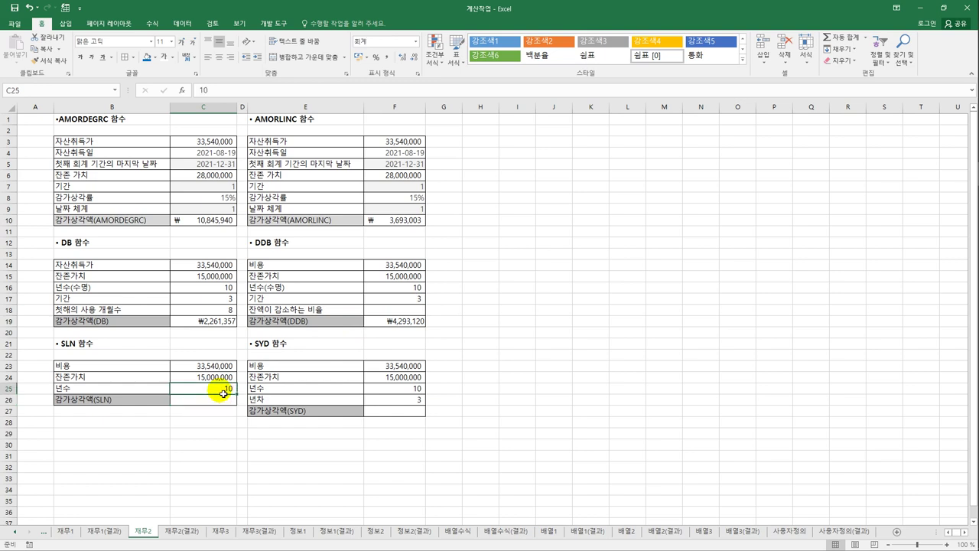
{"action": "left_click", "coordinate": [220, 380]}
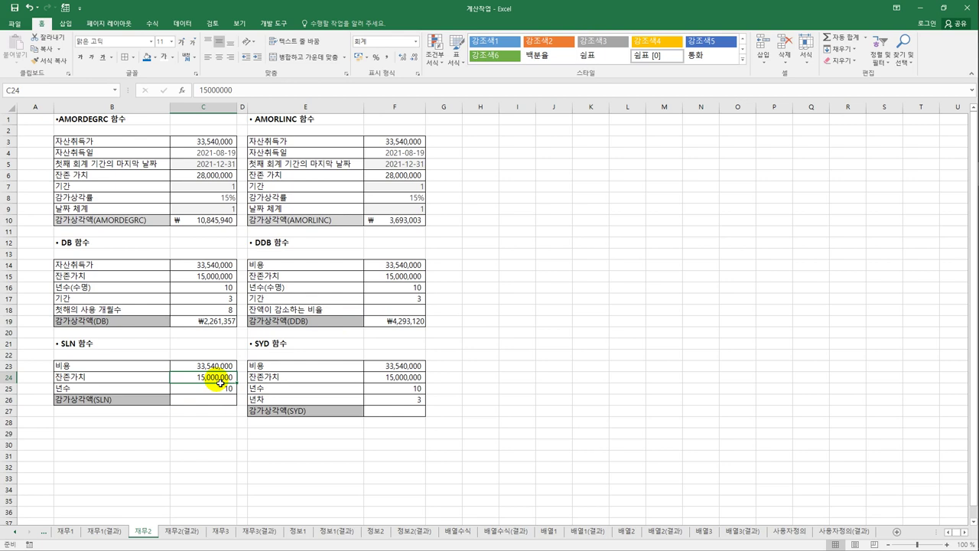
{"action": "left_click", "coordinate": [223, 400]}
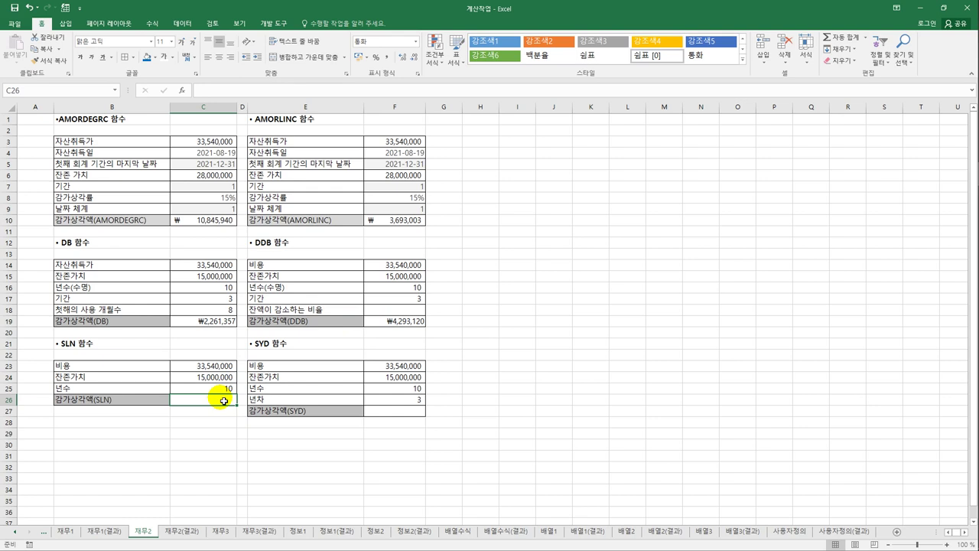
{"action": "type", "text": "="}
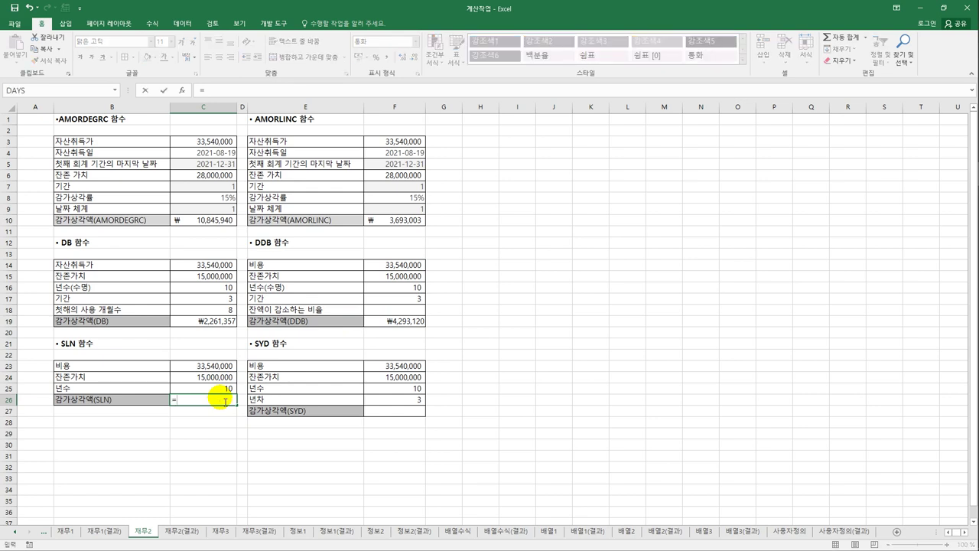
{"action": "type", "text": "sln"}
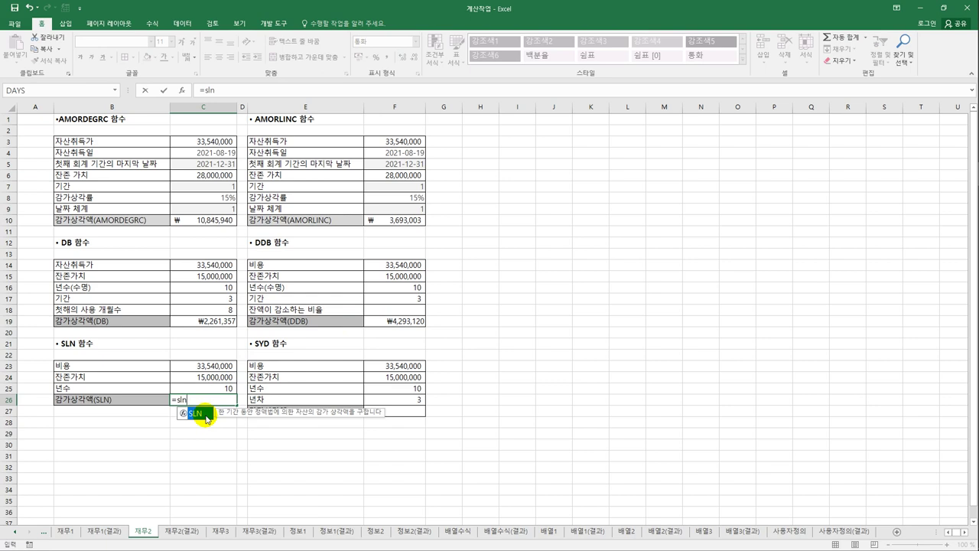
{"action": "double_click", "coordinate": [195, 413]}
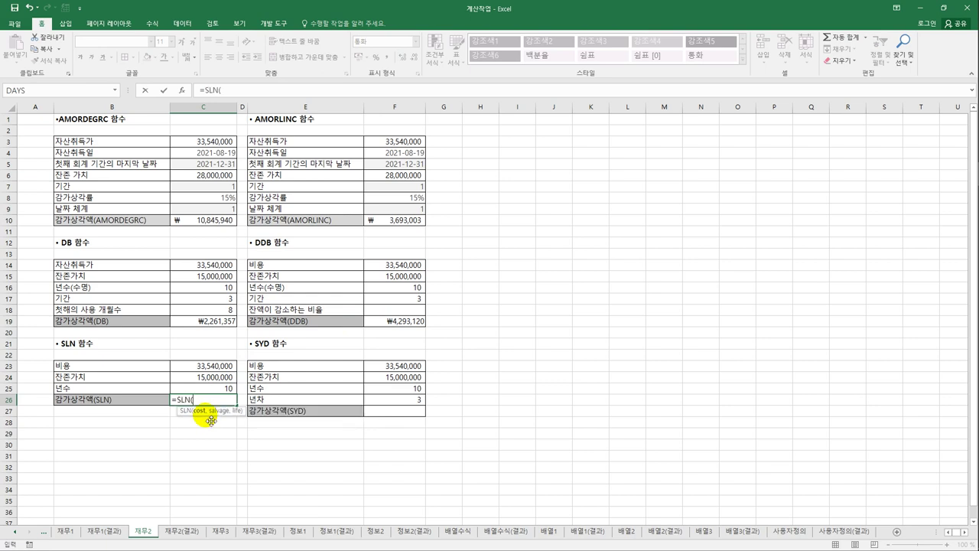
Step: Complete the SLN depreciation formula in C26 as =SLN(C23,C24,C25)
{"action": "left_click", "coordinate": [212, 369]}
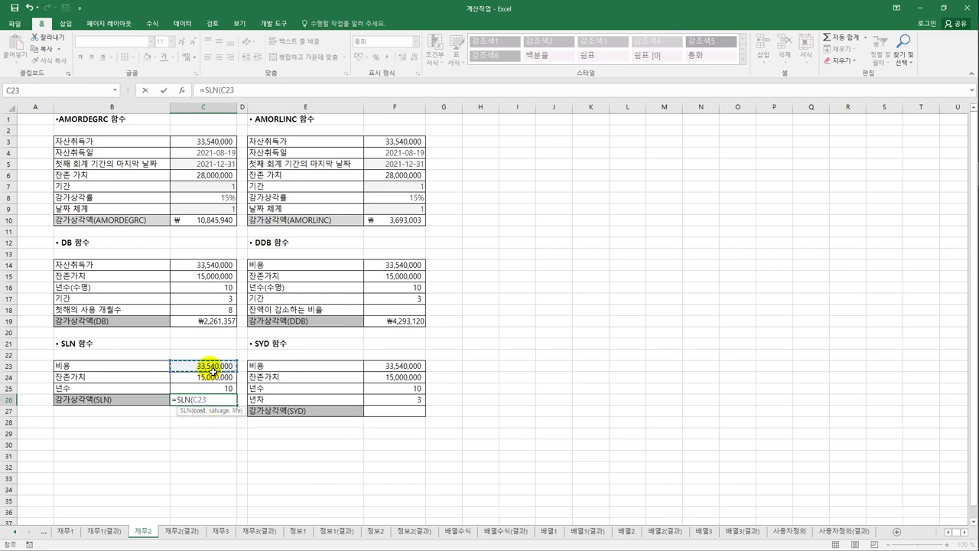
{"action": "type", "text": ","}
{"action": "left_click", "coordinate": [213, 379]}
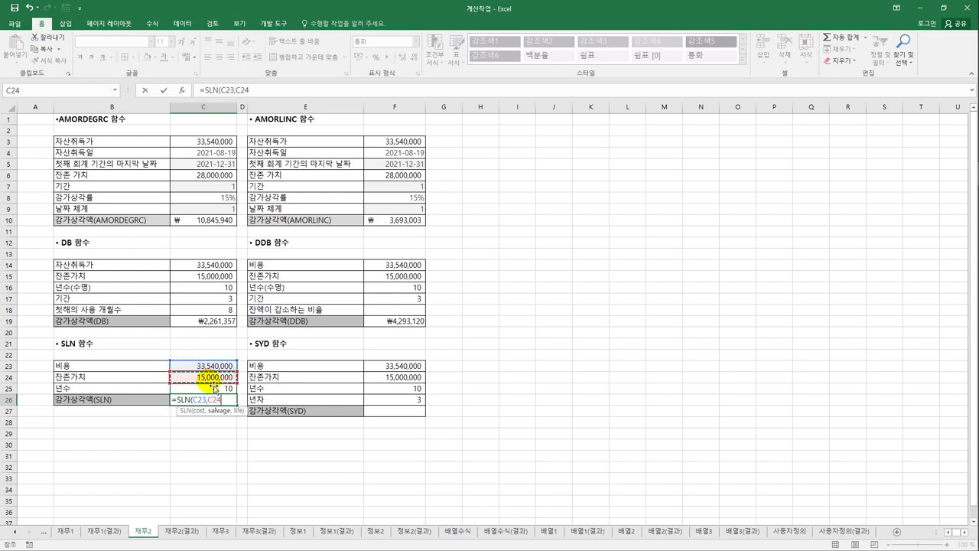
{"action": "type", "text": ","}
{"action": "left_click", "coordinate": [216, 388]}
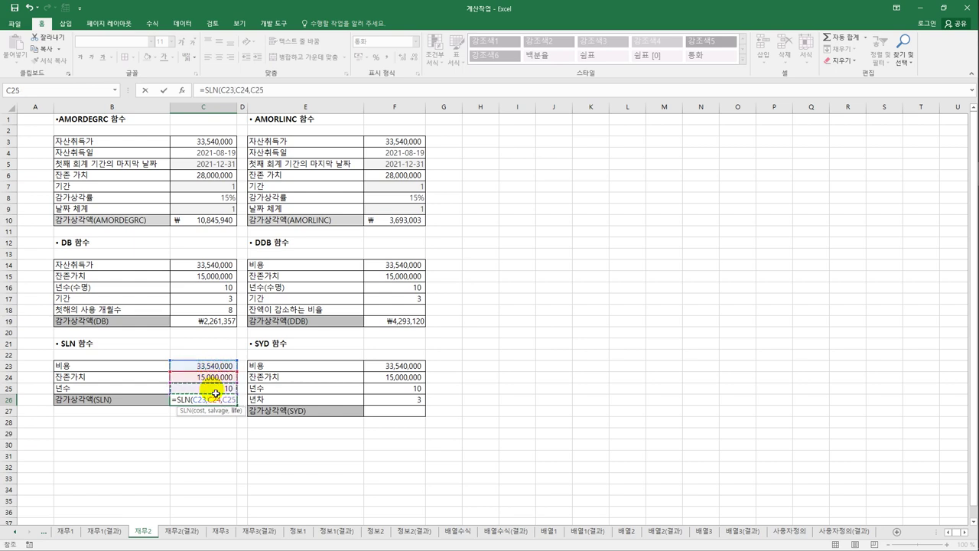
{"action": "key", "text": "Return"}
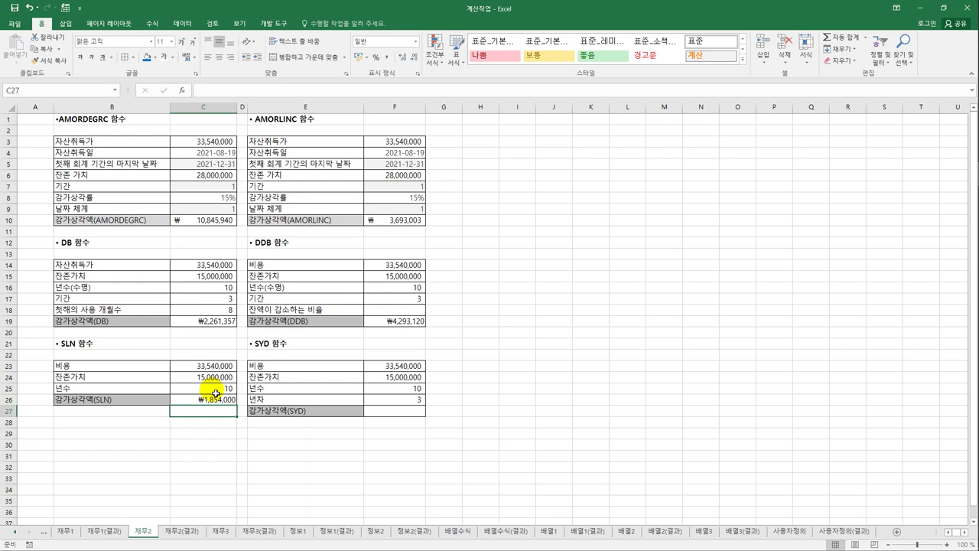
Step: Review the SYD exercise's life, salvage value and year inputs, and start an SYD function in the 감가상각액(SYD) cell F27
{"action": "left_click", "coordinate": [389, 417]}
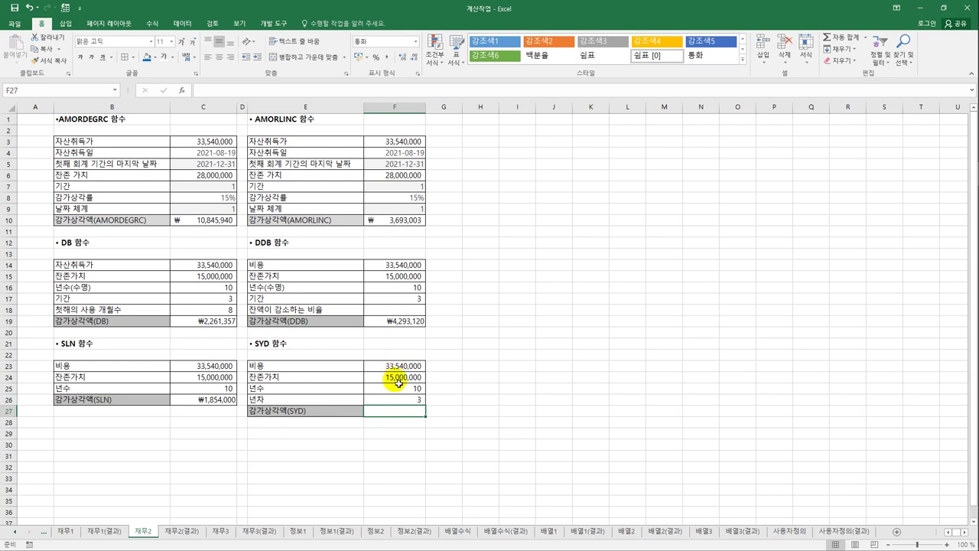
{"action": "left_click", "coordinate": [400, 393]}
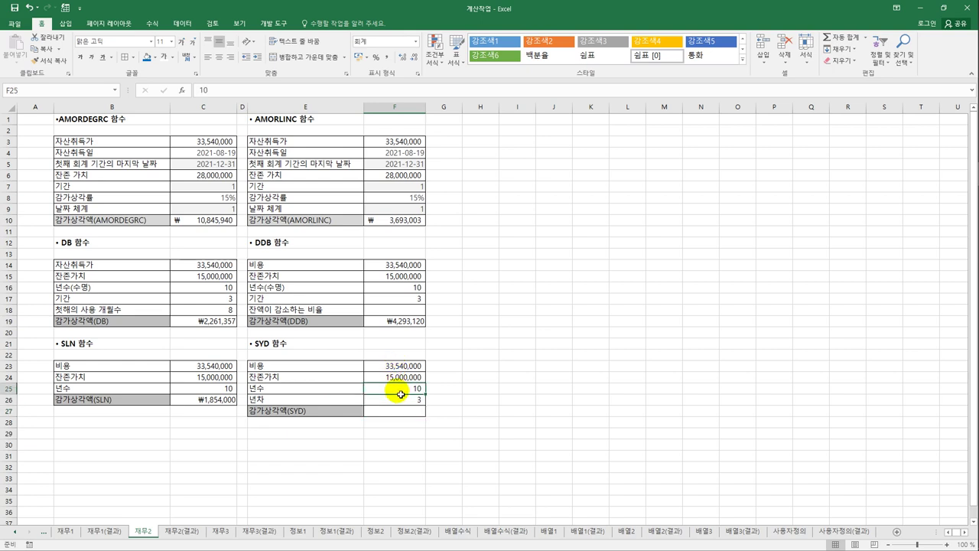
{"action": "left_click", "coordinate": [403, 377]}
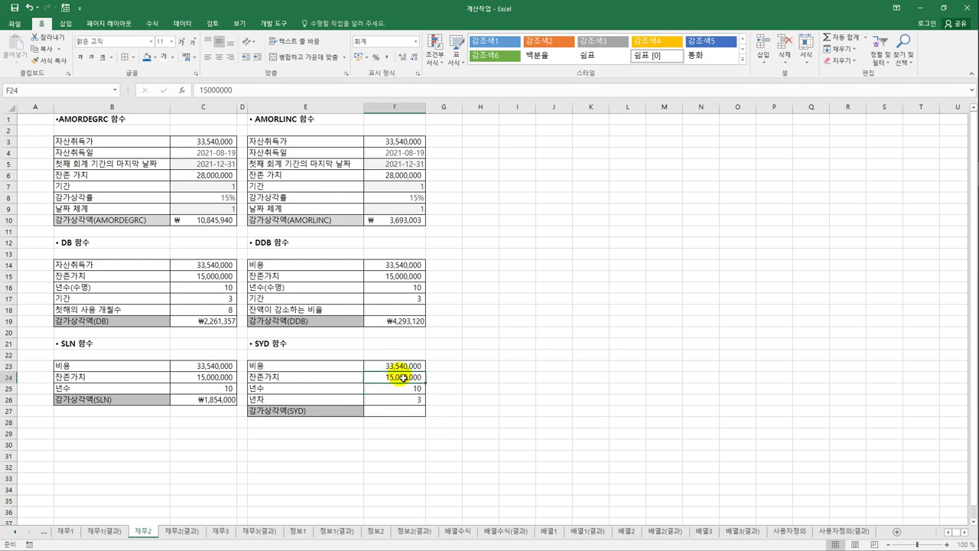
{"action": "left_click", "coordinate": [407, 403]}
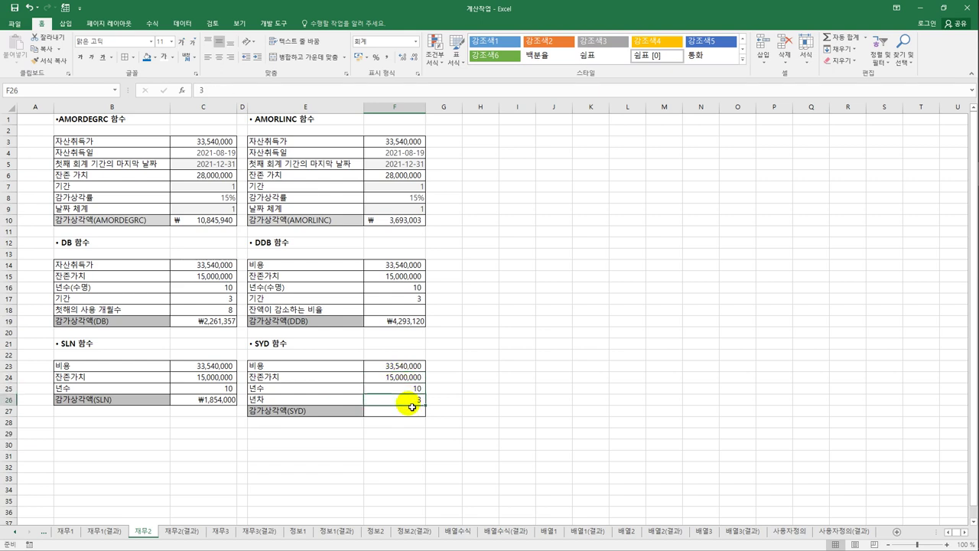
{"action": "left_click", "coordinate": [410, 413]}
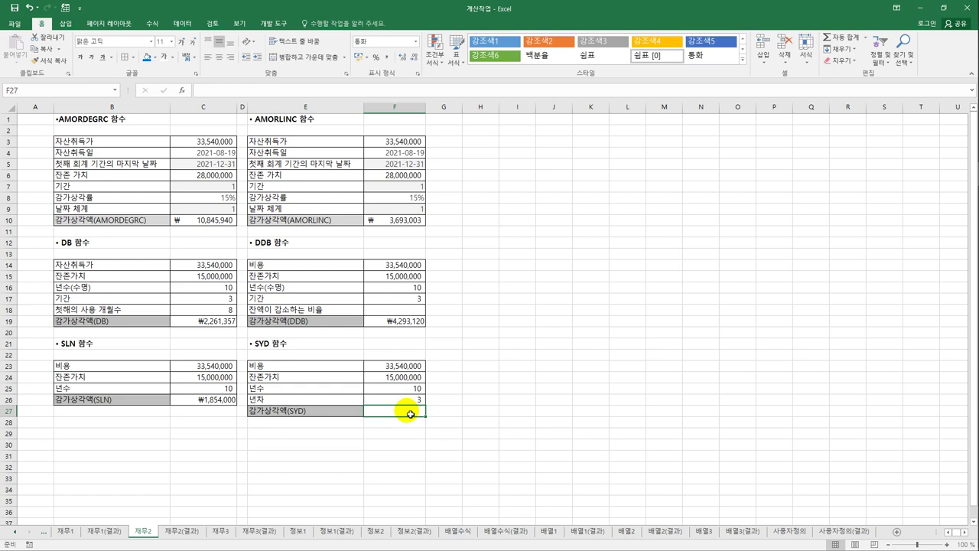
{"action": "type", "text": "=syd"}
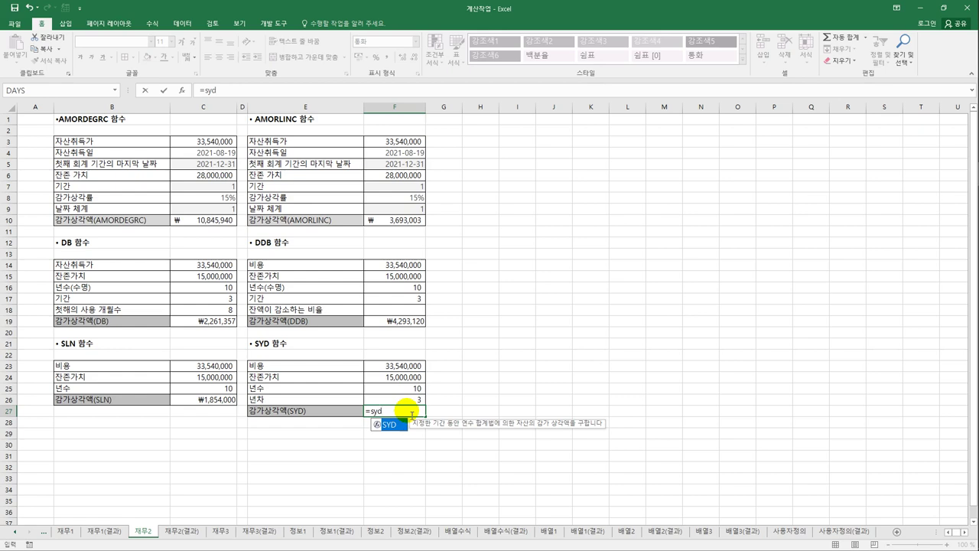
{"action": "key", "text": "Tab"}
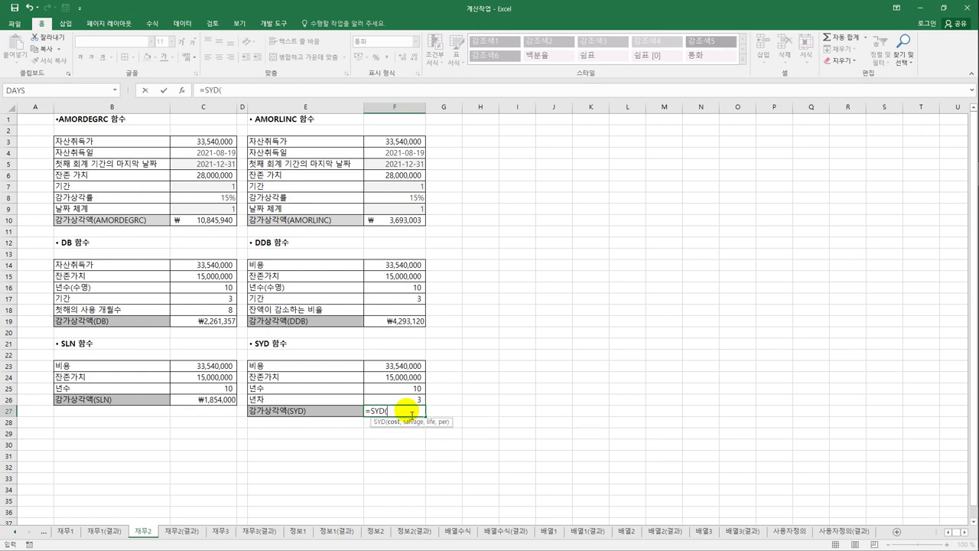
Step: Complete the SYD depreciation formula in F27 as =SYD(F23,F24,F25,F26)
{"action": "left_click", "coordinate": [391, 367]}
{"action": "type", "text": ","}
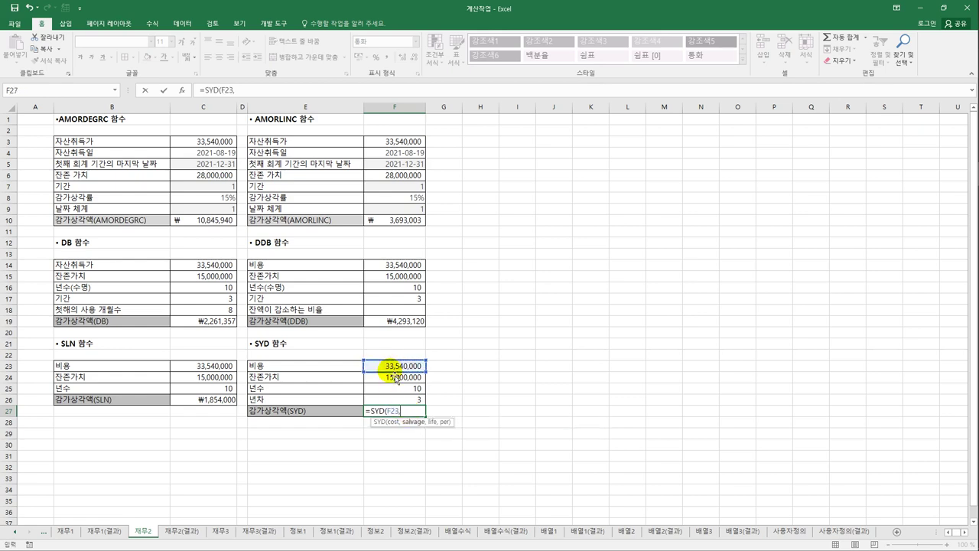
{"action": "left_click", "coordinate": [394, 377]}
{"action": "type", "text": ","}
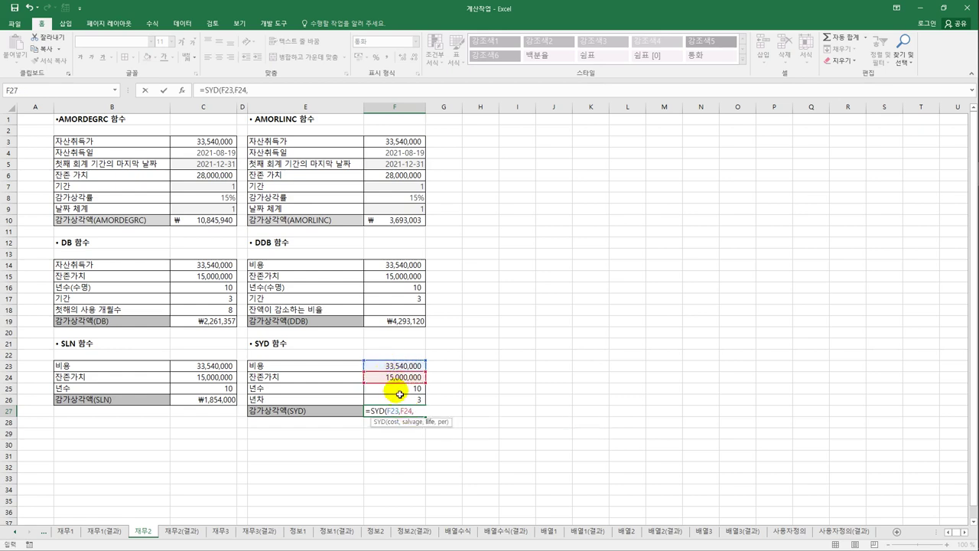
{"action": "left_click", "coordinate": [398, 388]}
{"action": "type", "text": ","}
{"action": "left_click", "coordinate": [402, 399]}
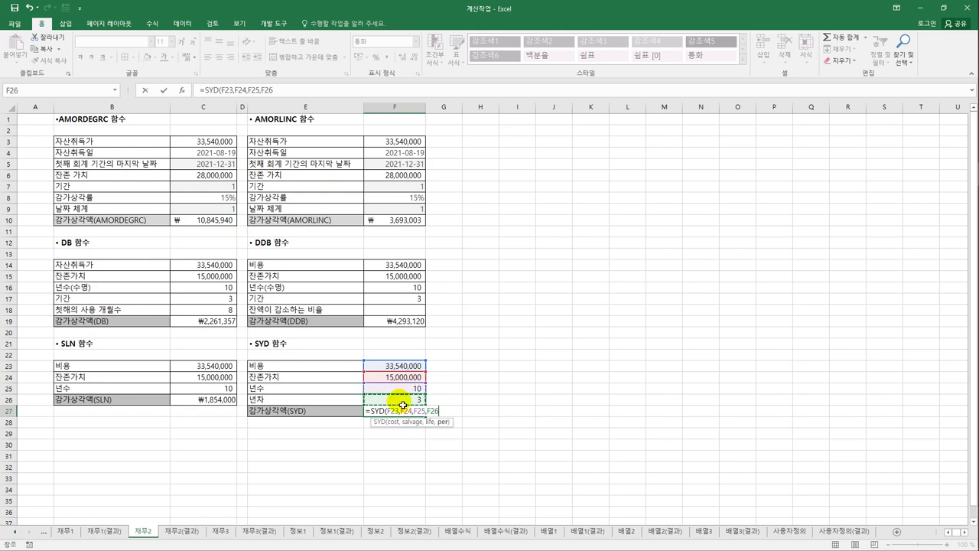
{"action": "type", "text": ")"}
{"action": "key", "text": "Return"}
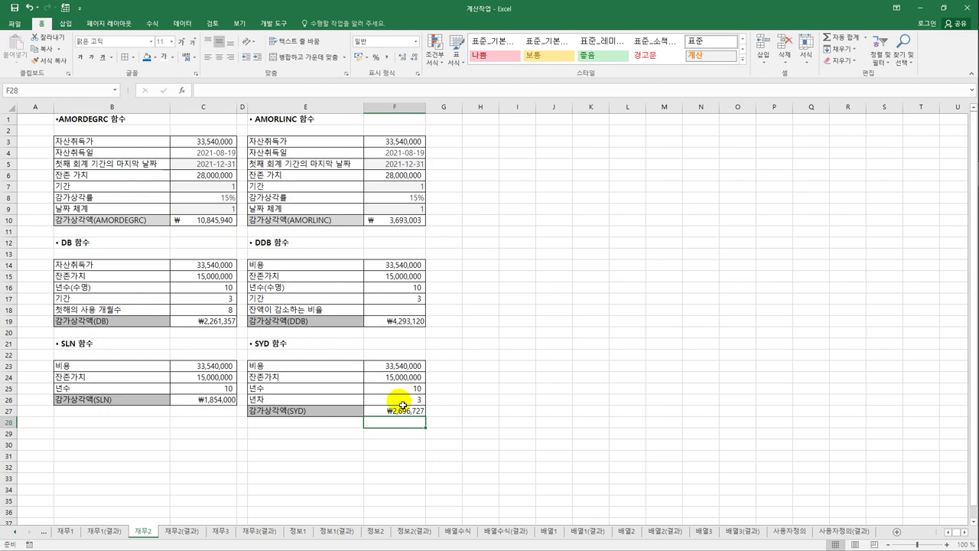
Step: Compare the depreciation answers with the 재무2(결과) sheet and open the 재무3 sheet
{"action": "left_click", "coordinate": [174, 538]}
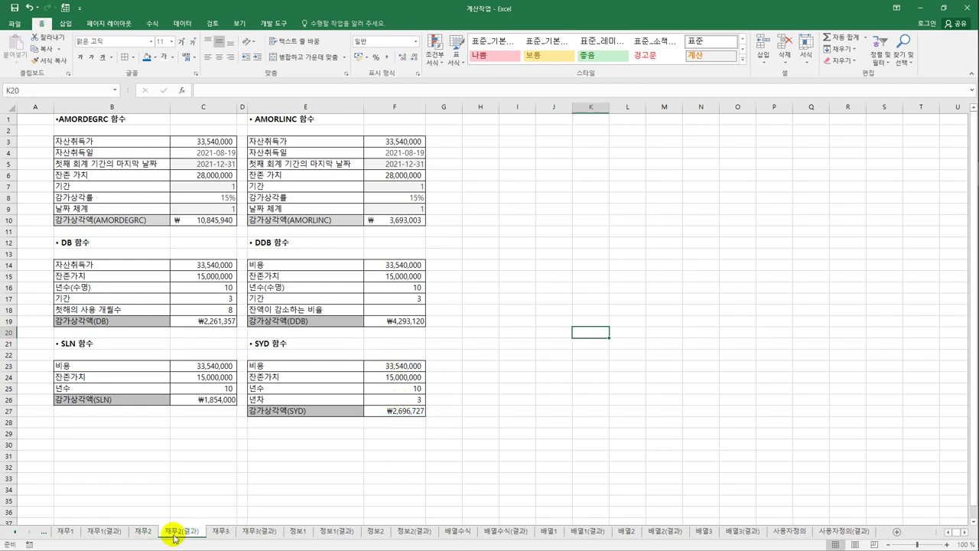
{"action": "left_click", "coordinate": [218, 533]}
{"action": "left_click", "coordinate": [437, 406]}
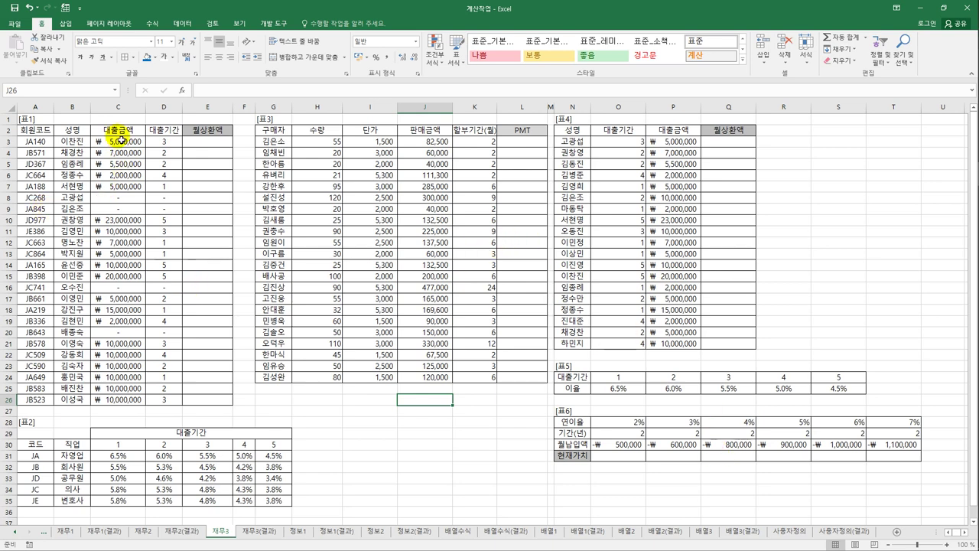
Step: Examine 표1's member code, loan amount, loan period and 월상환액 columns against 표2's interest rates by code and loan period
{"action": "left_click", "coordinate": [117, 139]}
{"action": "left_click", "coordinate": [166, 146]}
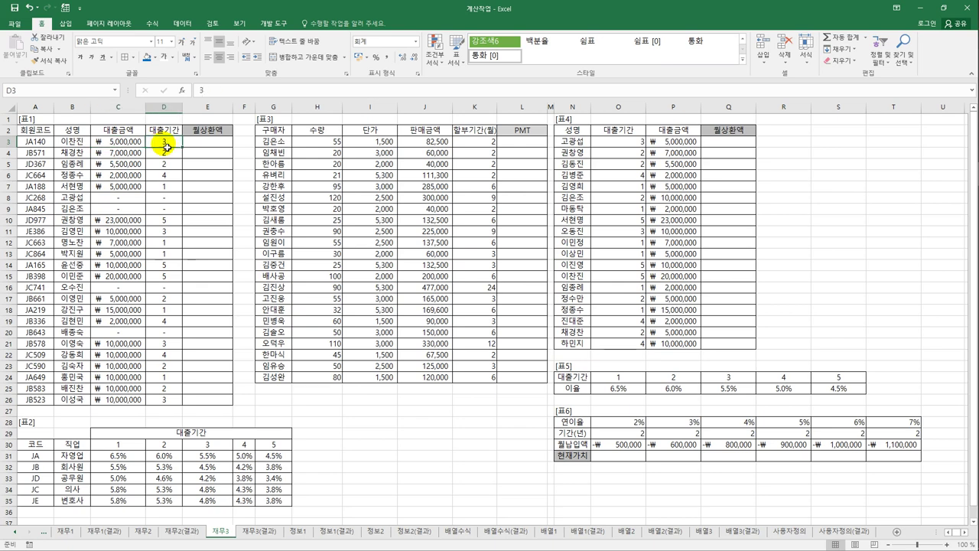
{"action": "left_click", "coordinate": [215, 145]}
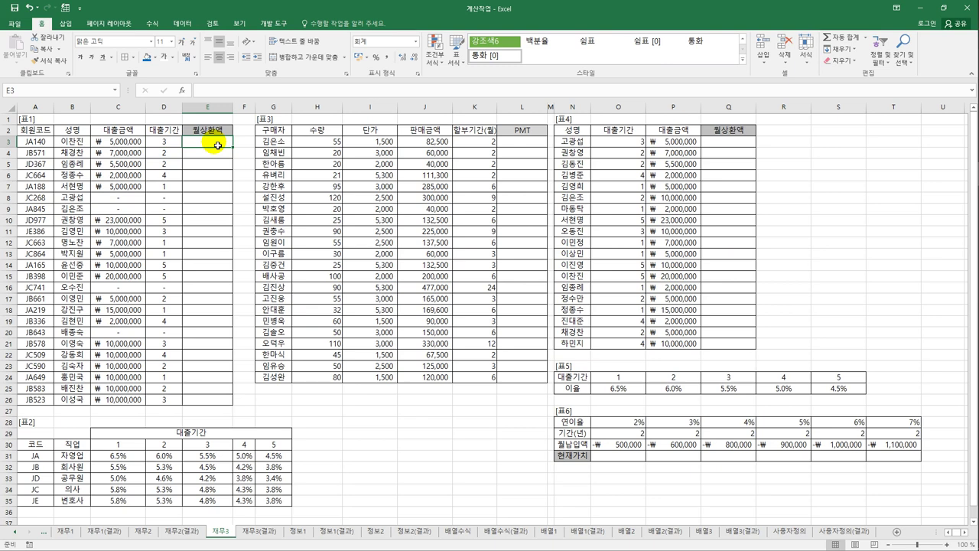
{"action": "left_click", "coordinate": [44, 145]}
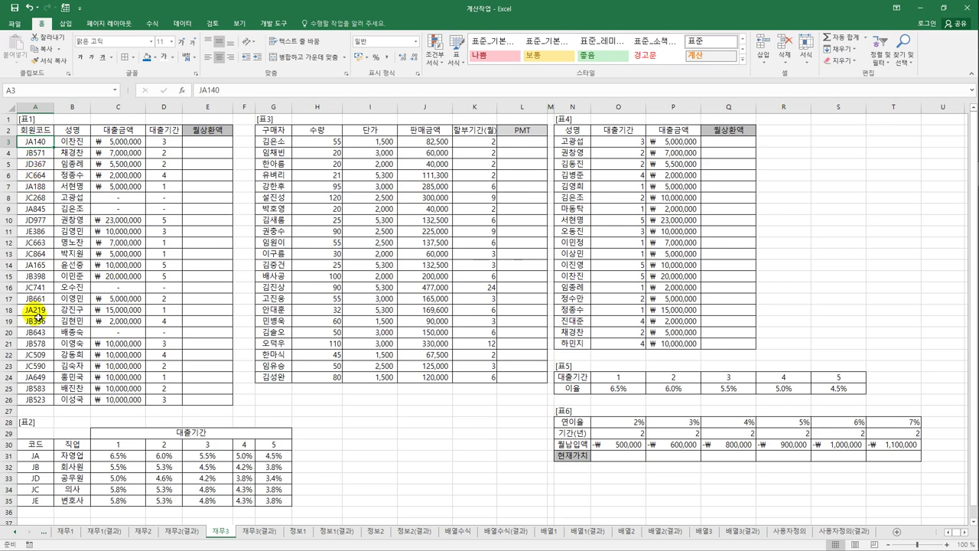
{"action": "left_click", "coordinate": [169, 146]}
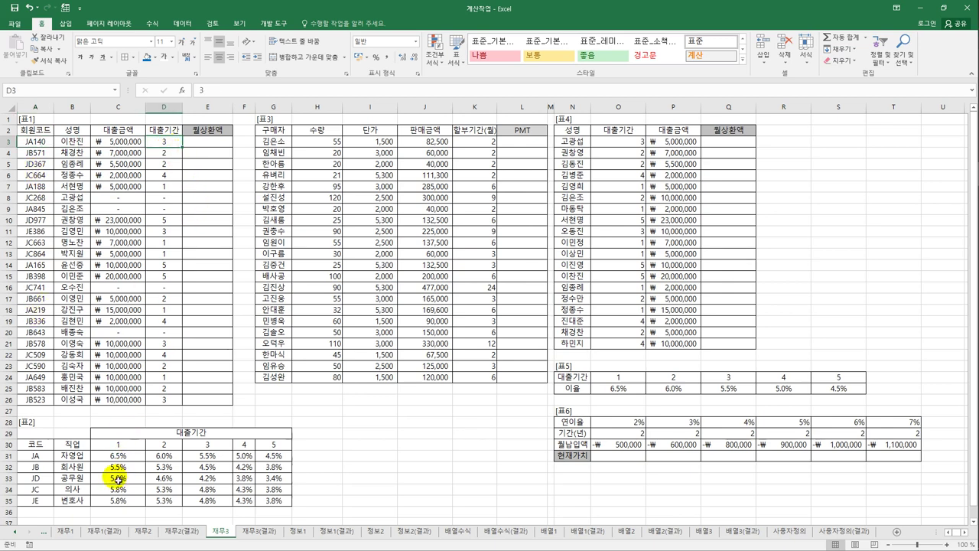
{"action": "left_click_drag", "start_coordinate": [110, 458], "coordinate": [267, 502]}
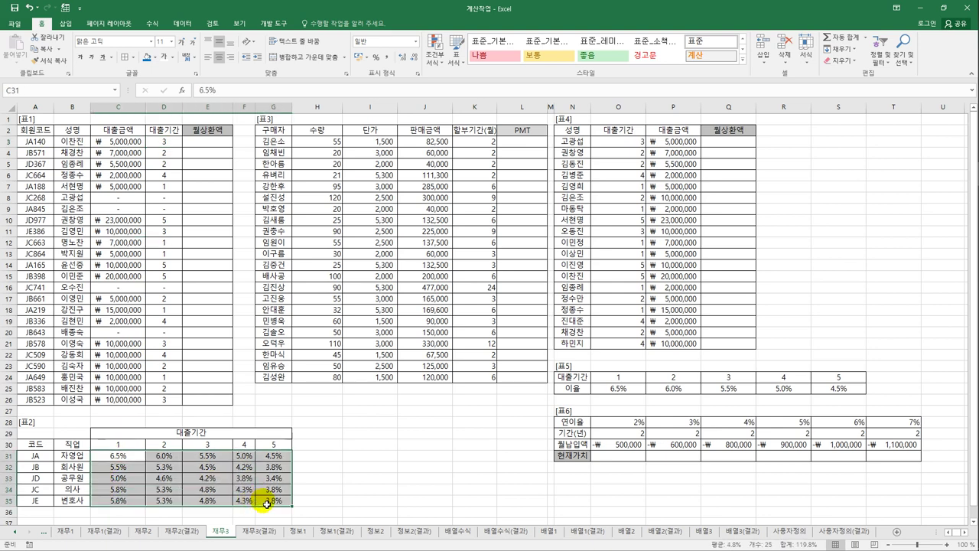
{"action": "left_click", "coordinate": [34, 458]}
{"action": "left_click_drag", "start_coordinate": [34, 458], "coordinate": [42, 498]}
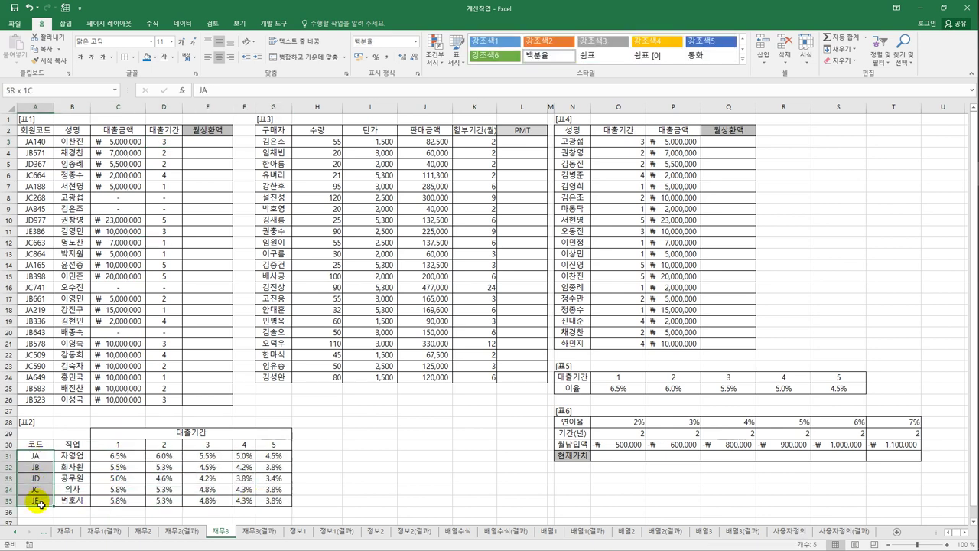
{"action": "left_click_drag", "start_coordinate": [112, 450], "coordinate": [271, 445]}
{"action": "left_click", "coordinate": [220, 479]}
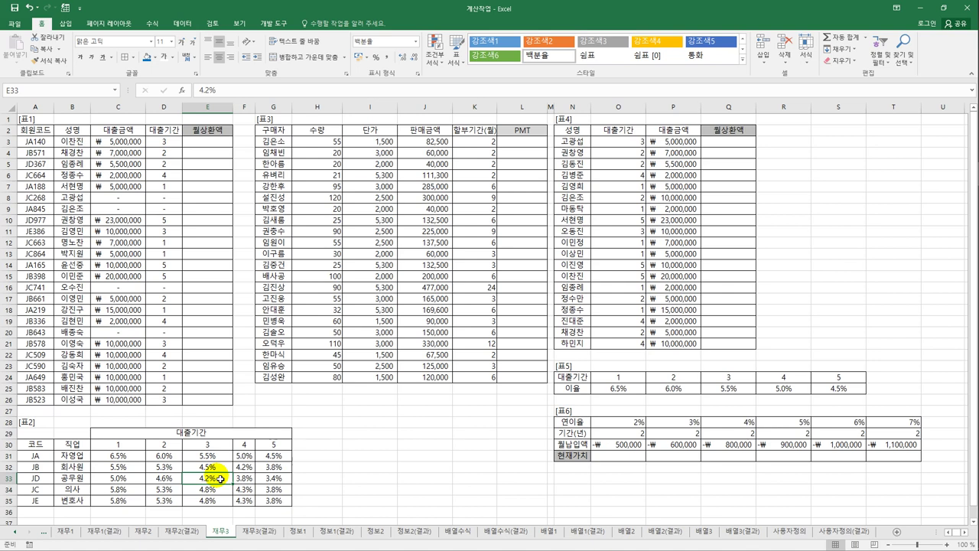
Step: Start the 월상환액 formula in E3 of 표1 with PMT, nesting an OFFSET function as its rate argument
{"action": "left_click", "coordinate": [222, 145]}
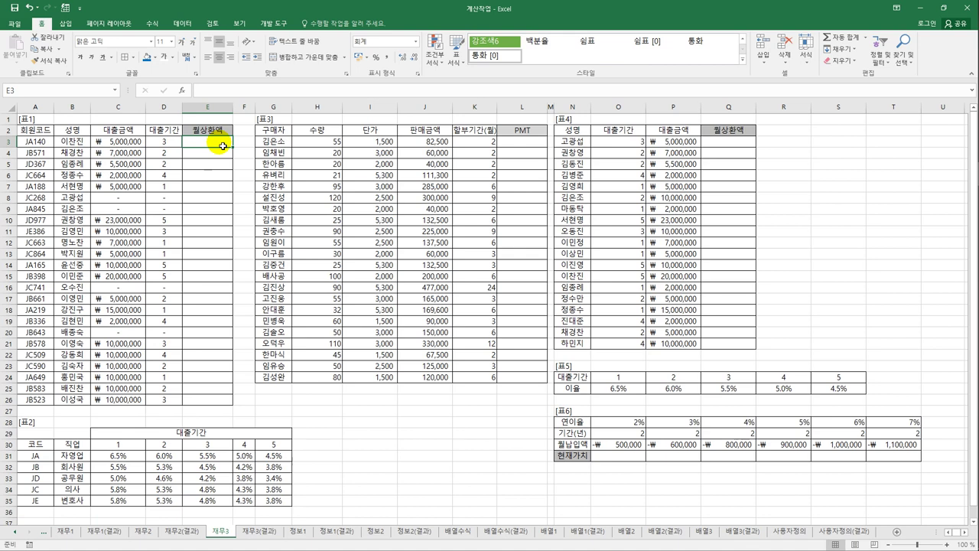
{"action": "type", "text": "="}
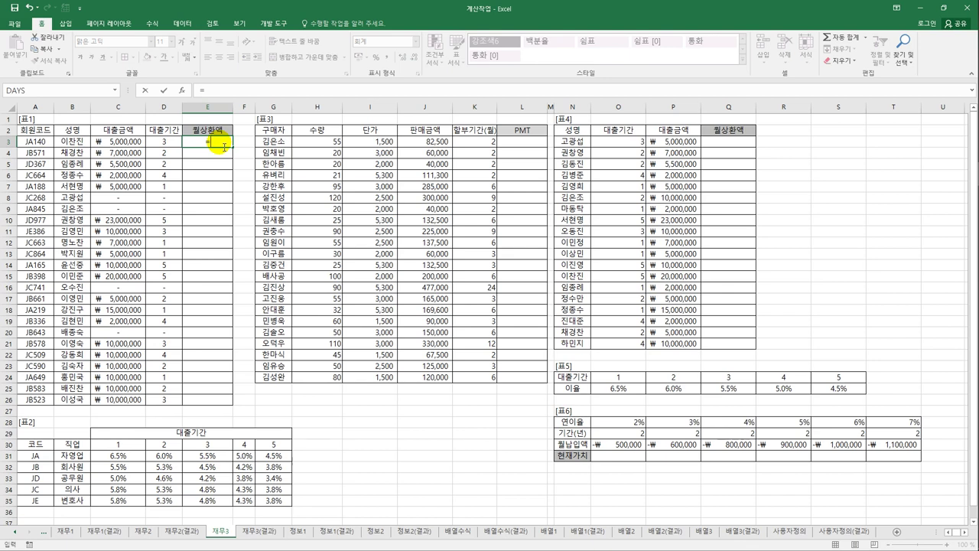
{"action": "type", "text": "pmt"}
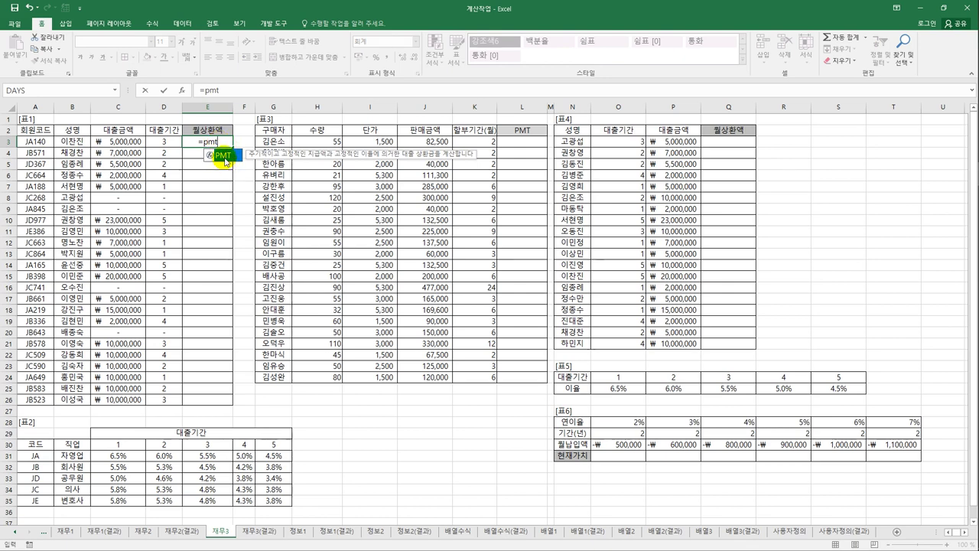
{"action": "double_click", "coordinate": [225, 157]}
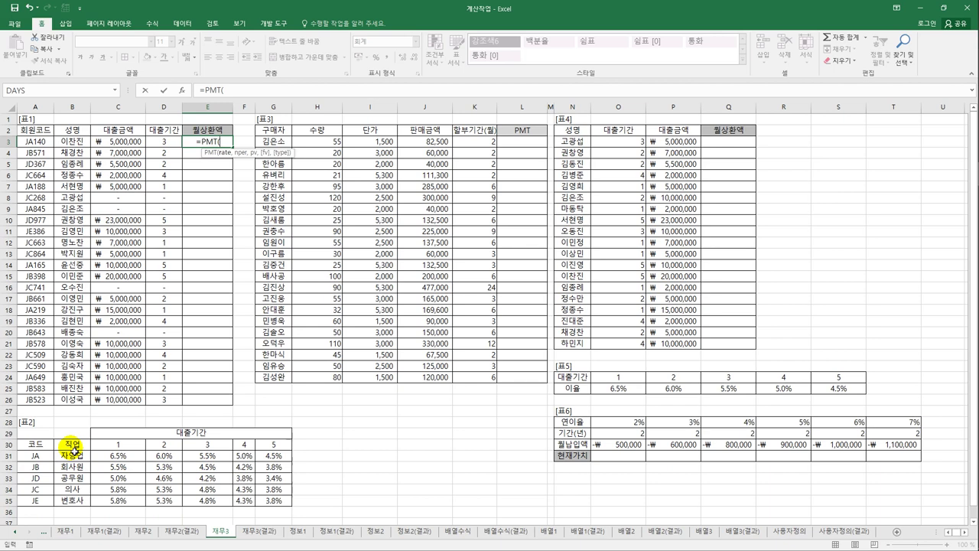
{"action": "type", "text": "off"}
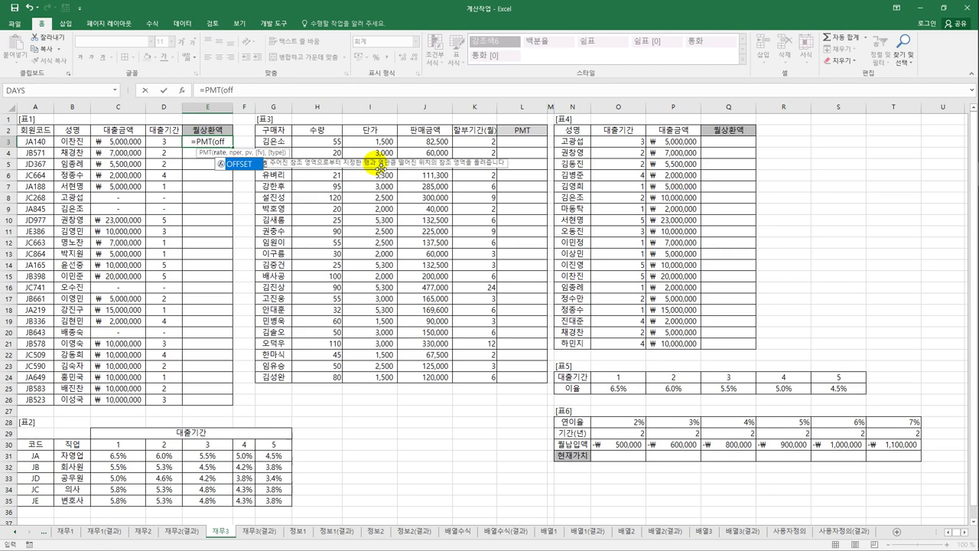
{"action": "double_click", "coordinate": [247, 167]}
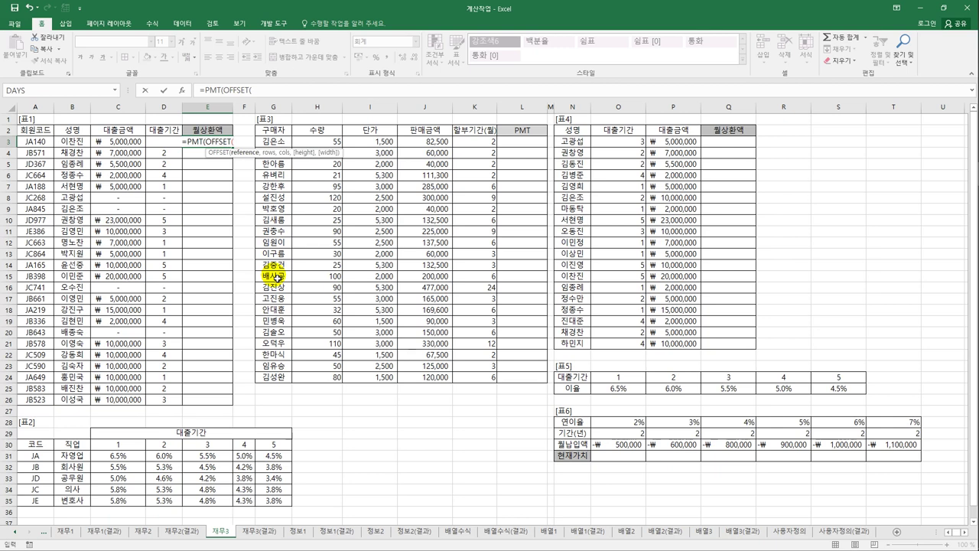
Step: Set the OFFSET reference in the E3 formula to the absolute cell $B$30, the 직업 header of 표2
{"action": "left_click", "coordinate": [73, 445]}
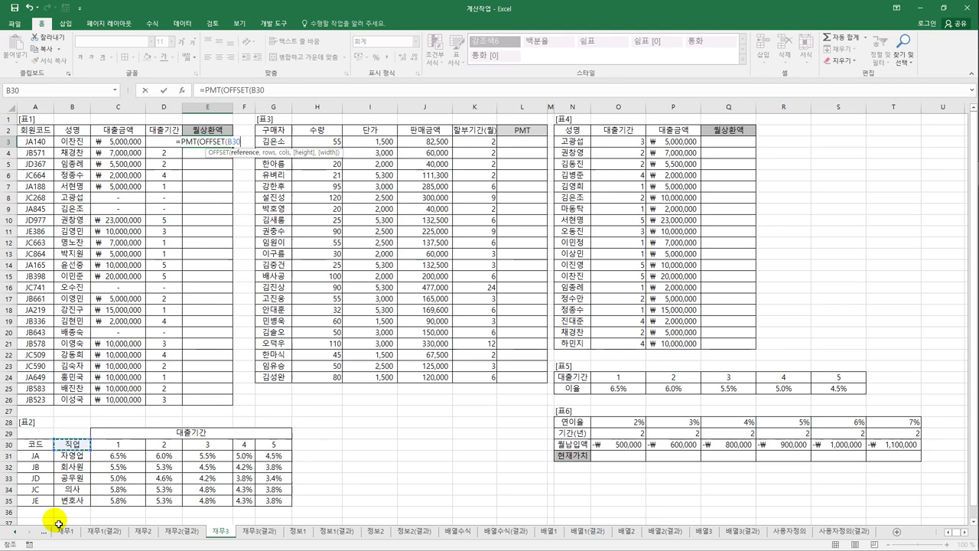
{"action": "key", "text": "F4"}
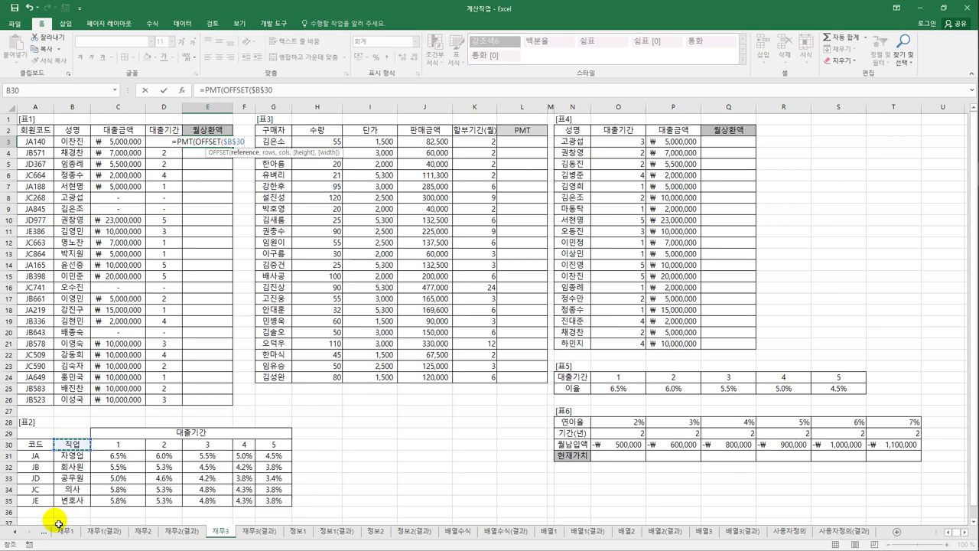
{"action": "type", "text": ","}
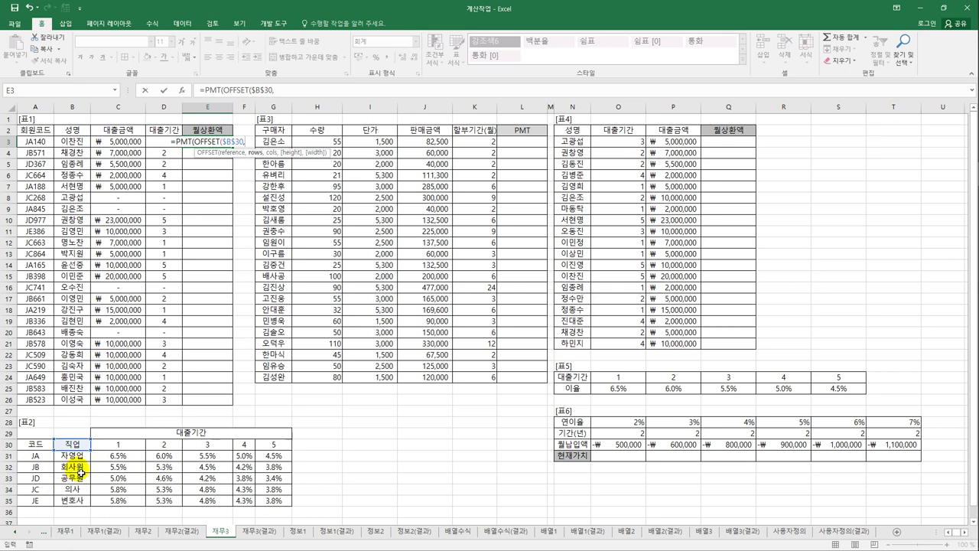
Step: Nest MATCH as the OFFSET rows argument, with LEFT(A3,2) as its lookup value
{"action": "type", "text": "mat"}
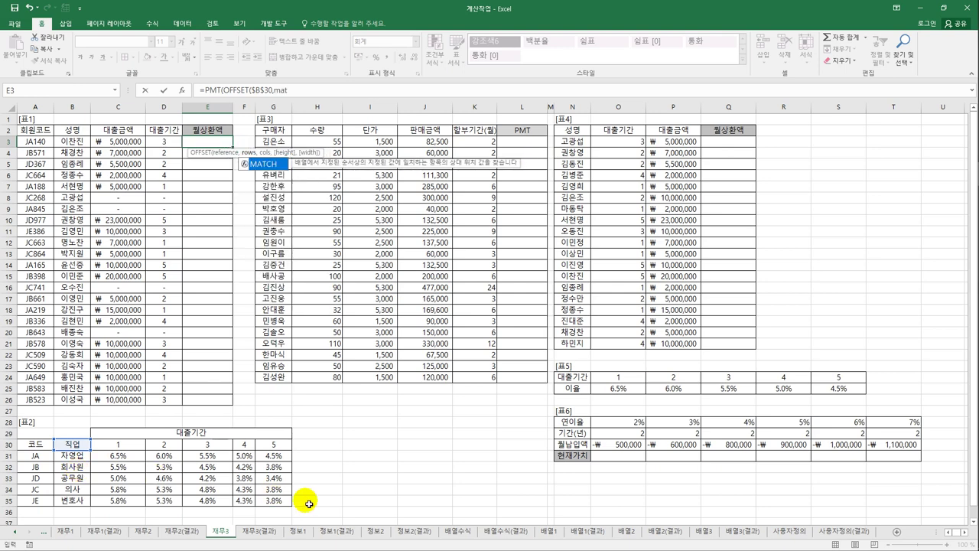
{"action": "key", "text": "Tab"}
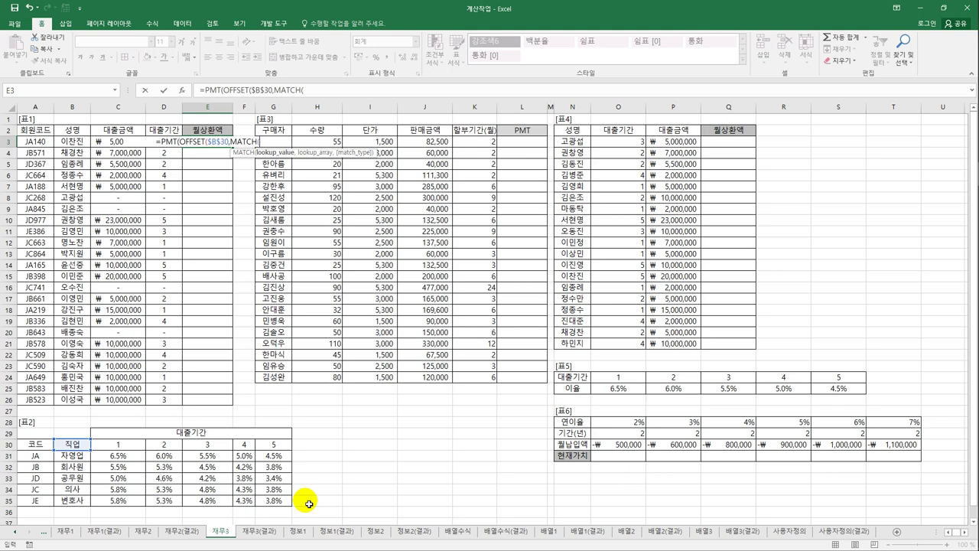
{"action": "type", "text": "left("}
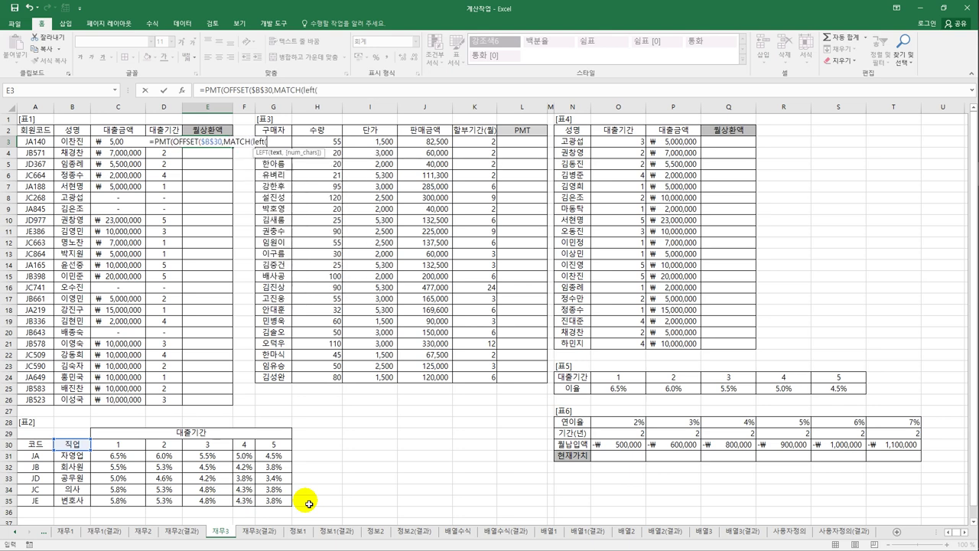
{"action": "left_click", "coordinate": [38, 143]}
{"action": "type", "text": ","}
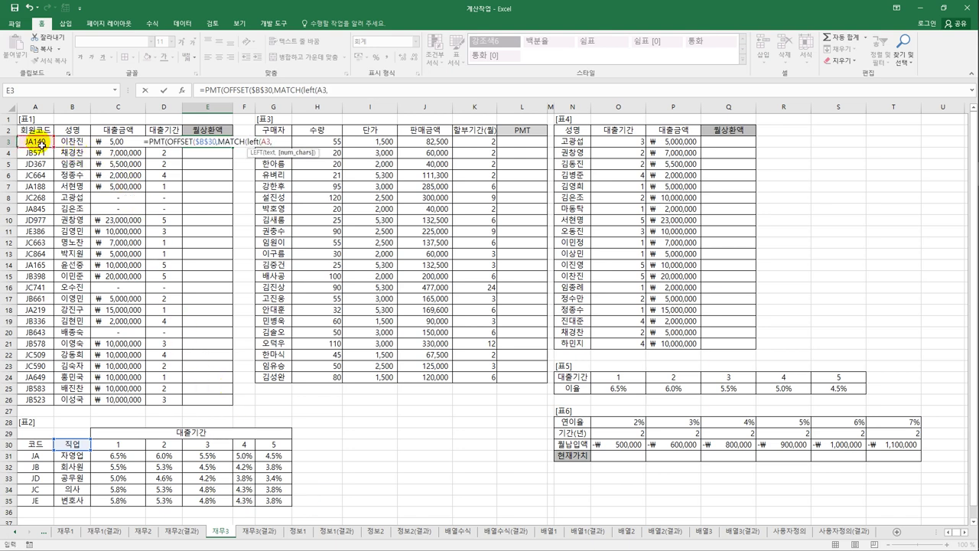
{"action": "type", "text": "2)"}
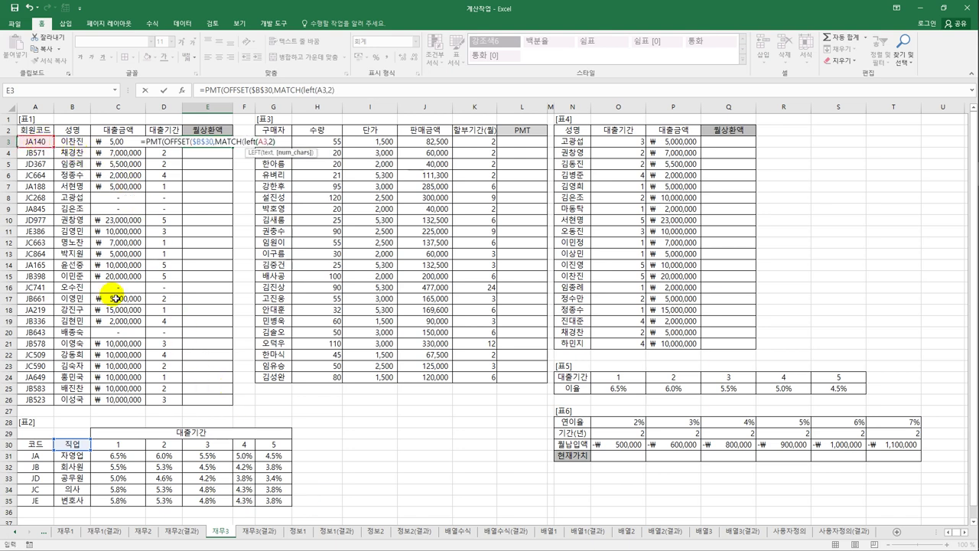
{"action": "type", "text": ","}
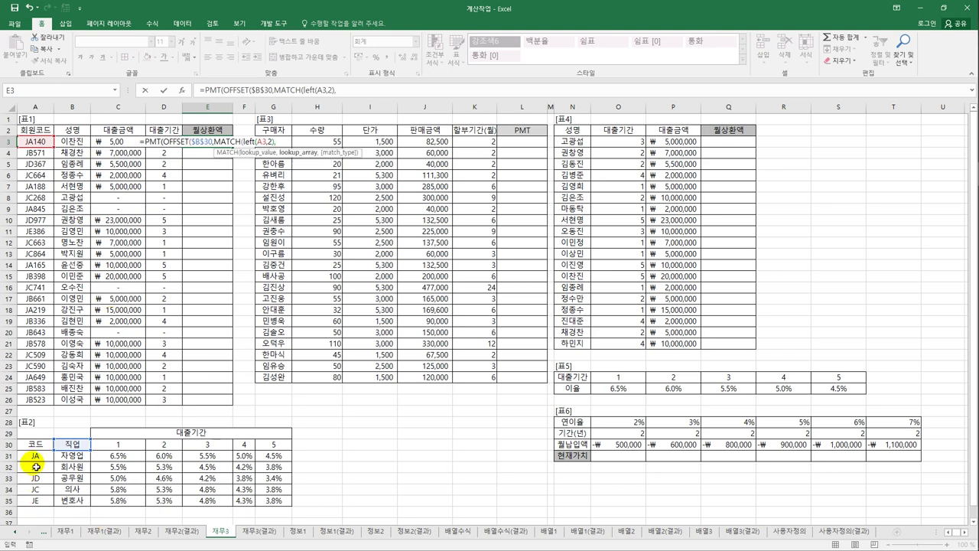
Step: Complete the MATCH function with the absolute code range $A$31:$A$35 of 표2 and exact match type 0
{"action": "left_click_drag", "start_coordinate": [35, 456], "coordinate": [40, 509]}
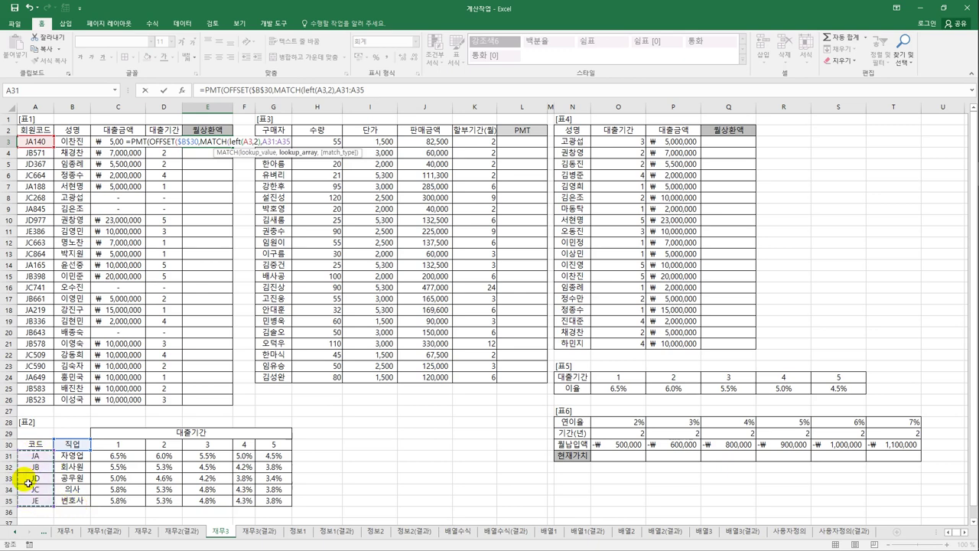
{"action": "key", "text": "F4"}
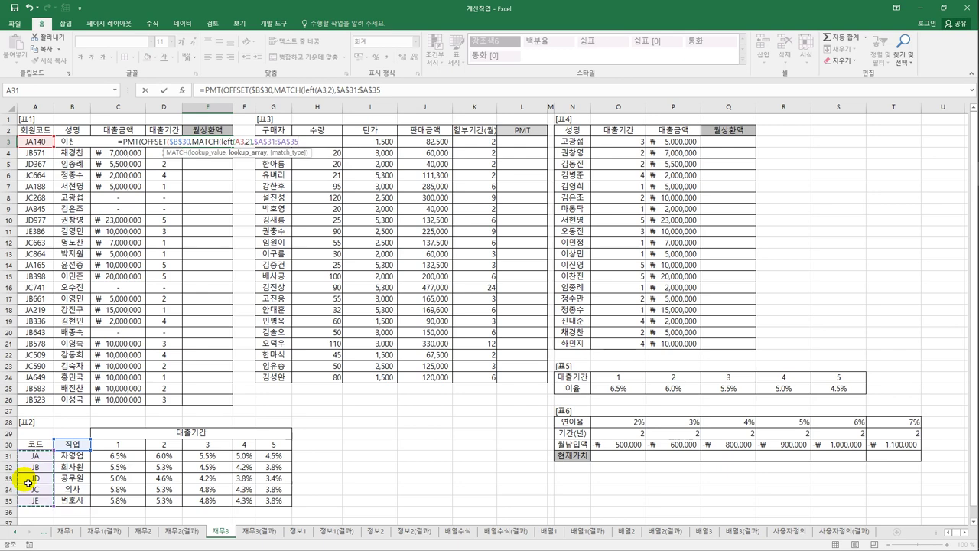
{"action": "type", "text": ","}
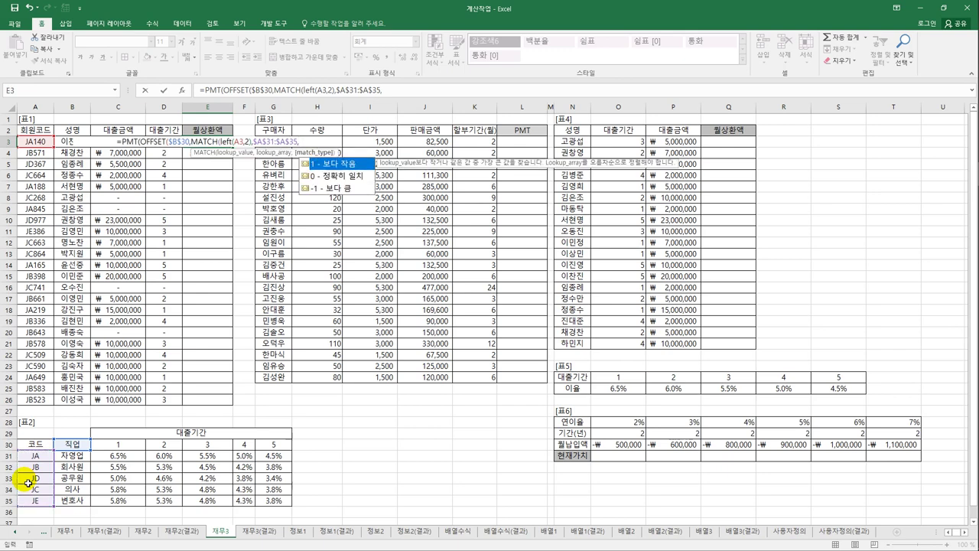
{"action": "type", "text": "0"}
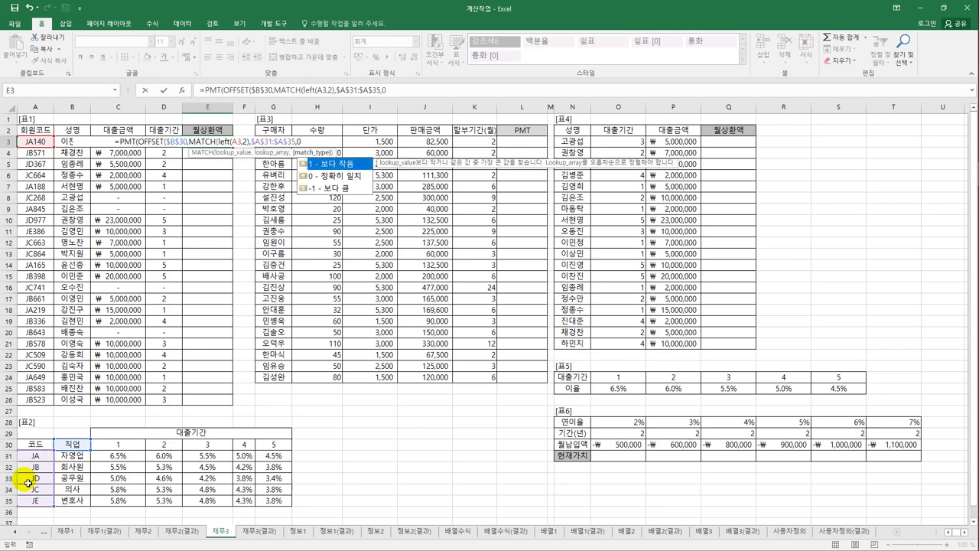
{"action": "type", "text": ")"}
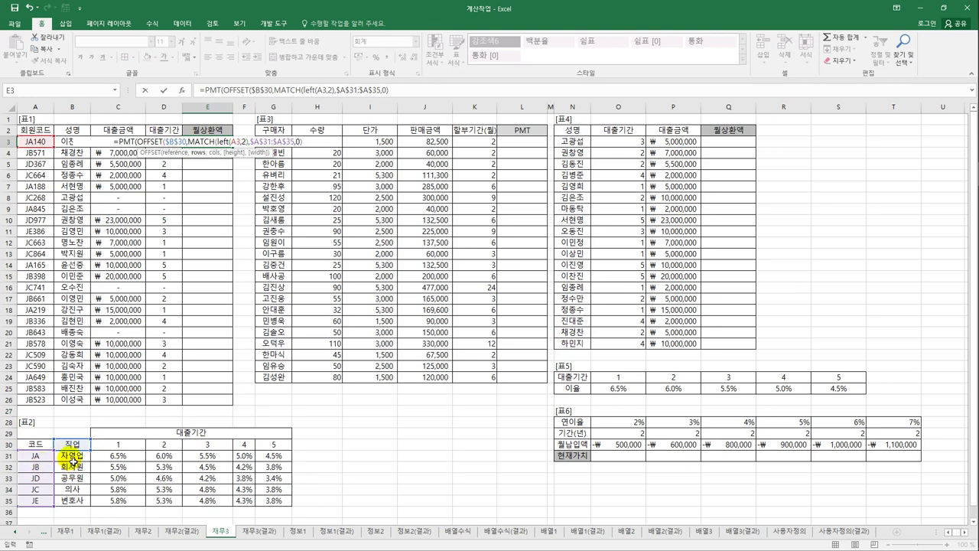
Step: Use D3 as the OFFSET cols argument, close OFFSET and divide it by 12 to give PMT a monthly rate
{"action": "type", "text": ","}
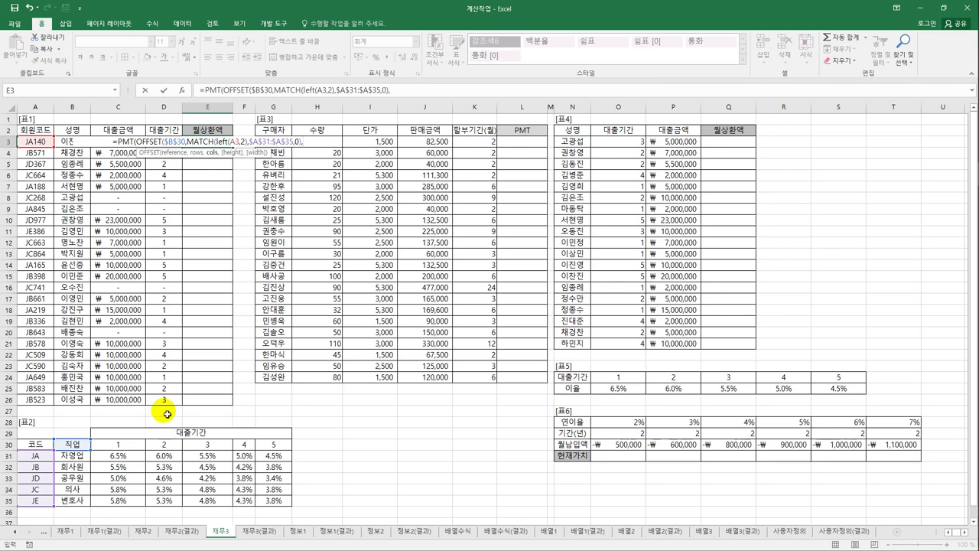
{"action": "left_click", "coordinate": [165, 144]}
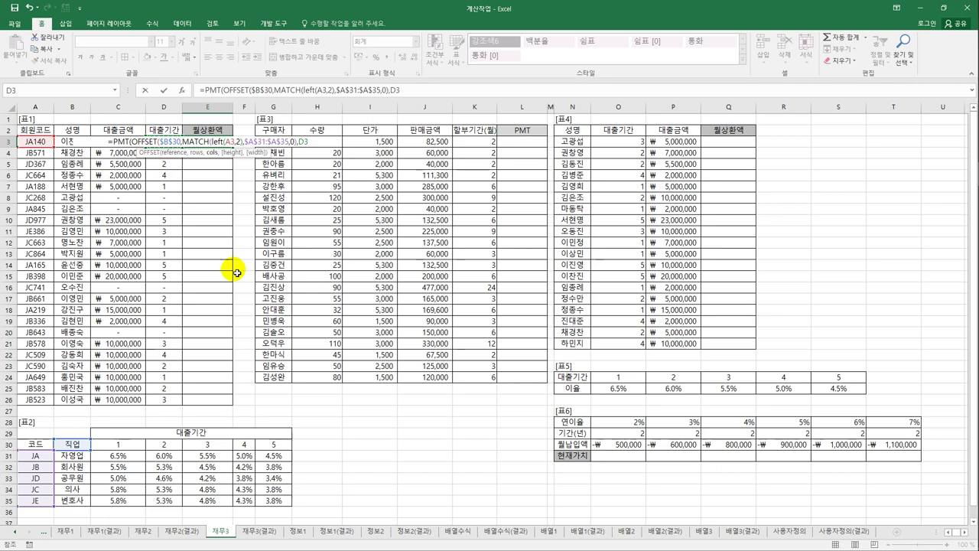
{"action": "type", "text": ")"}
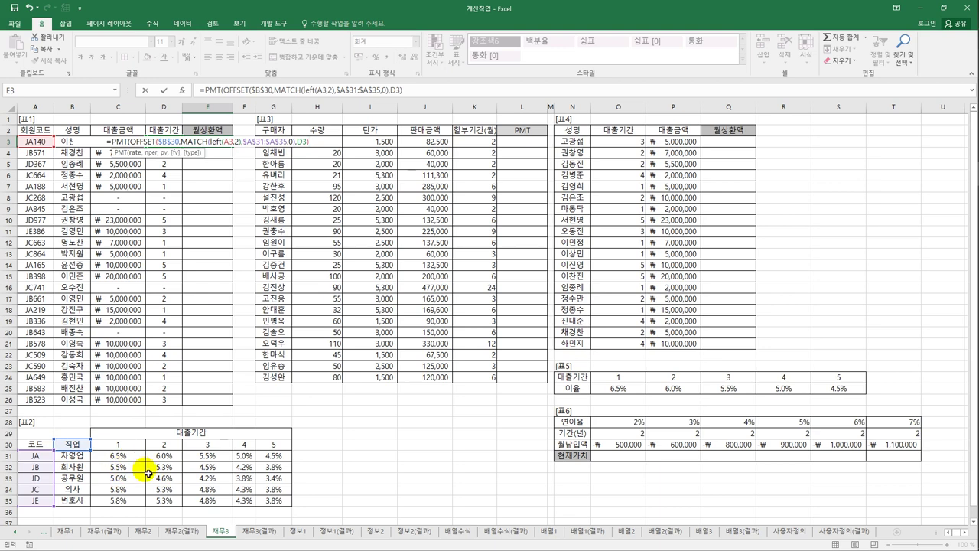
{"action": "type", "text": "/"}
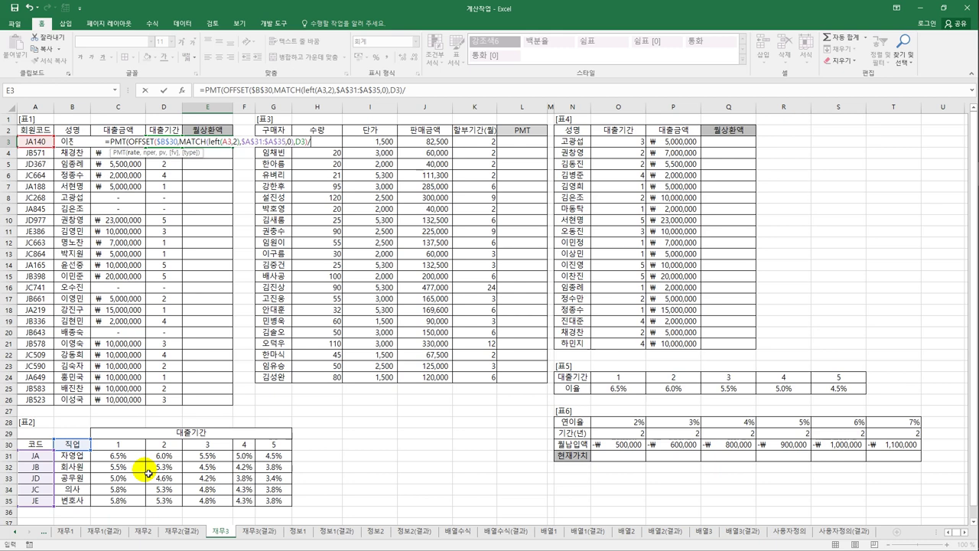
{"action": "type", "text": "12"}
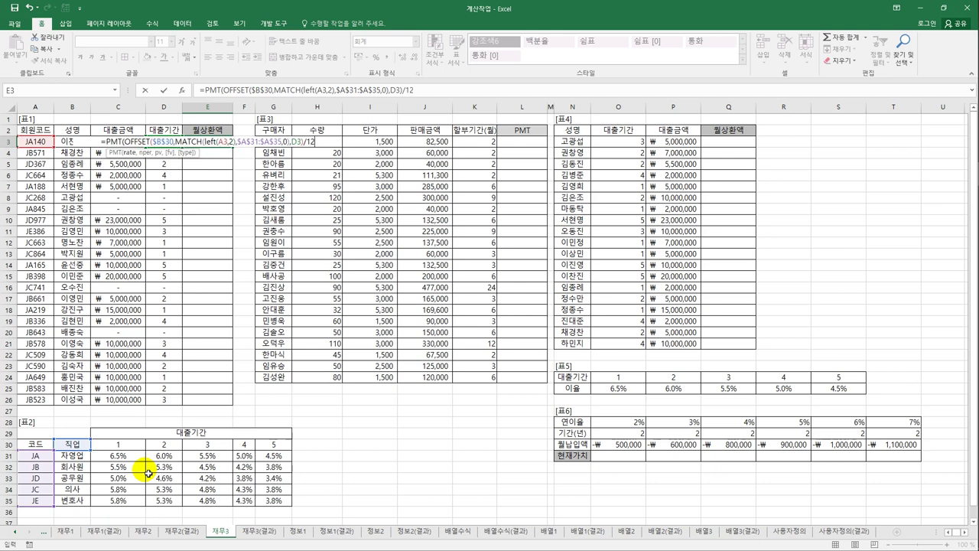
{"action": "type", "text": ","}
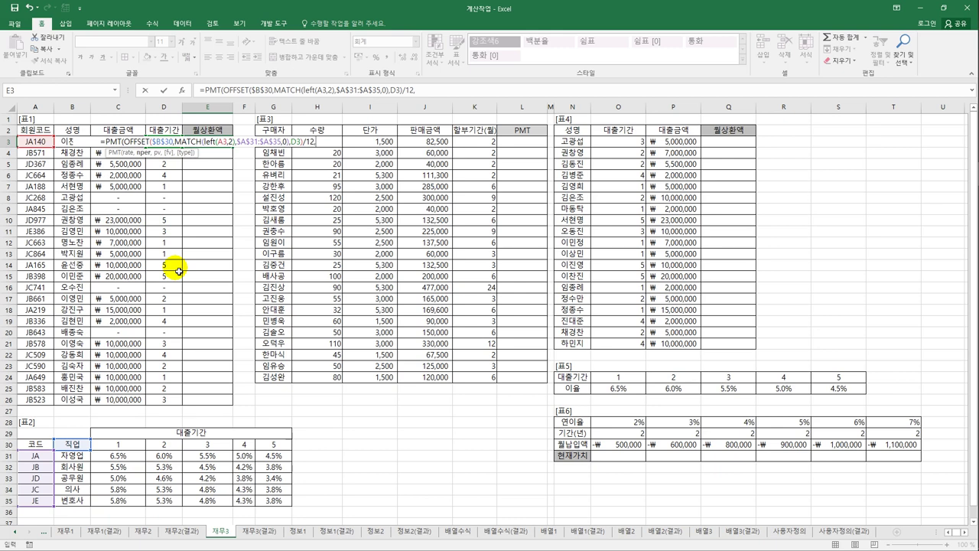
Step: Complete the E3 PMT formula with D3*12 as the number of periods and -C3 as the present value
{"action": "key", "text": "Left"}
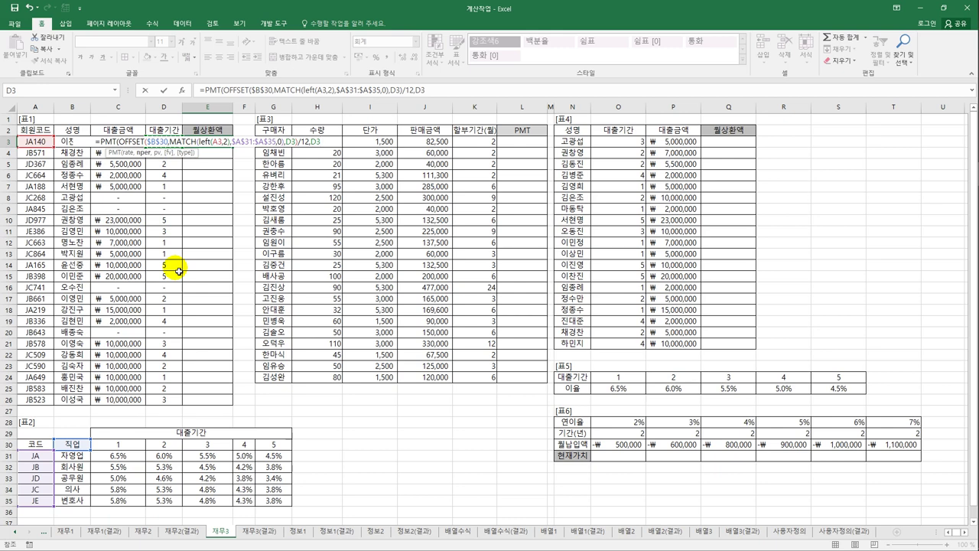
{"action": "type", "text": "*12"}
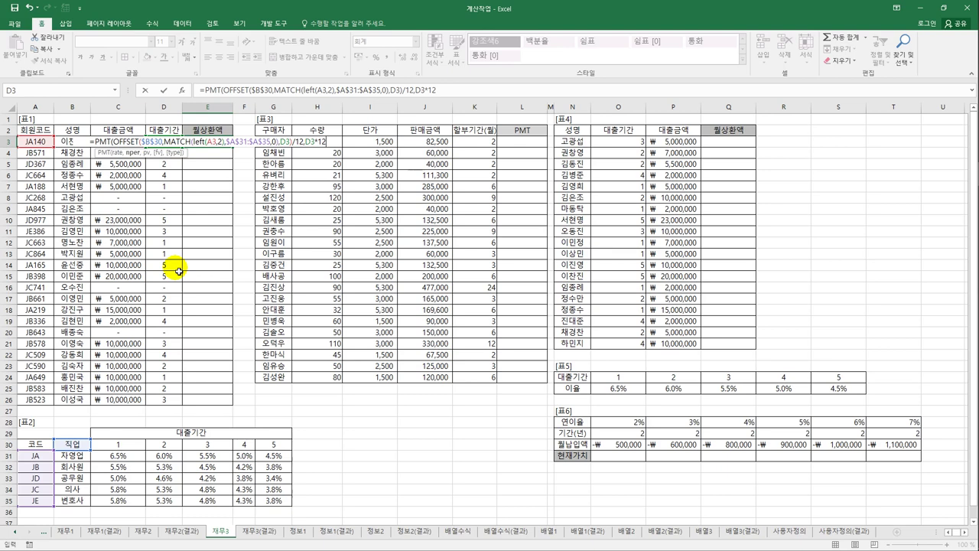
{"action": "type", "text": ","}
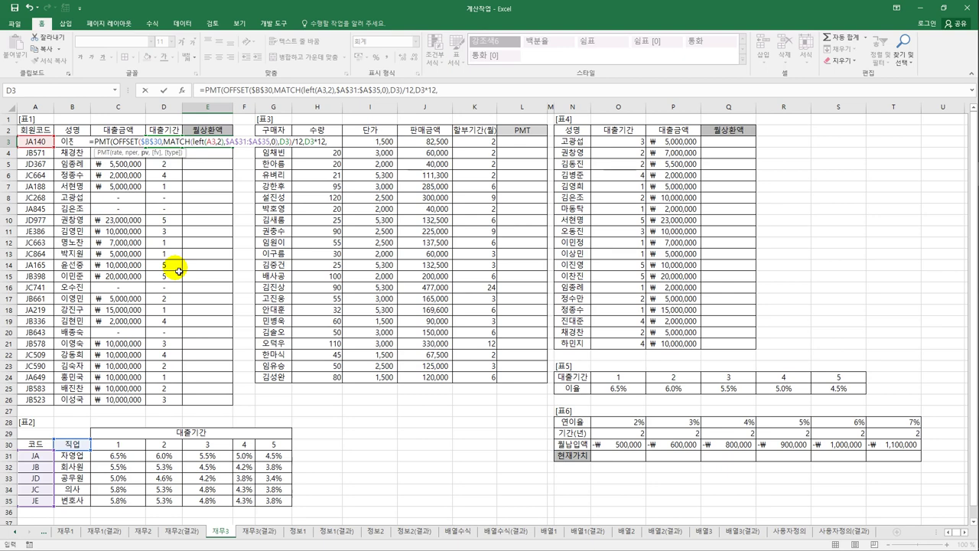
{"action": "type", "text": "-"}
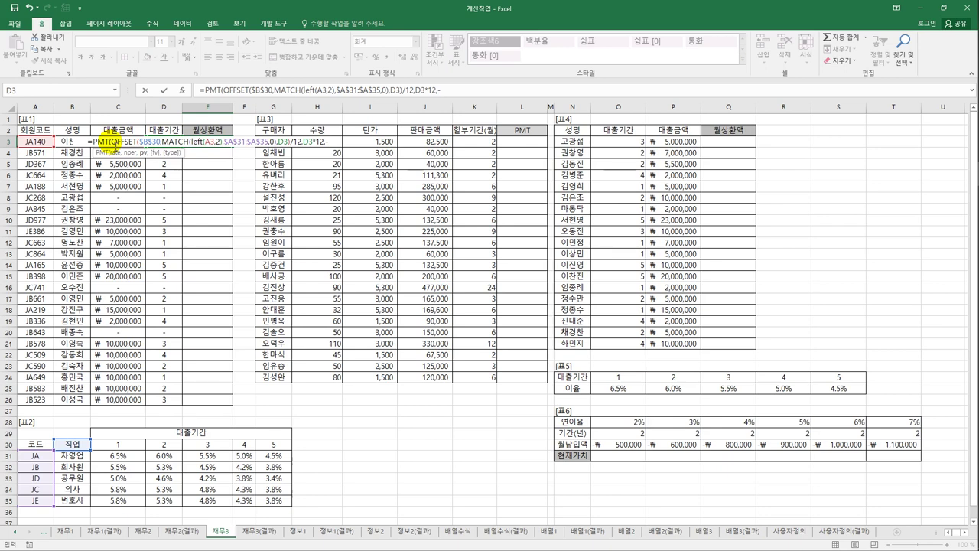
{"action": "type", "text": "C3"}
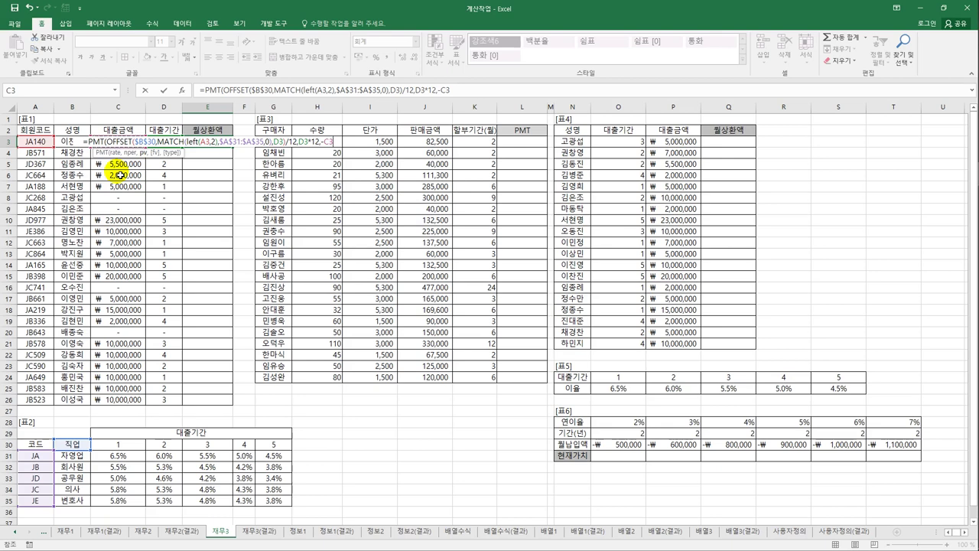
{"action": "key", "text": "Return"}
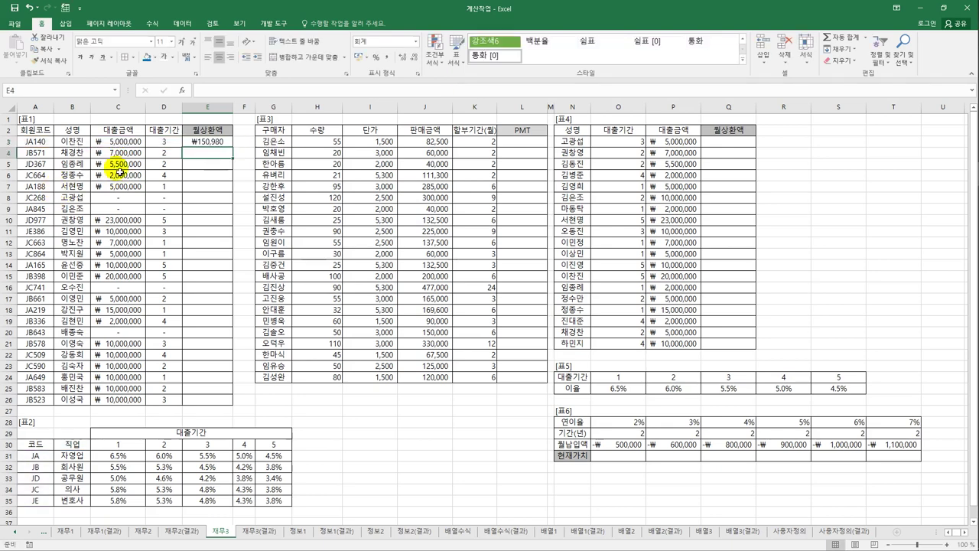
Step: Copy the E3 formula down the 월상환액 column through E26 and inspect the cells for members without loans
{"action": "left_click", "coordinate": [201, 145]}
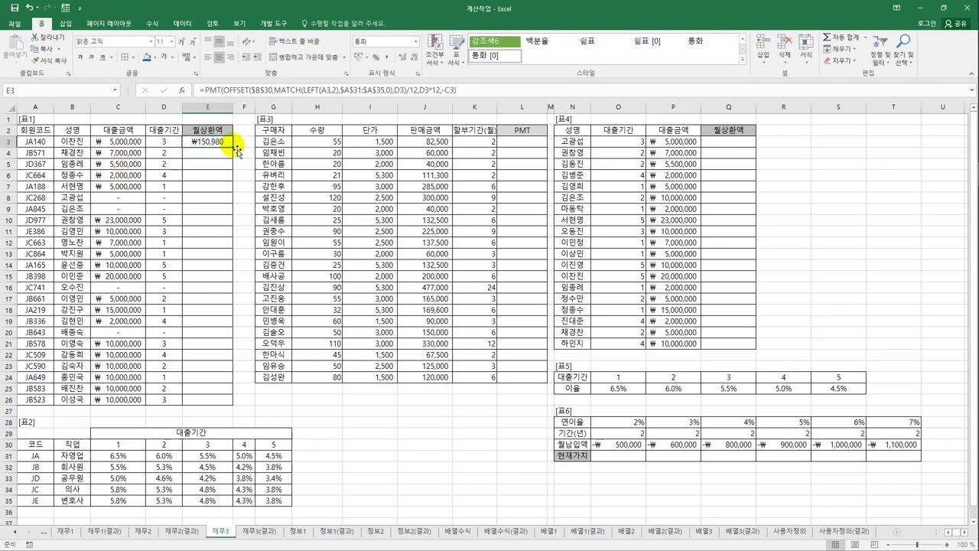
{"action": "left_click_drag", "start_coordinate": [236, 151], "coordinate": [221, 402]}
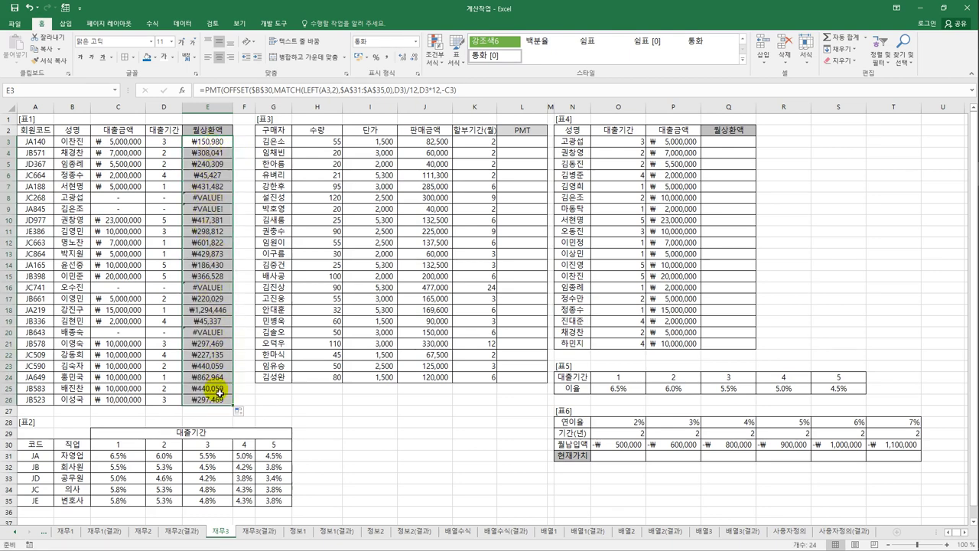
{"action": "left_click", "coordinate": [200, 142]}
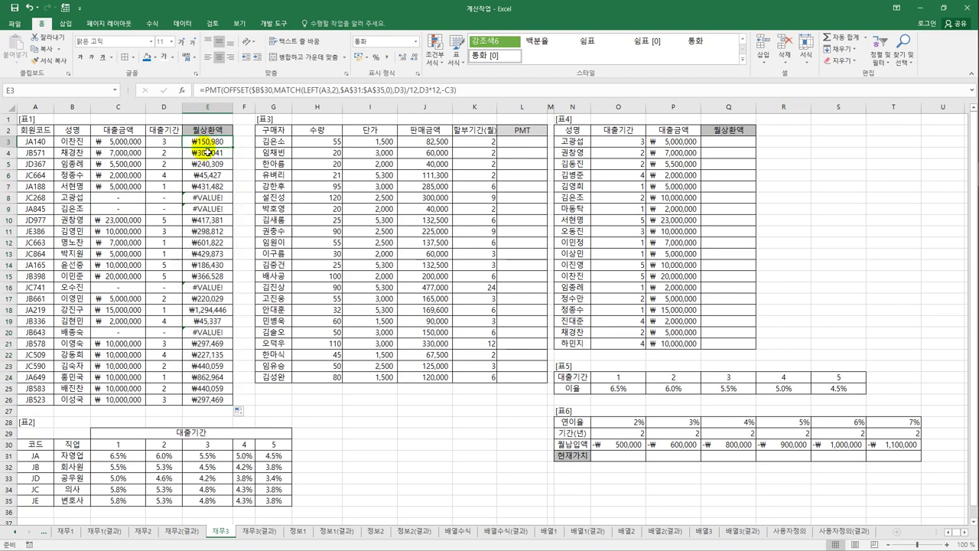
{"action": "left_click", "coordinate": [213, 199]}
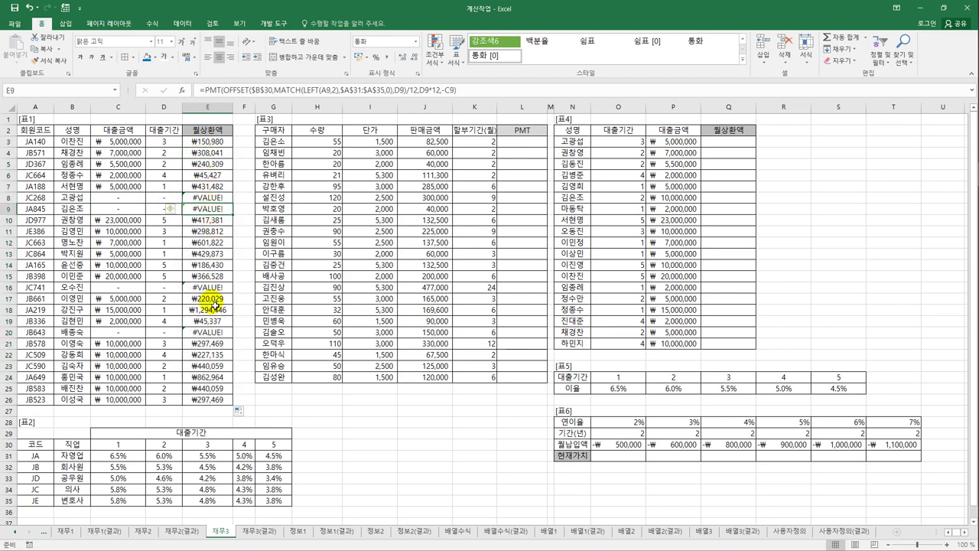
Step: Wrap the PMT formula in E3 of 표1 in an IFERROR function, ready for its value_if_error argument
{"action": "left_click", "coordinate": [215, 146]}
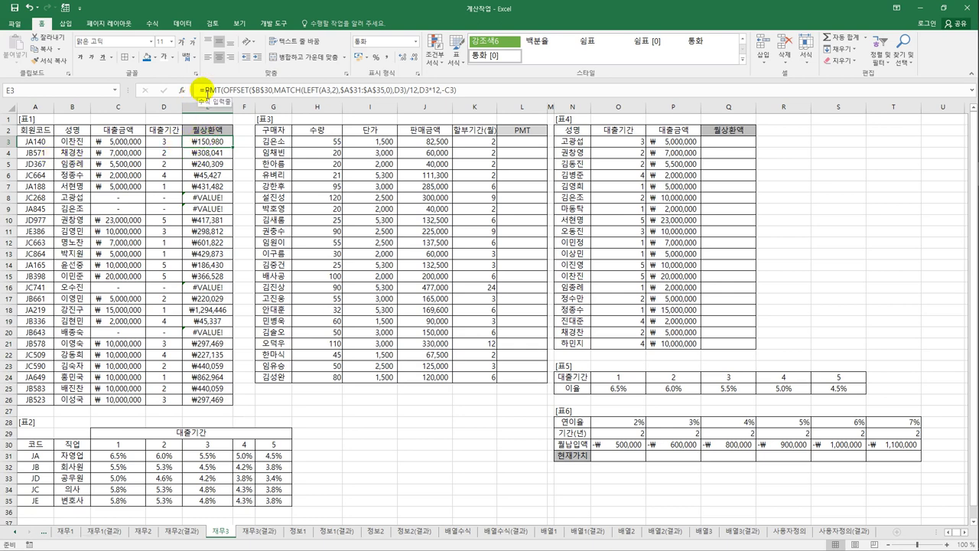
{"action": "left_click", "coordinate": [205, 91]}
{"action": "type", "text": "I"}
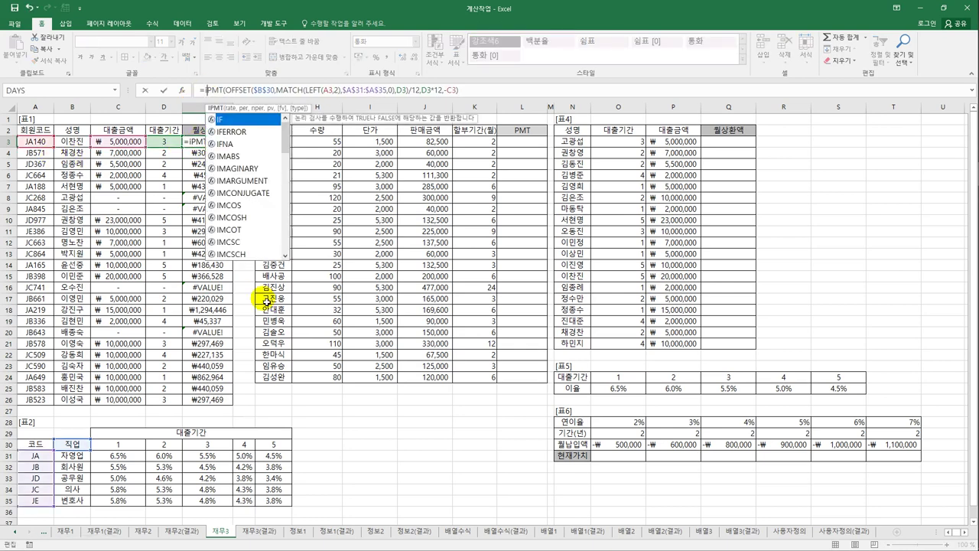
{"action": "type", "text": "f"}
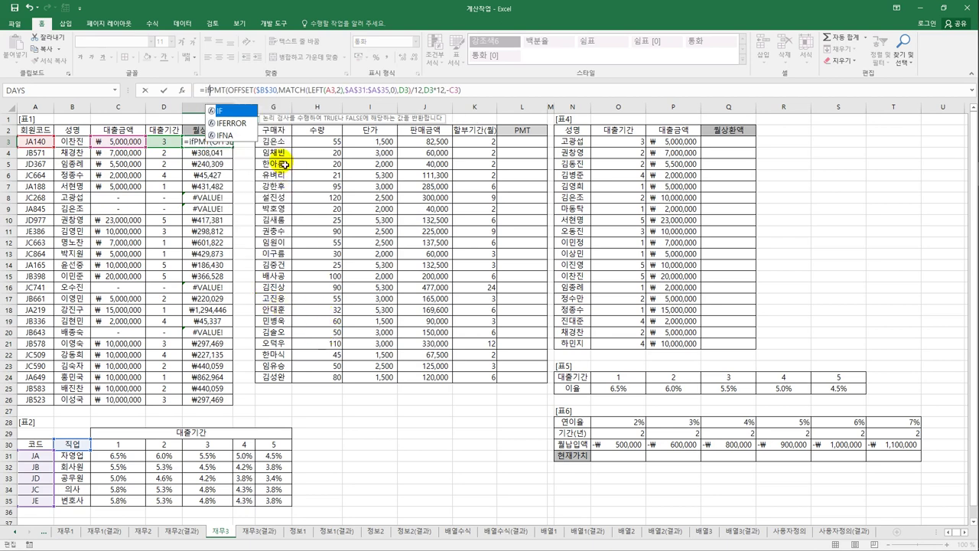
{"action": "double_click", "coordinate": [238, 123]}
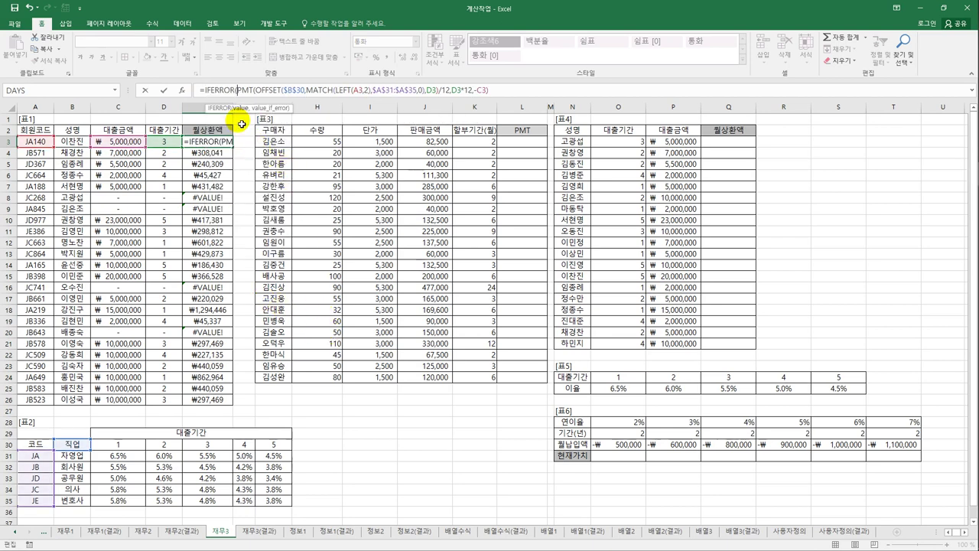
{"action": "left_click", "coordinate": [507, 93]}
{"action": "type", "text": ","}
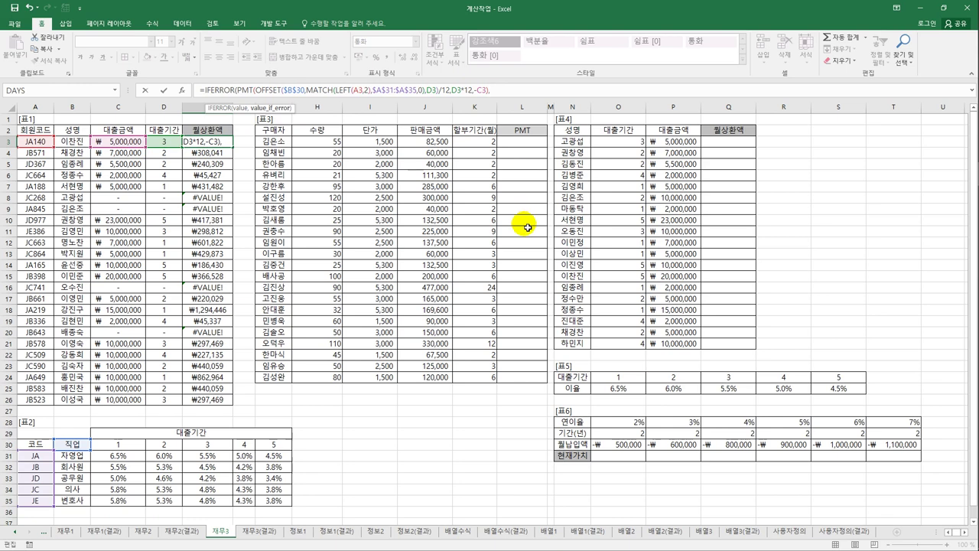
Step: Complete IFERROR in E3 with "대출없음" as the error value and copy the formula down through E26
{"action": "type", "text": "\"eoc"}
{"action": "key", "text": "BackSpace"}
{"action": "key", "text": "BackSpace"}
{"action": "type", "text": "대출업ㅅ음\")"}
{"action": "key", "text": "Return"}
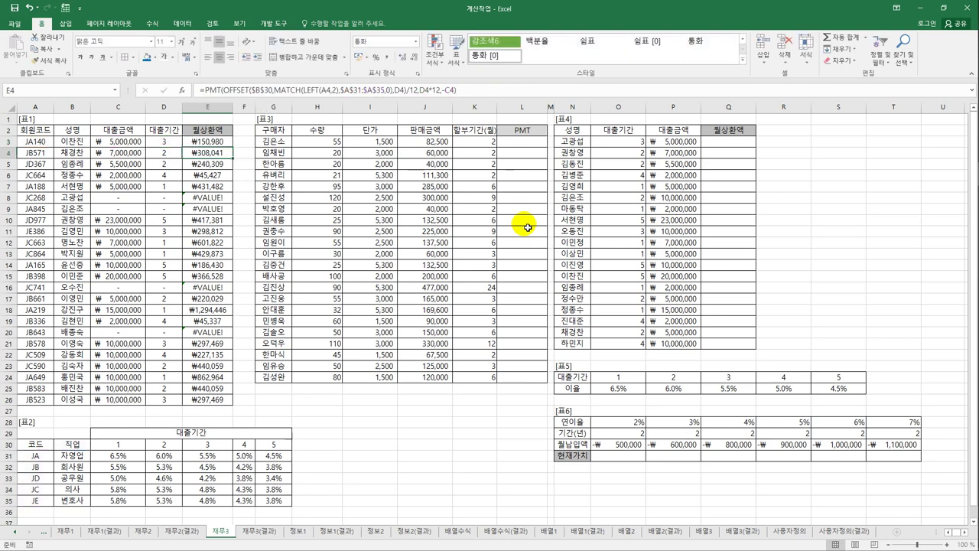
{"action": "left_click", "coordinate": [228, 142]}
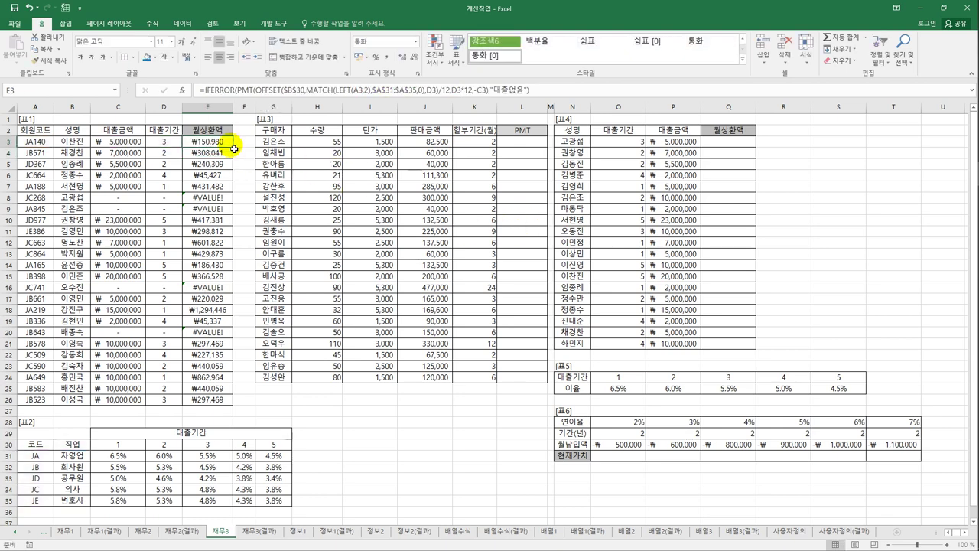
{"action": "left_click_drag", "start_coordinate": [237, 153], "coordinate": [232, 405]}
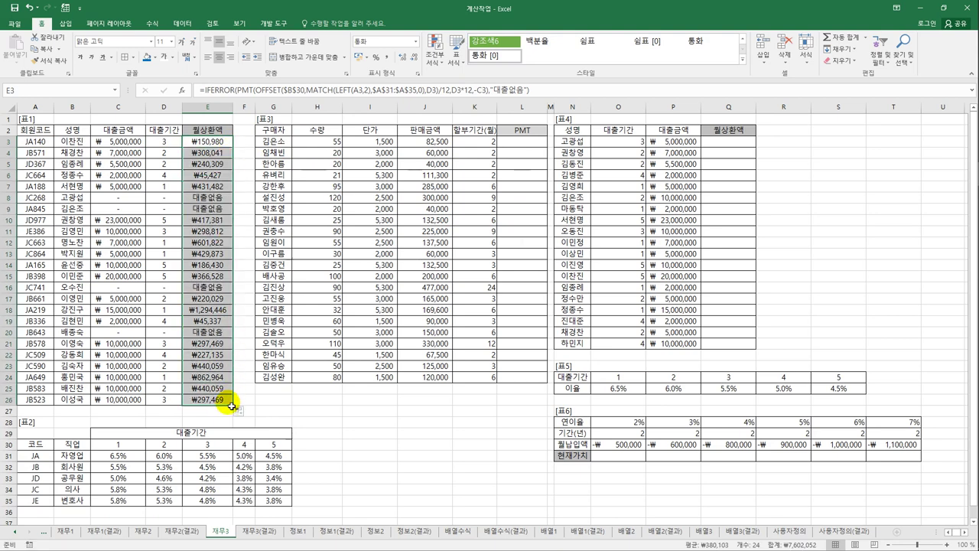
Step: Start a PMT formula in L3 of 표3 with 3%/12 as the monthly rate
{"action": "left_click", "coordinate": [525, 147]}
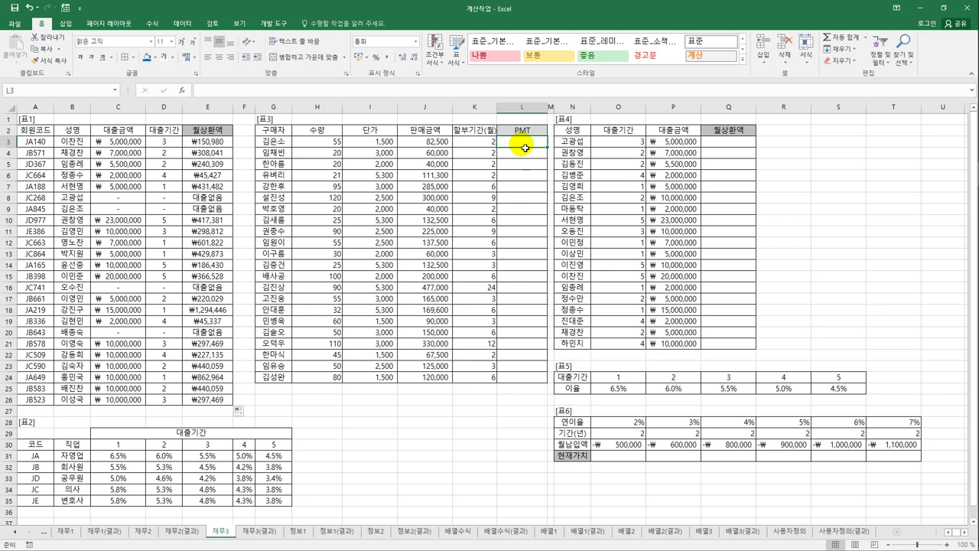
{"action": "left_click", "coordinate": [438, 142]}
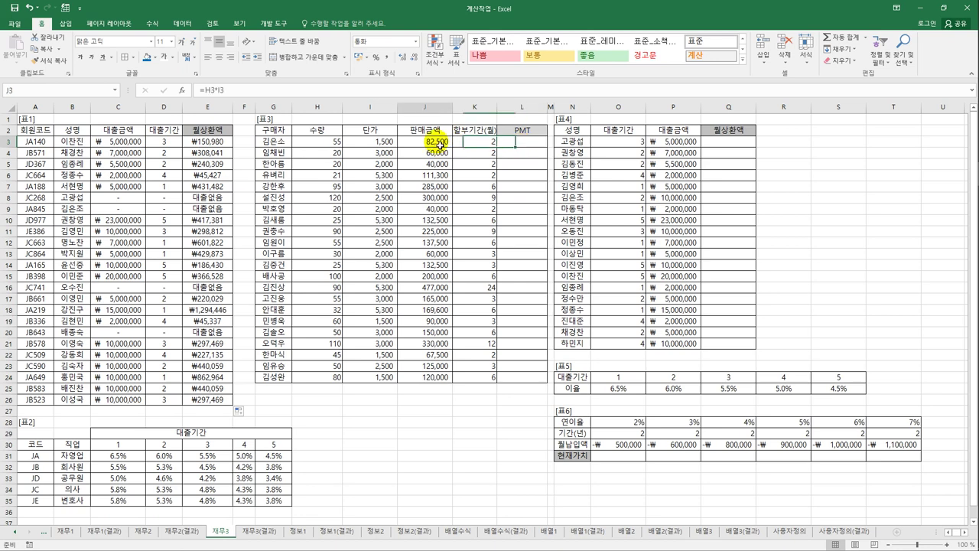
{"action": "left_click", "coordinate": [468, 143]}
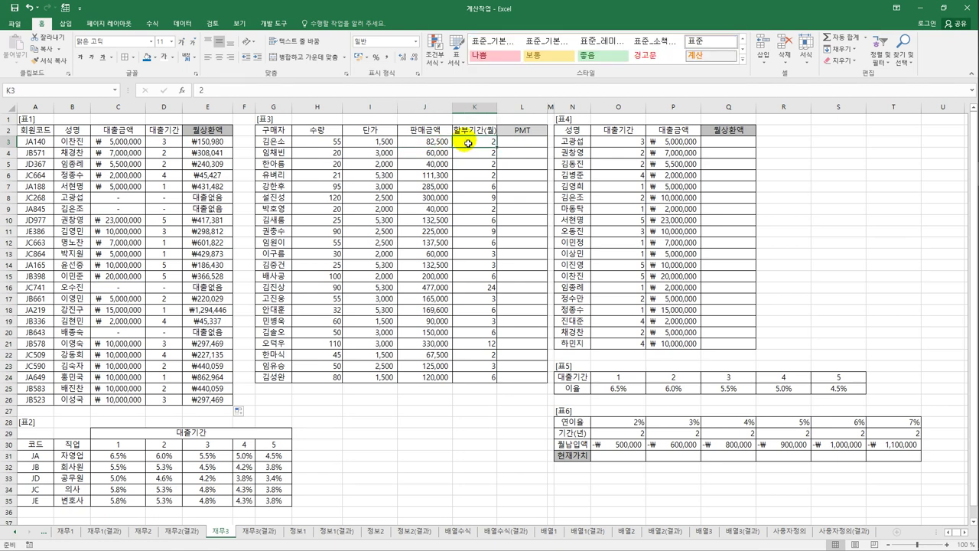
{"action": "left_click", "coordinate": [512, 143]}
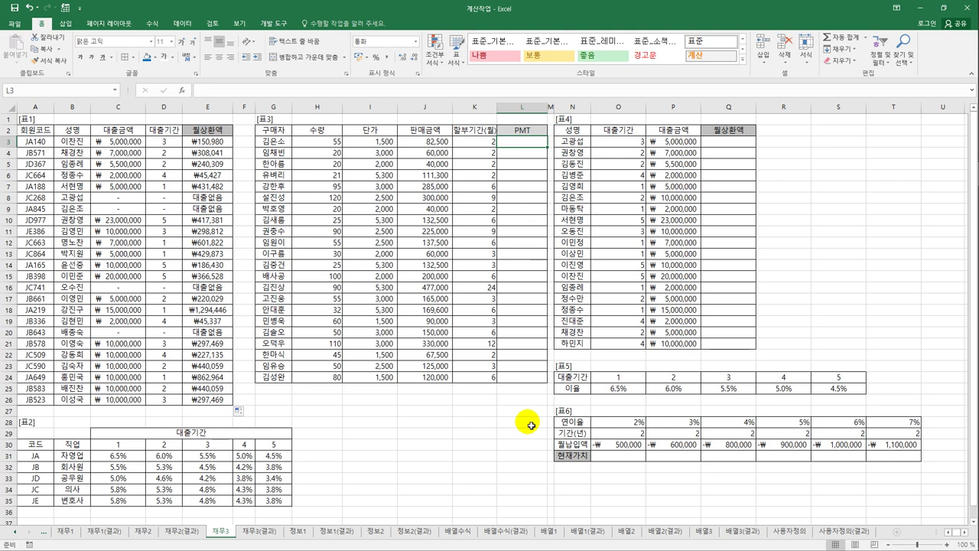
{"action": "type", "text": "="}
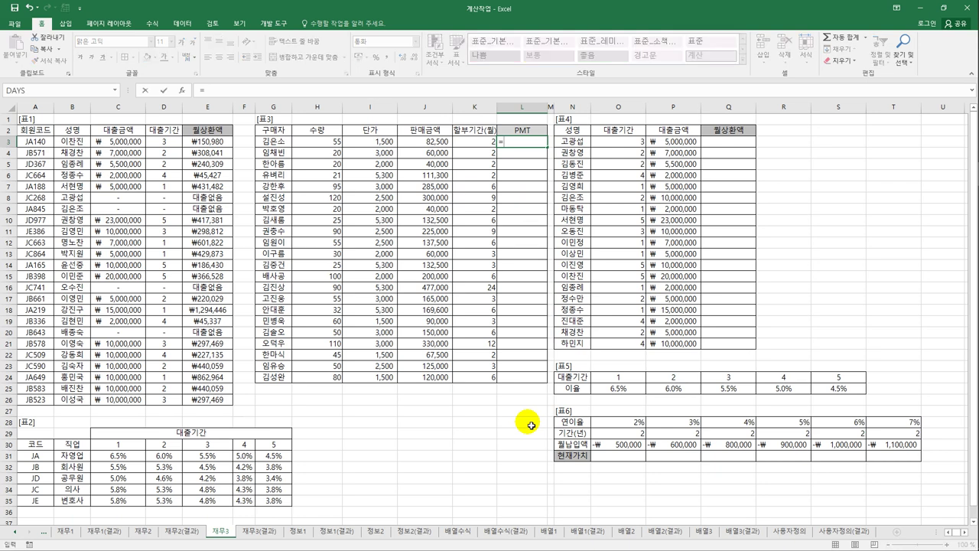
{"action": "type", "text": "p"}
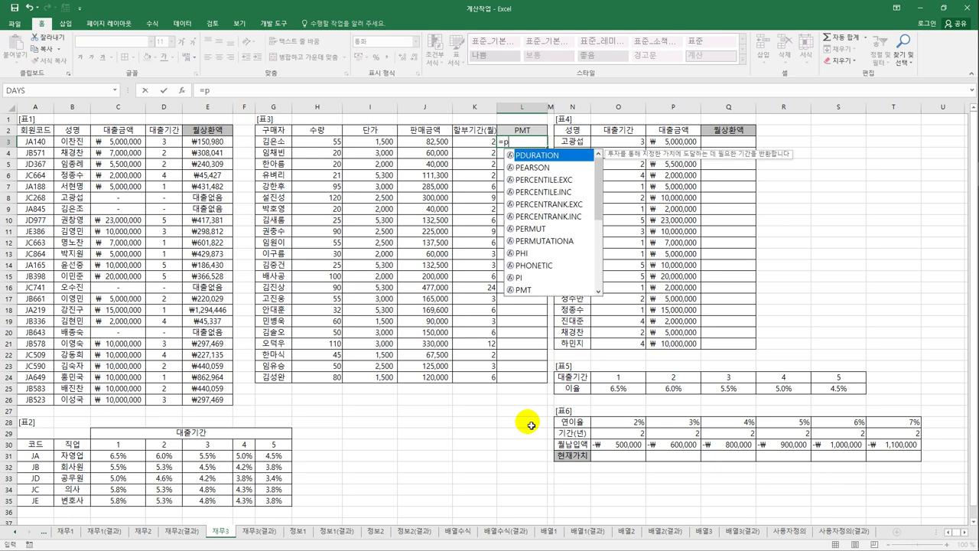
{"action": "type", "text": "m"}
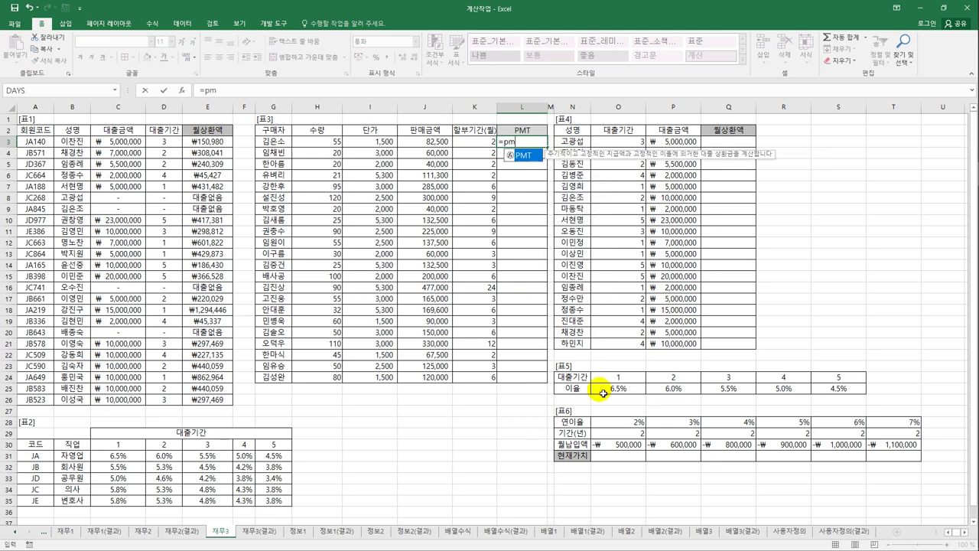
{"action": "double_click", "coordinate": [525, 159]}
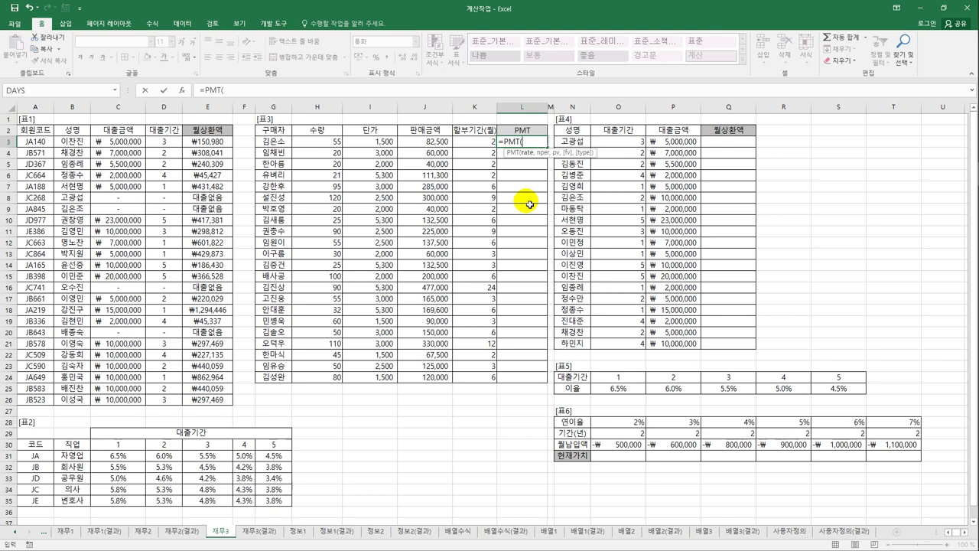
{"action": "type", "text": "3%/12,"}
Step: Complete the L3 PMT formula with K3 as the number of periods and -J3 as the present value
{"action": "left_click", "coordinate": [468, 139]}
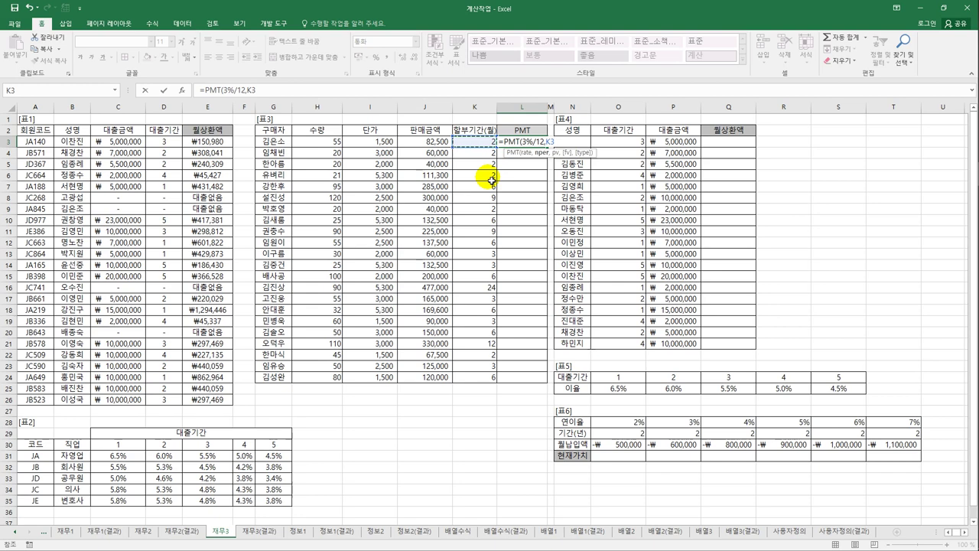
{"action": "type", "text": ","}
{"action": "type", "text": "-"}
{"action": "left_click", "coordinate": [446, 142]}
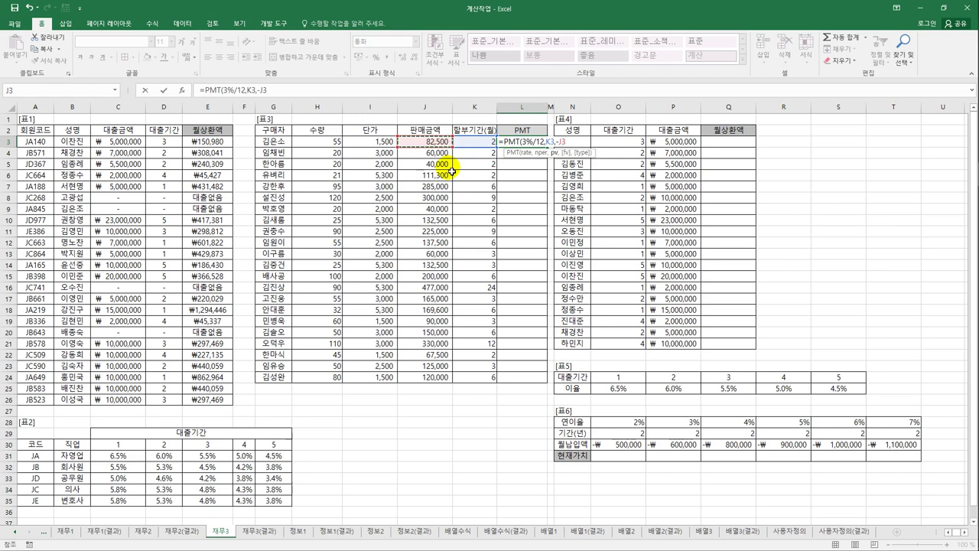
{"action": "type", "text": ")"}
{"action": "key", "text": "ctrl+Return"}
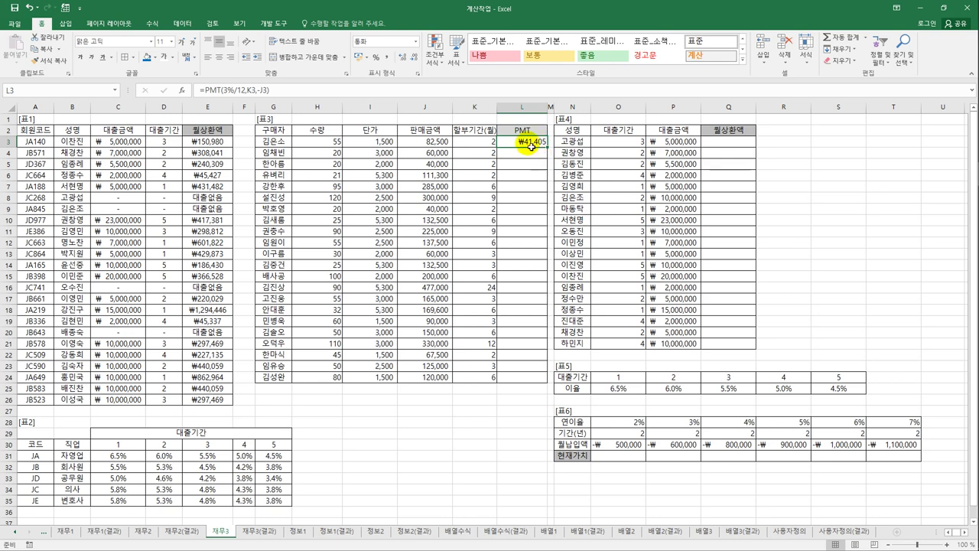
Step: Wrap the L3 formula in ROUNDDOWN with -1 as the number of digits and copy it down through L24
{"action": "left_click", "coordinate": [208, 90]}
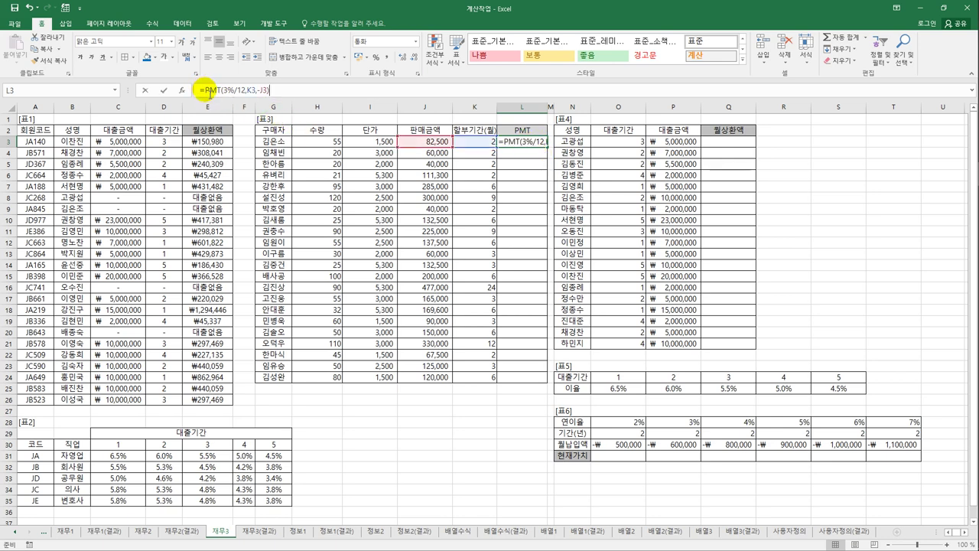
{"action": "type", "text": "roun"}
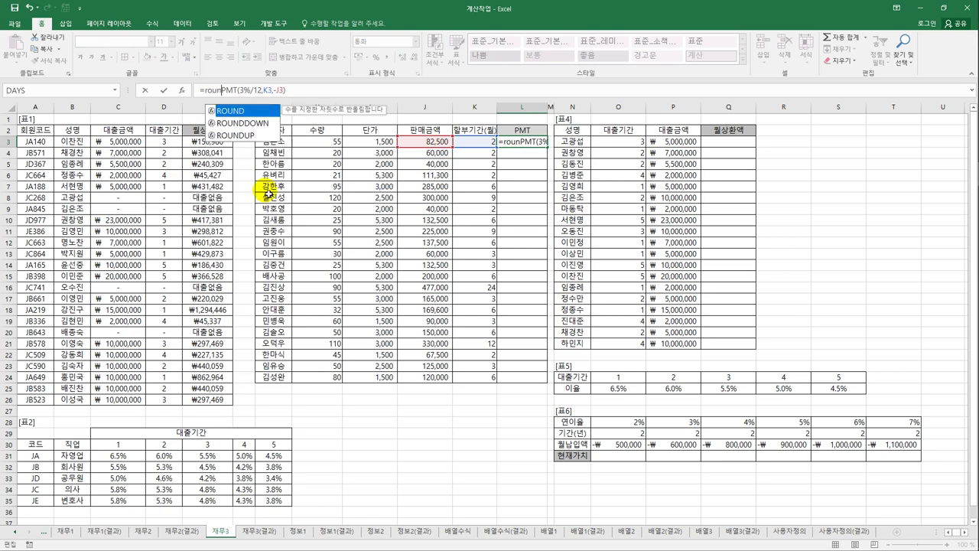
{"action": "key", "text": "Down"}
{"action": "key", "text": "Tab"}
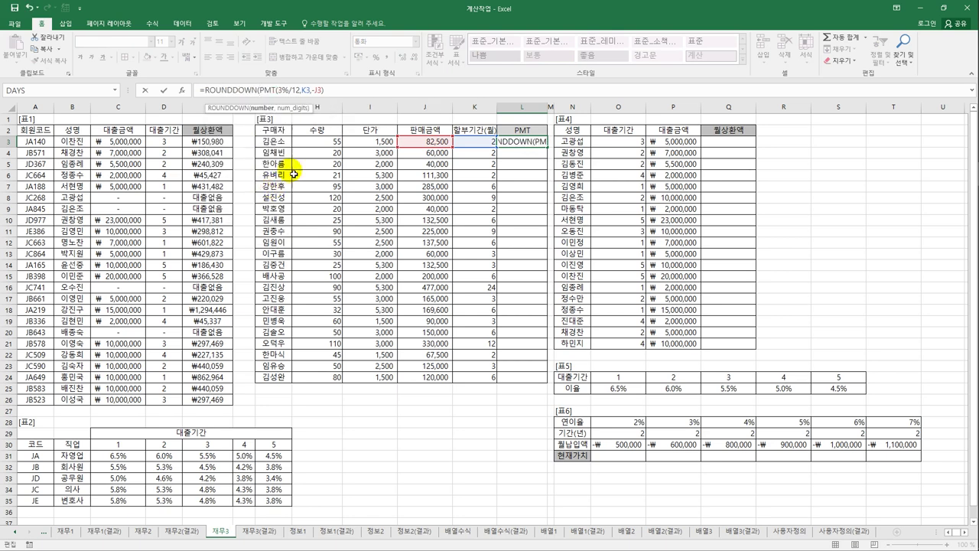
{"action": "left_click", "coordinate": [331, 94]}
{"action": "type", "text": ","}
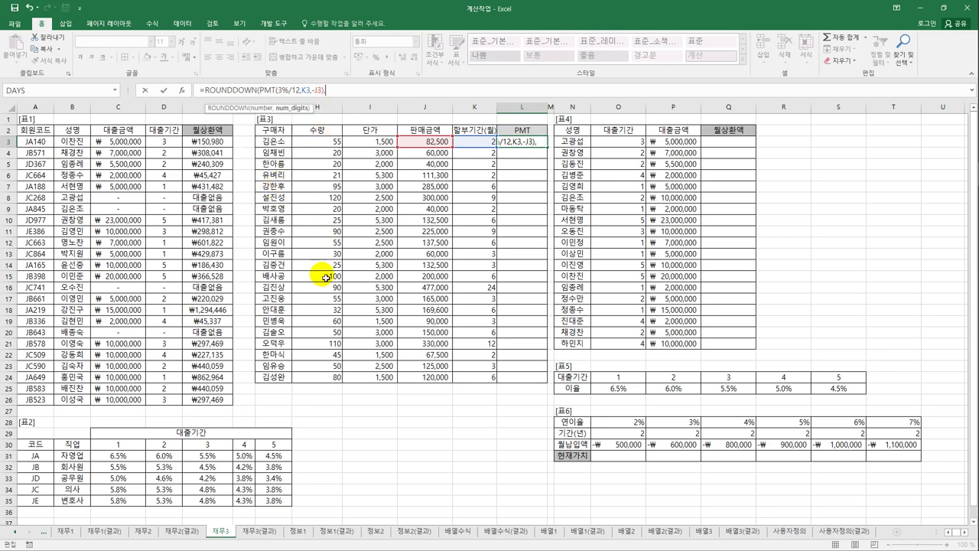
{"action": "type", "text": "-1)"}
{"action": "key", "text": "ctrl+Return"}
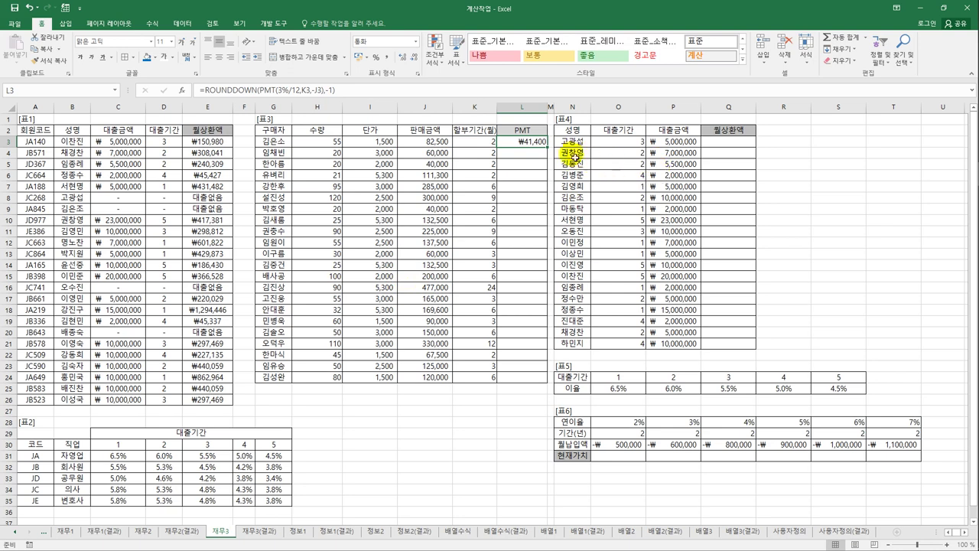
{"action": "left_click_drag", "start_coordinate": [548, 147], "coordinate": [540, 384]}
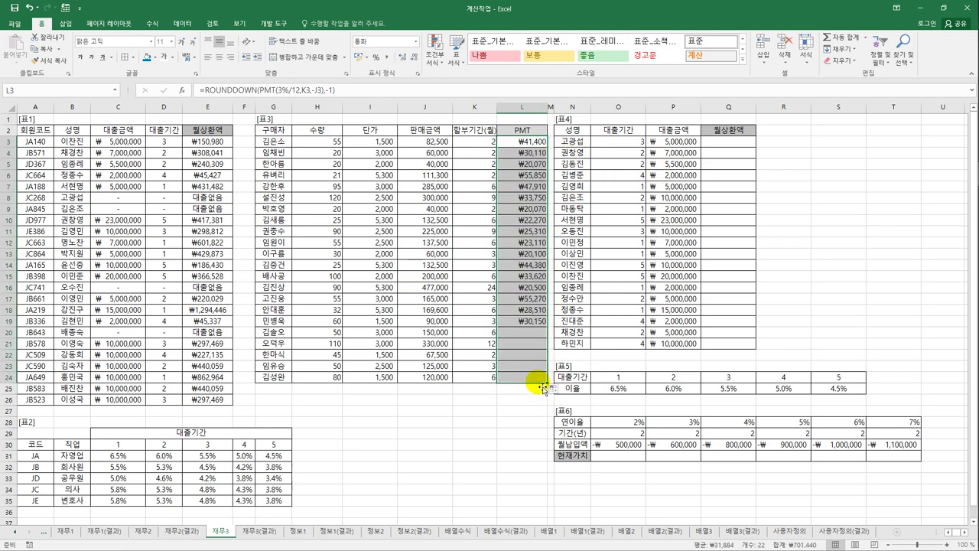
{"action": "left_click", "coordinate": [535, 381]}
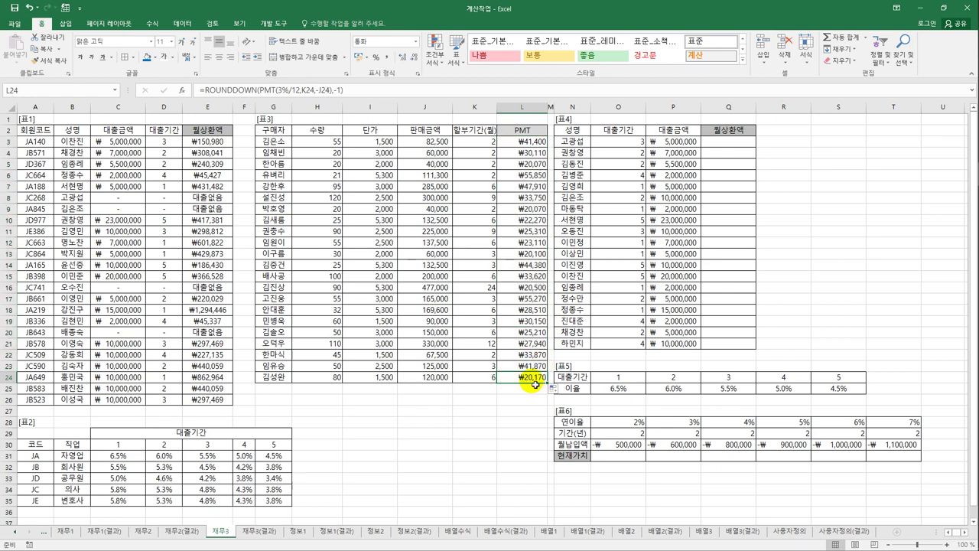
Step: Examine the existing payment formula in E3, 표4's loan period and amount cells, and the interest rates in 표5
{"action": "left_click", "coordinate": [731, 145]}
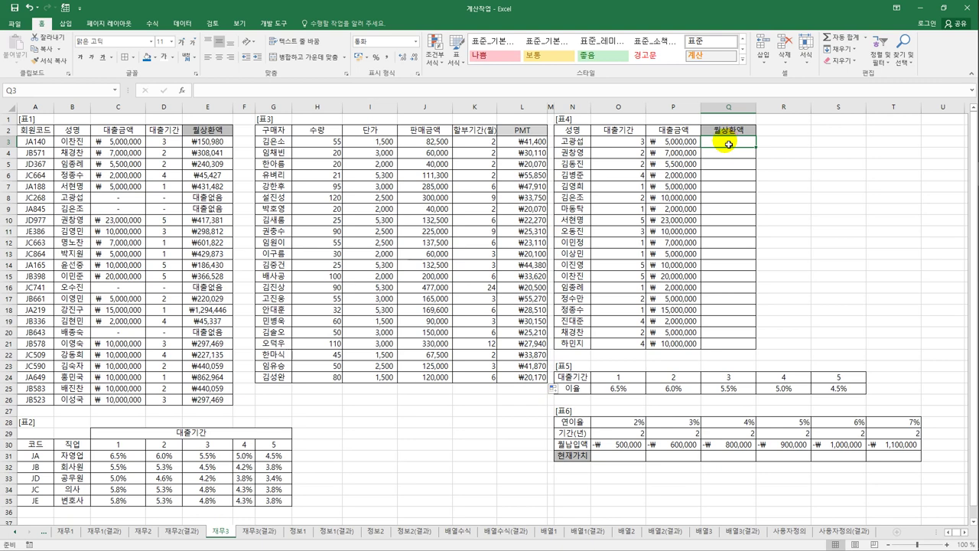
{"action": "left_click", "coordinate": [224, 141]}
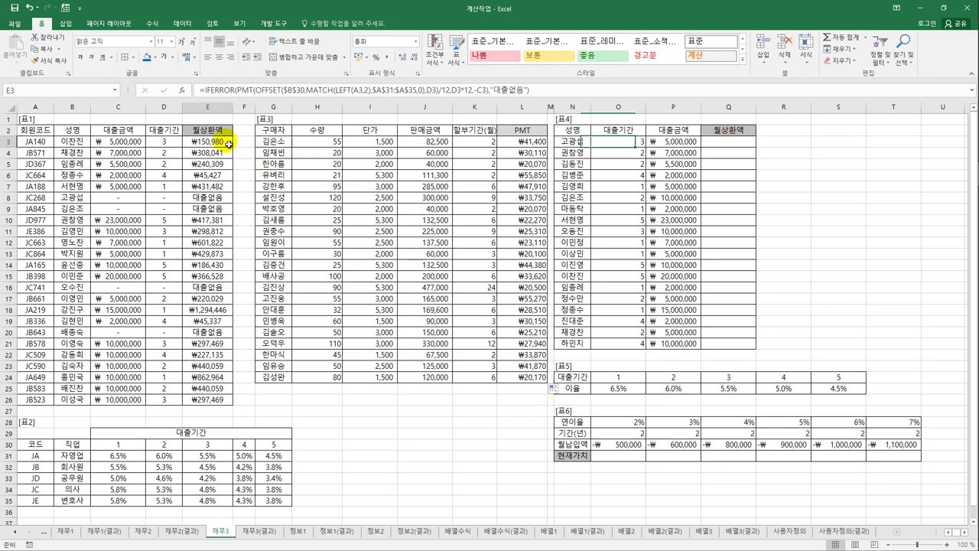
{"action": "left_click", "coordinate": [525, 142]}
{"action": "left_click", "coordinate": [732, 145]}
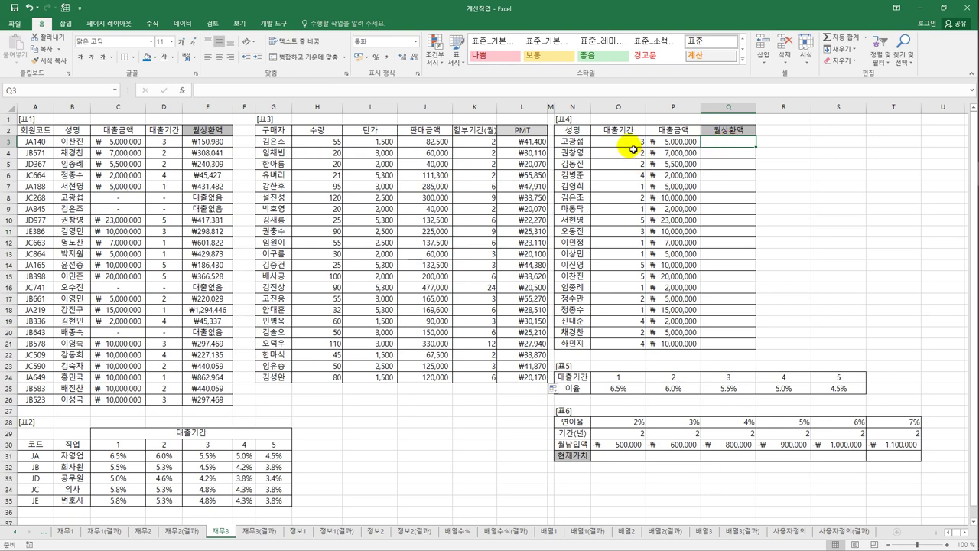
{"action": "left_click", "coordinate": [670, 145]}
{"action": "left_click", "coordinate": [638, 144]}
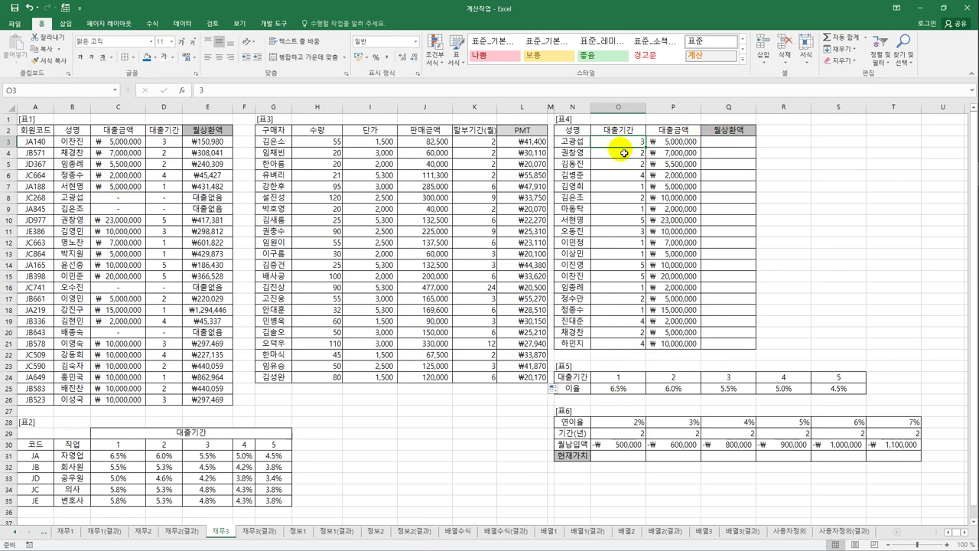
{"action": "left_click_drag", "start_coordinate": [618, 388], "coordinate": [825, 392]}
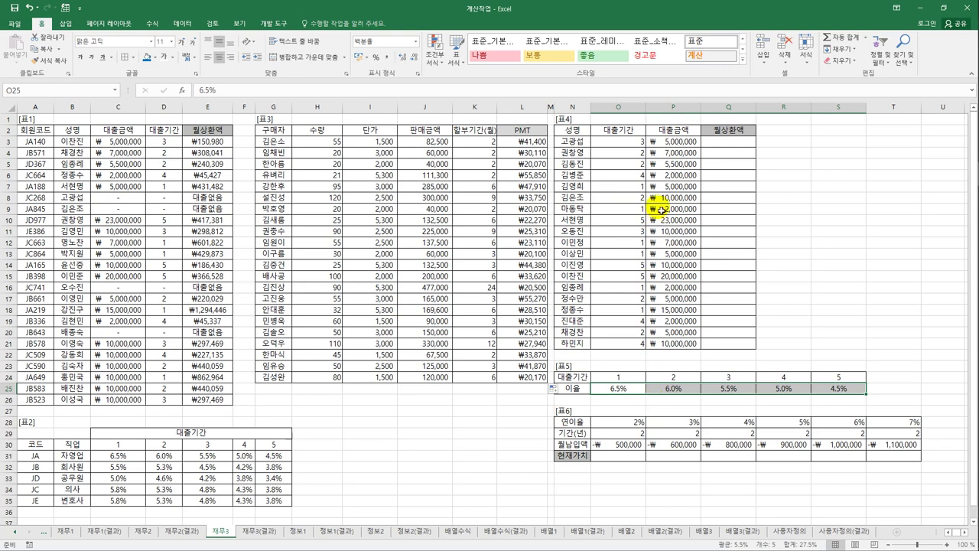
Step: Start a PMT formula in Q3 of 표4 with HLOOKUP(O3,$O$24:$S$25,2)/12 as the monthly rate
{"action": "left_click", "coordinate": [734, 143]}
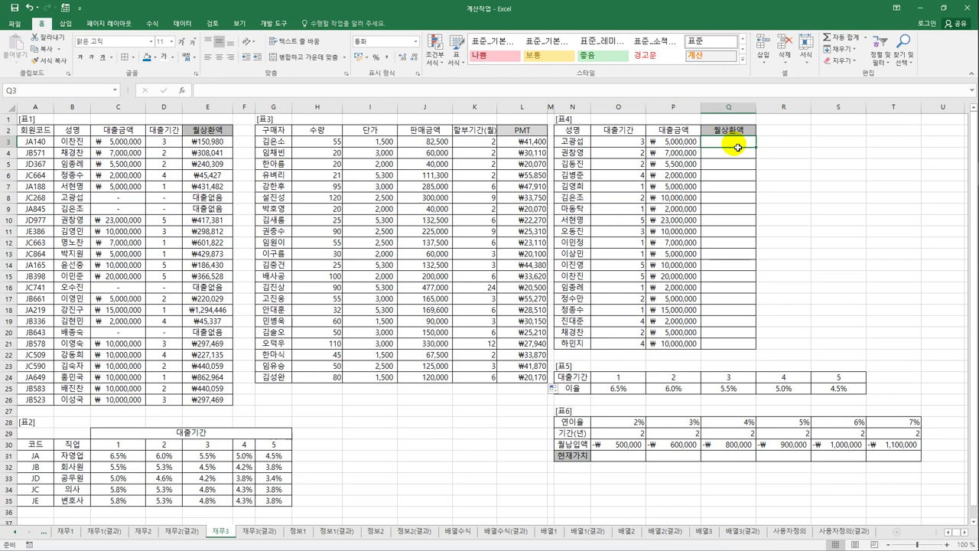
{"action": "type", "text": "=p"}
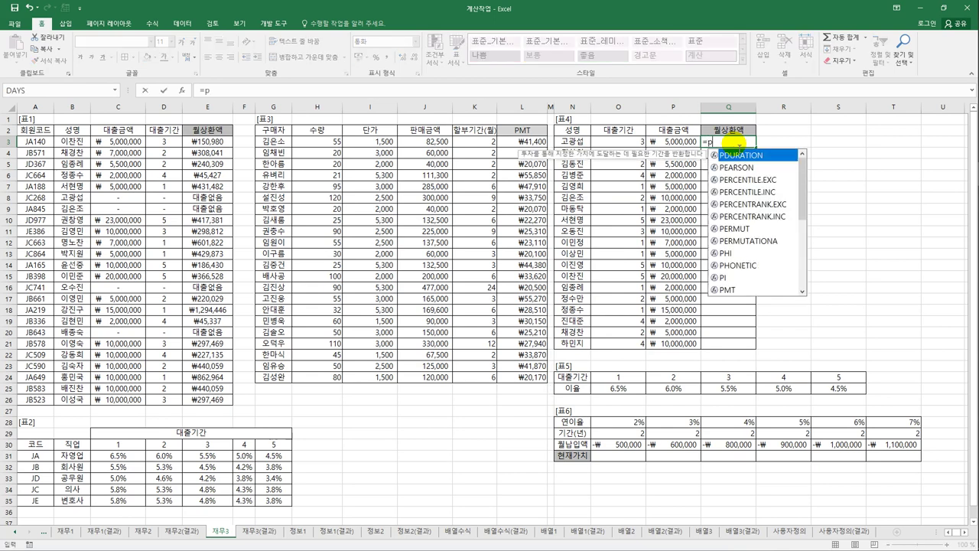
{"action": "type", "text": "mt("}
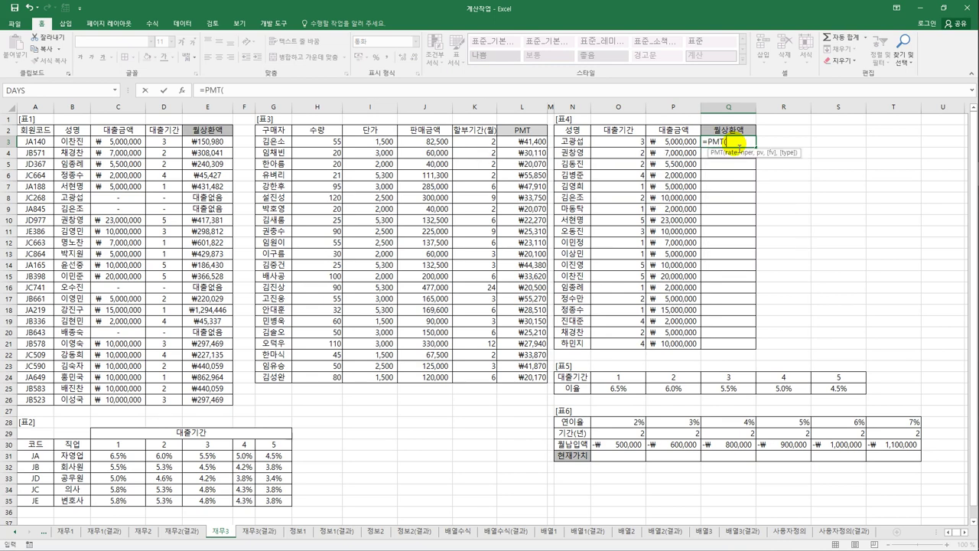
{"action": "type", "text": "hlookup("}
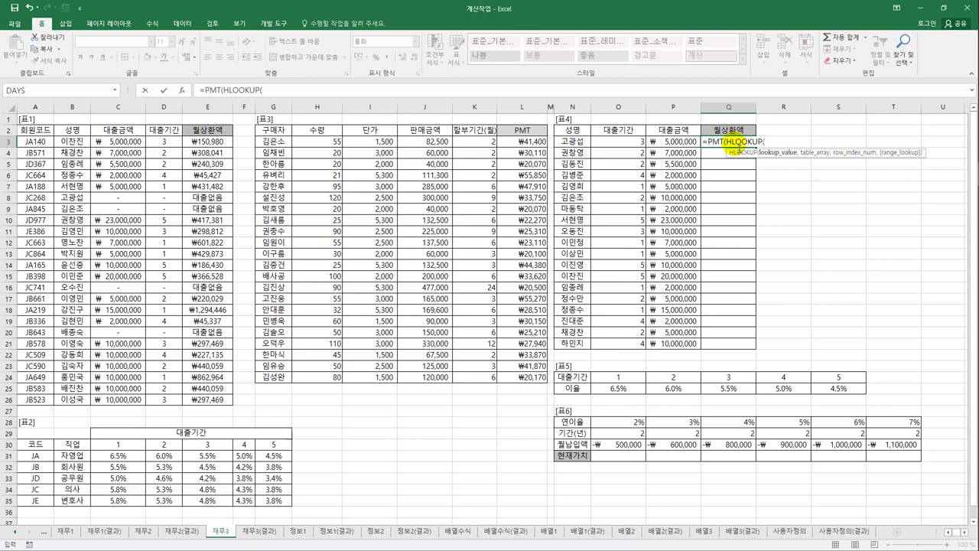
{"action": "left_click", "coordinate": [635, 144]}
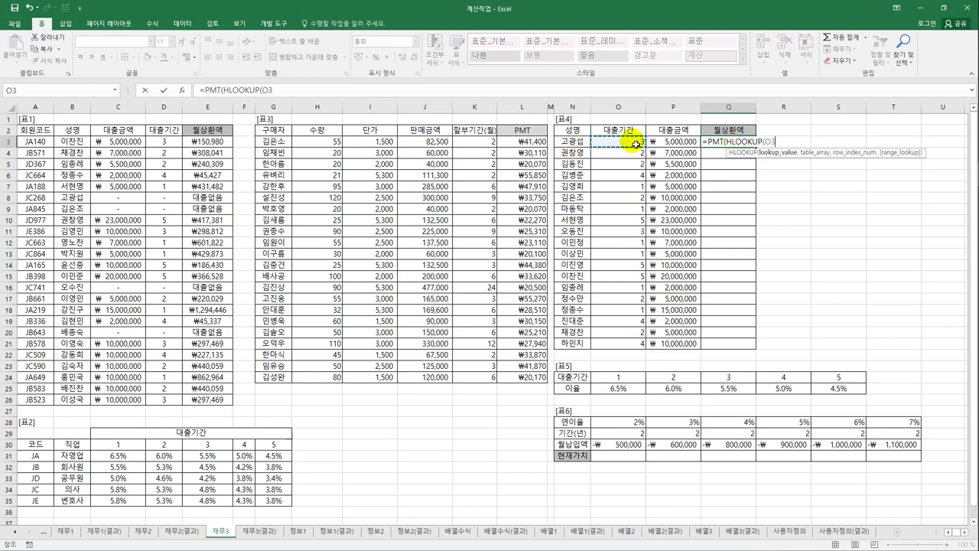
{"action": "type", "text": ","}
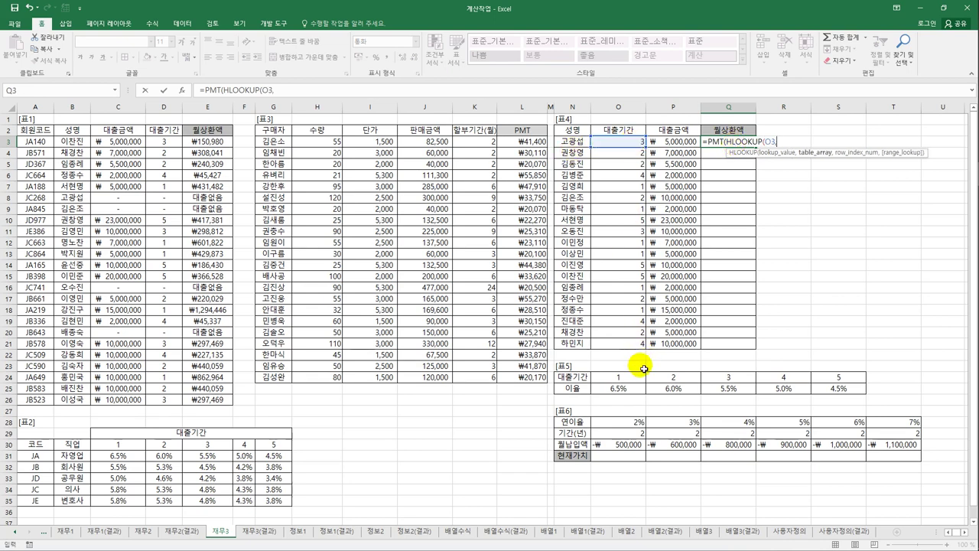
{"action": "left_click_drag", "start_coordinate": [629, 380], "coordinate": [841, 390]}
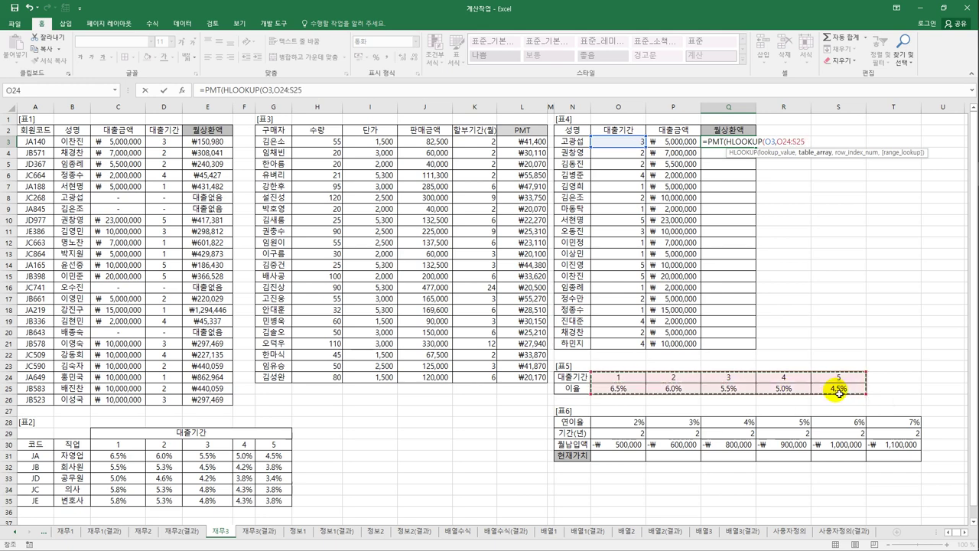
{"action": "key", "text": "F4"}
{"action": "type", "text": ",2"}
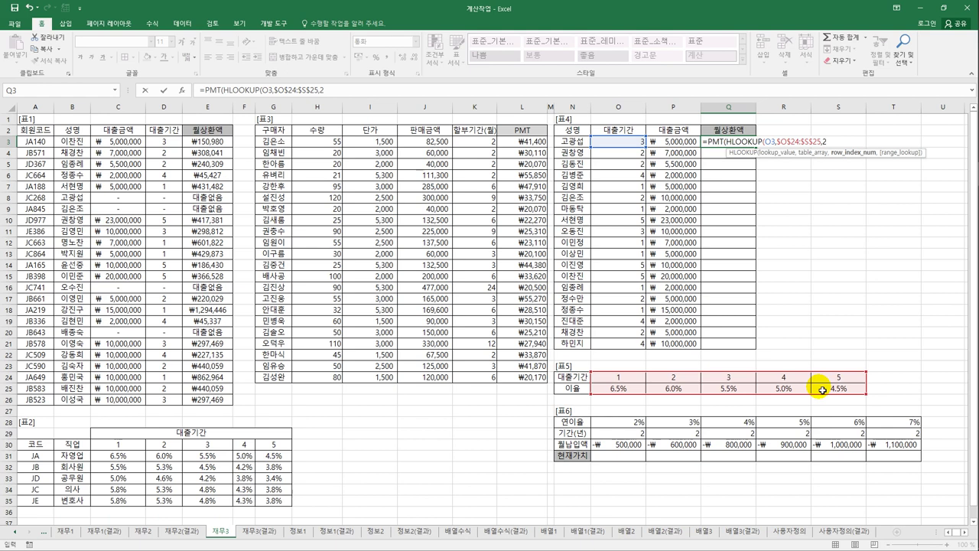
{"action": "type", "text": ")"}
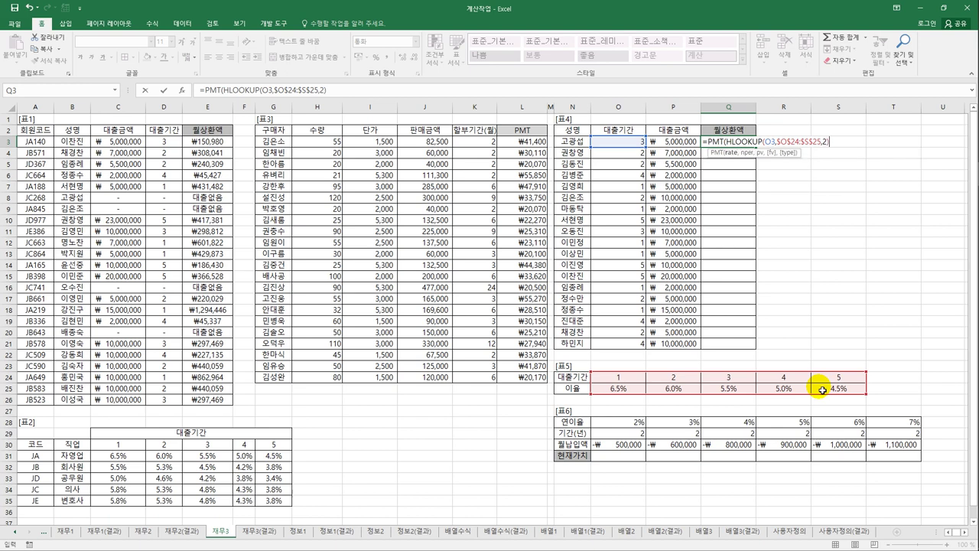
{"action": "type", "text": "/12,"}
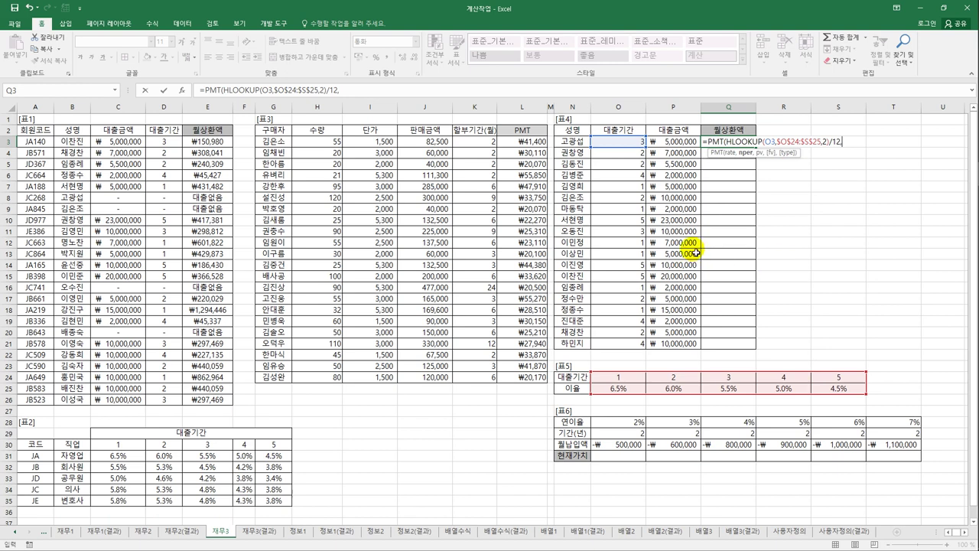
Step: Complete the Q3 PMT formula with O3*12 periods and -P3 as present value, and copy it down through Q21
{"action": "left_click", "coordinate": [616, 146]}
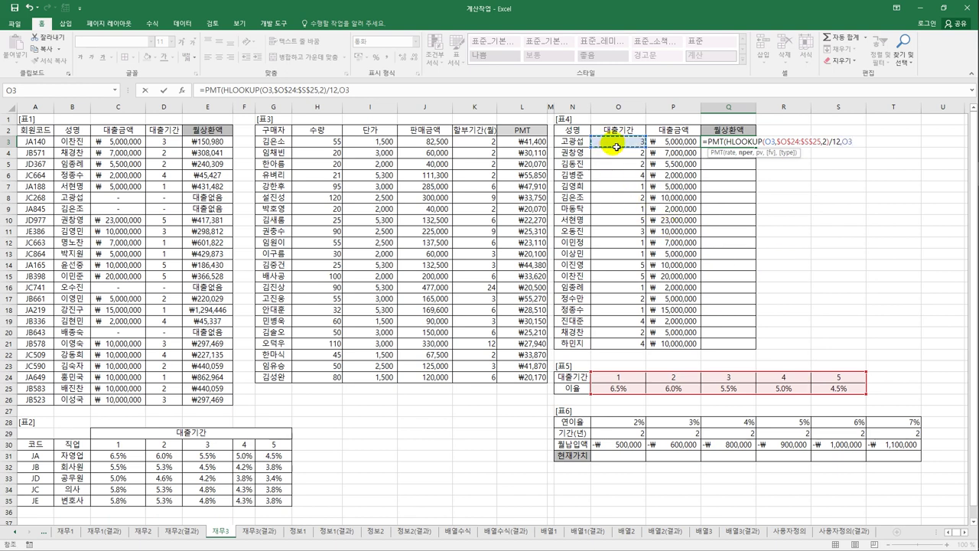
{"action": "type", "text": "*12,"}
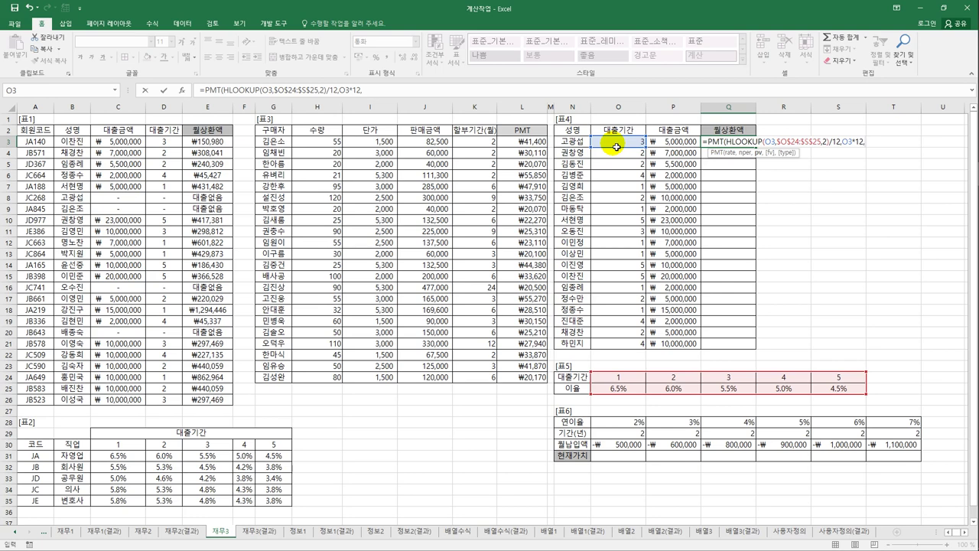
{"action": "type", "text": "-"}
{"action": "left_click", "coordinate": [680, 142]}
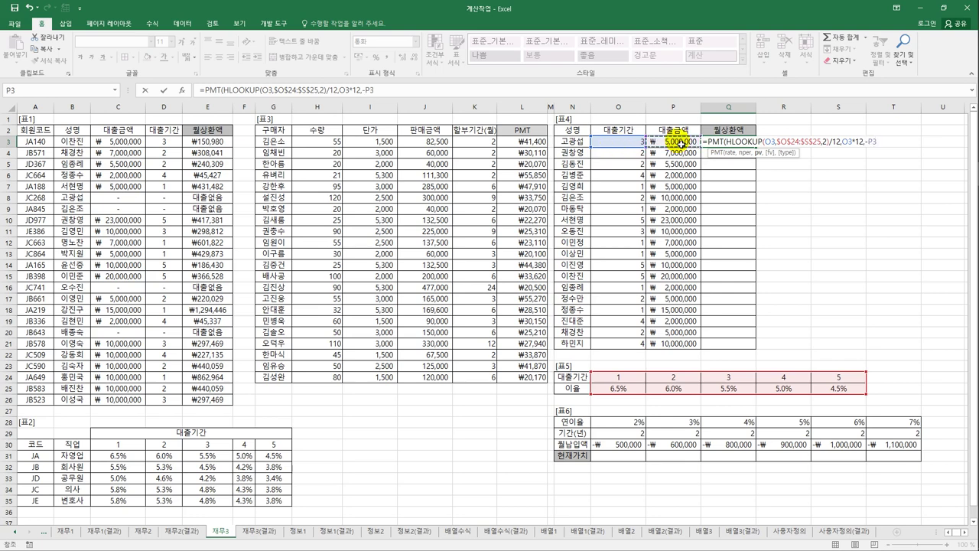
{"action": "key", "text": "Return"}
{"action": "left_click", "coordinate": [738, 142]}
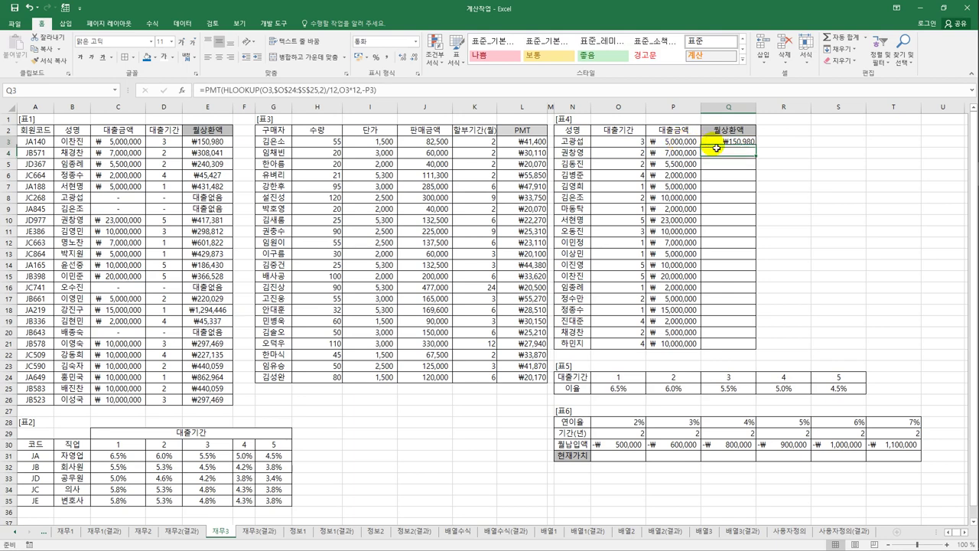
{"action": "left_click_drag", "start_coordinate": [755, 147], "coordinate": [745, 349]}
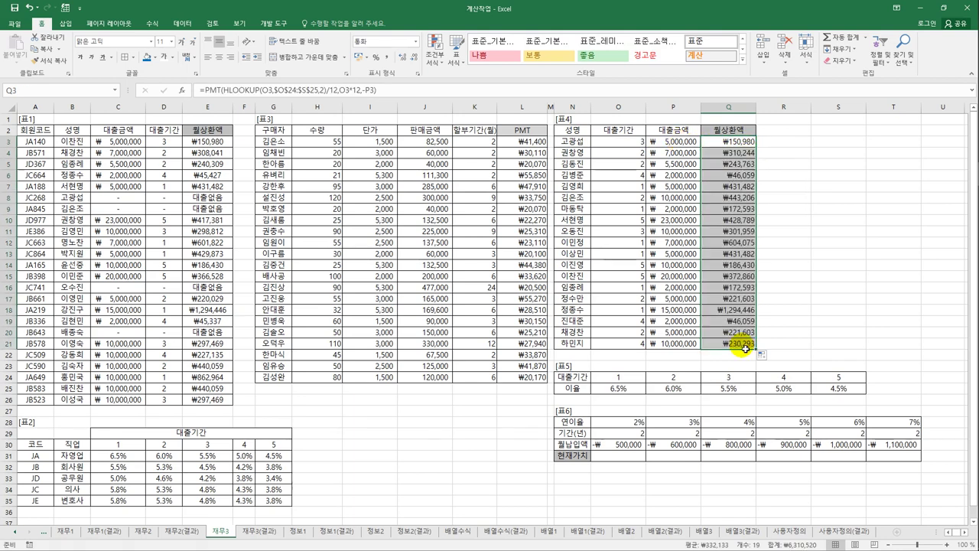
Step: Start a PV formula in O31 of 표6 with O28/12 as the monthly rate
{"action": "left_click", "coordinate": [633, 458]}
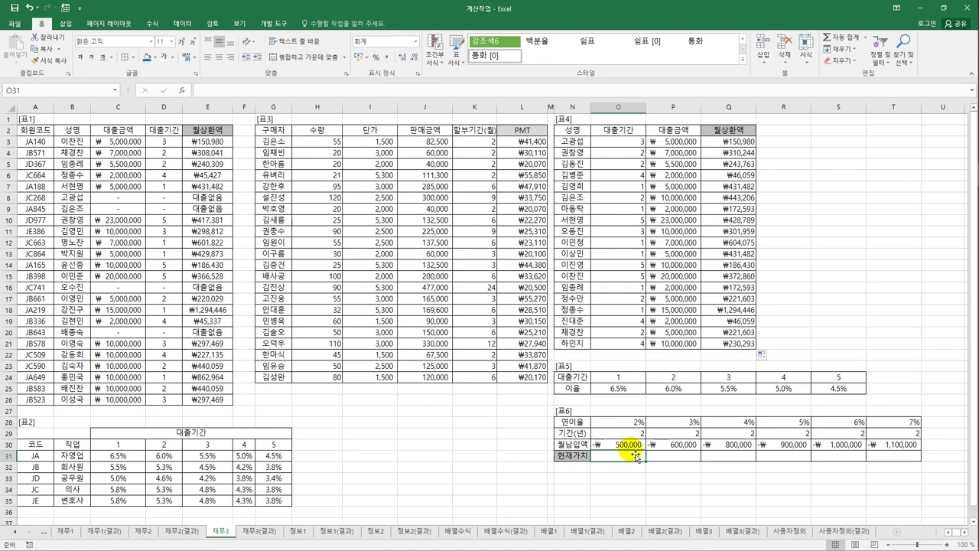
{"action": "type", "text": "="}
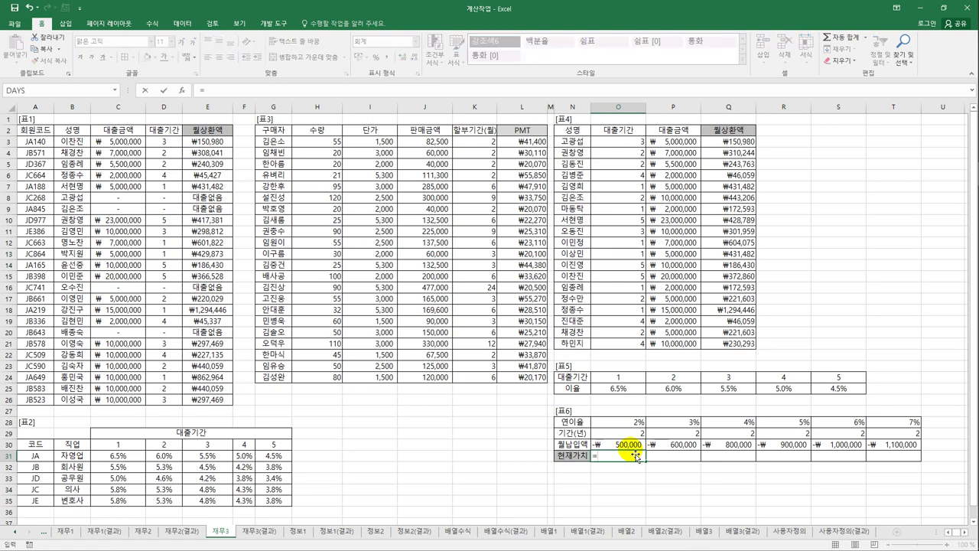
{"action": "type", "text": "pv"}
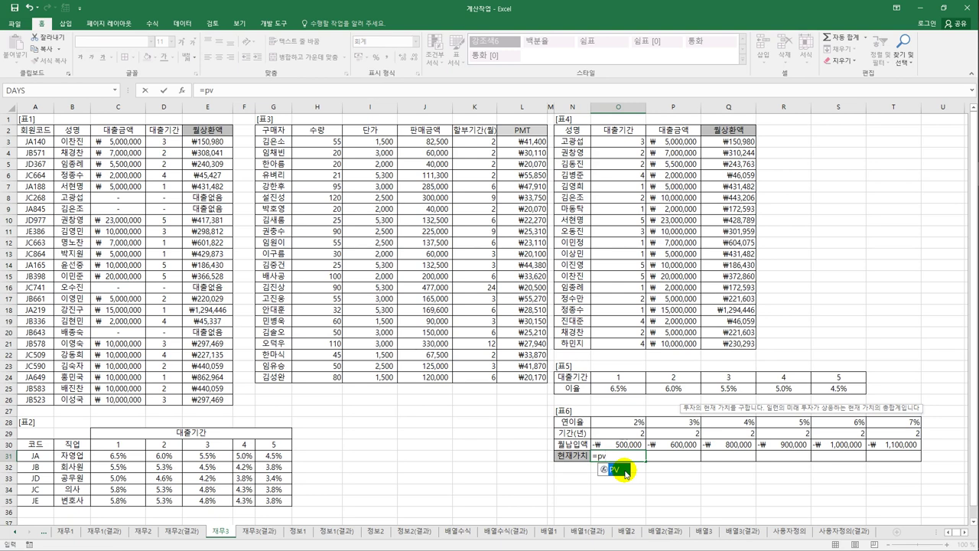
{"action": "double_click", "coordinate": [622, 470]}
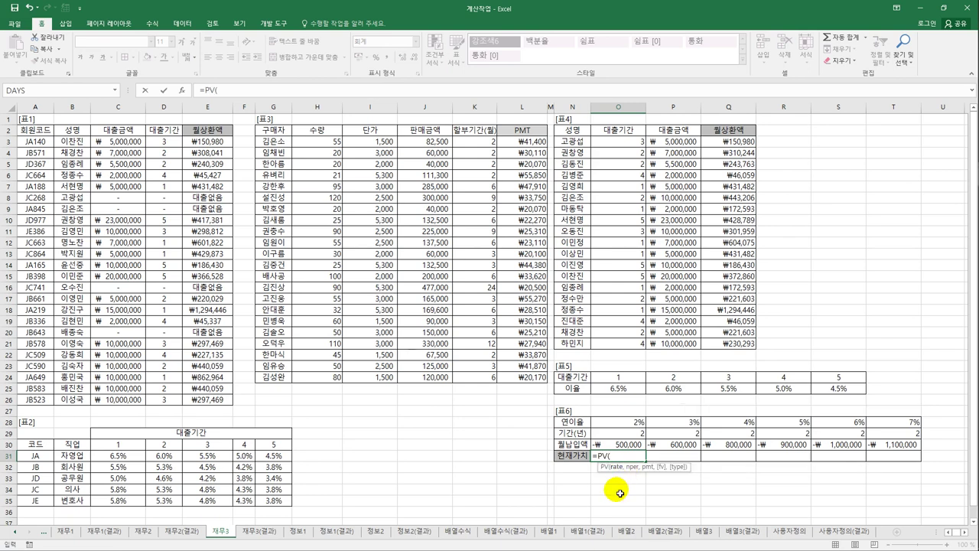
{"action": "left_click", "coordinate": [623, 426]}
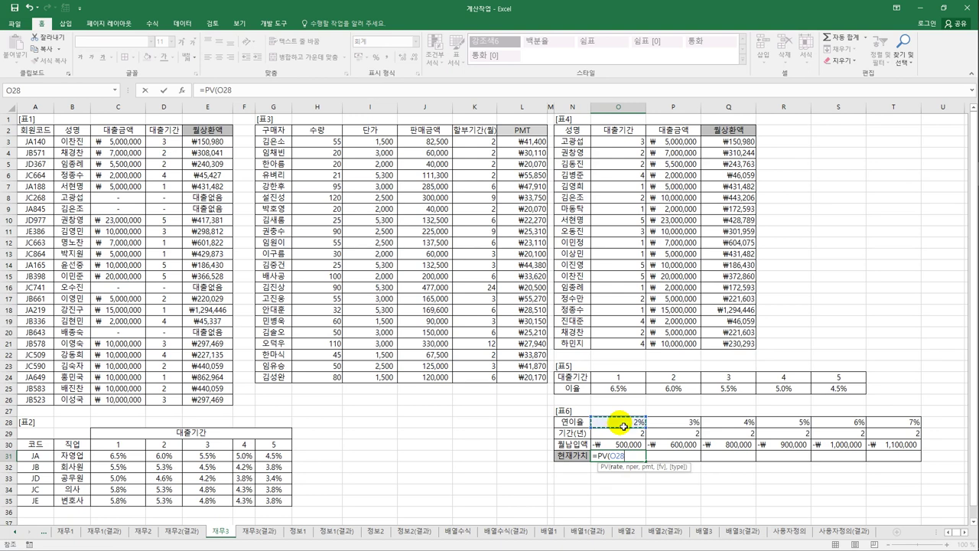
{"action": "type", "text": "/"}
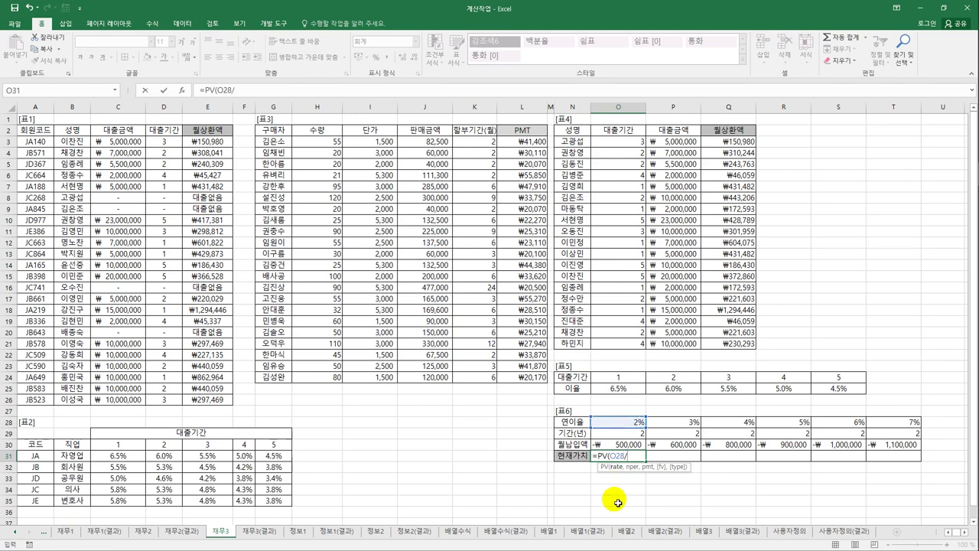
{"action": "type", "text": "12,"}
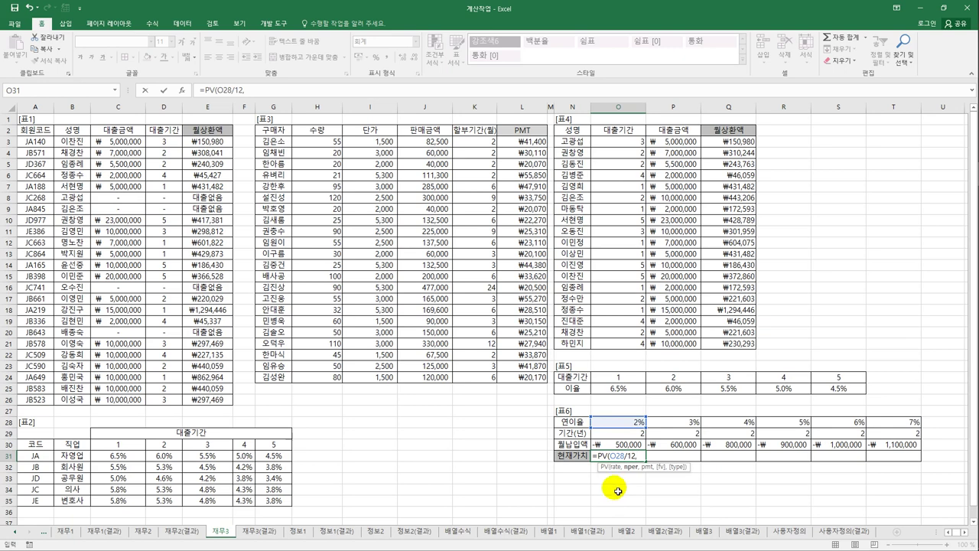
Step: Complete the O31 PV formula with O29*12 as the number of periods and O30 as the payment
{"action": "left_click", "coordinate": [618, 432]}
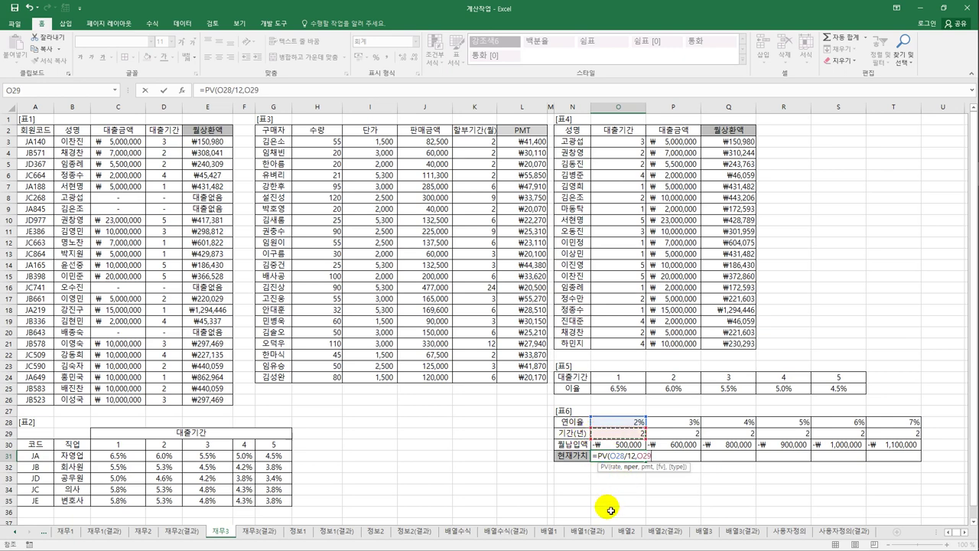
{"action": "type", "text": "*12,"}
{"action": "left_click", "coordinate": [625, 445]}
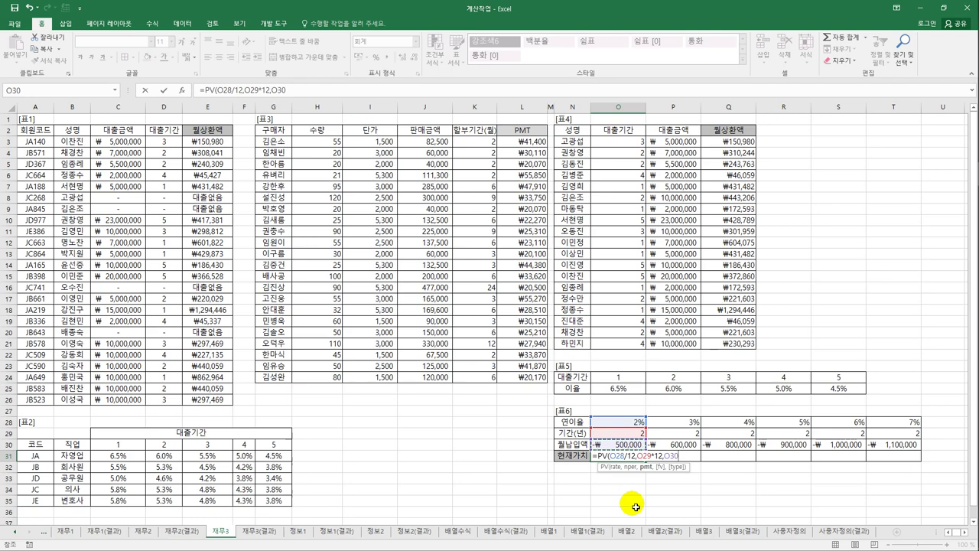
{"action": "type", "text": ")"}
{"action": "key", "text": "Return"}
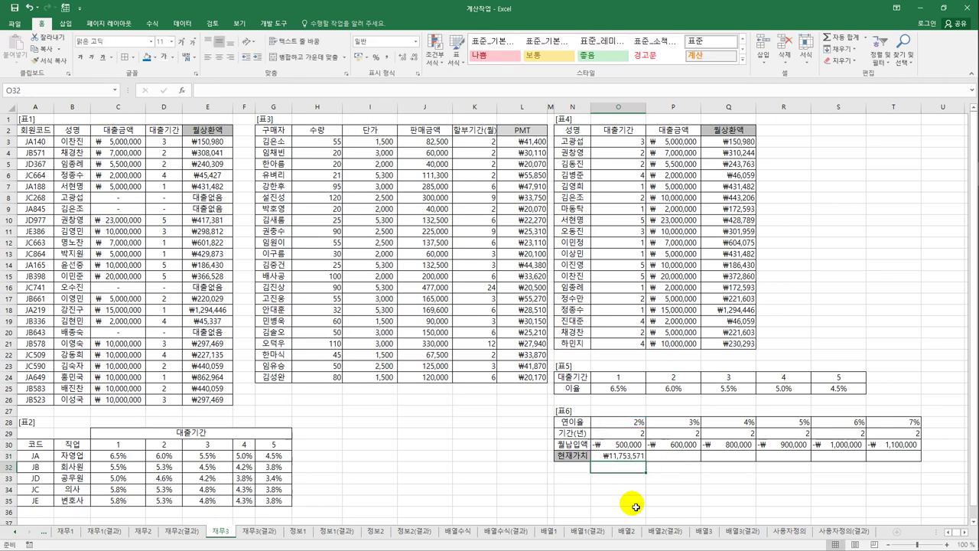
Step: Wrap the PV formula in O31 in an IF function testing whether the present value is >=20000000
{"action": "key", "text": "Up"}
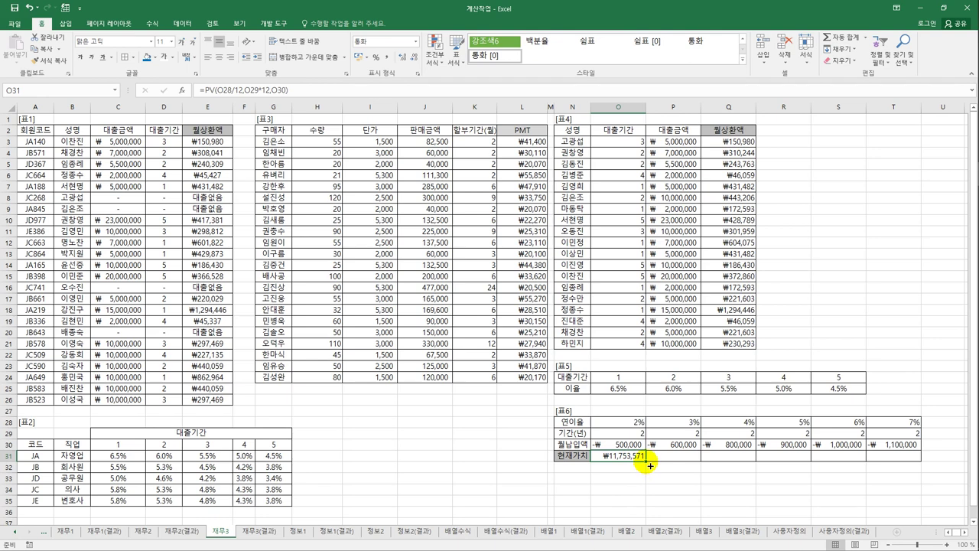
{"action": "left_click", "coordinate": [208, 91]}
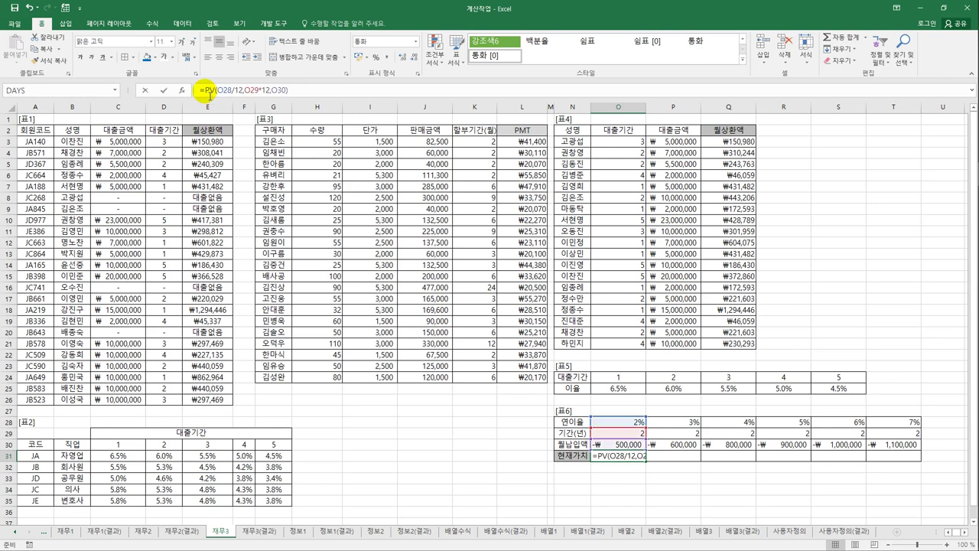
{"action": "type", "text": "if"}
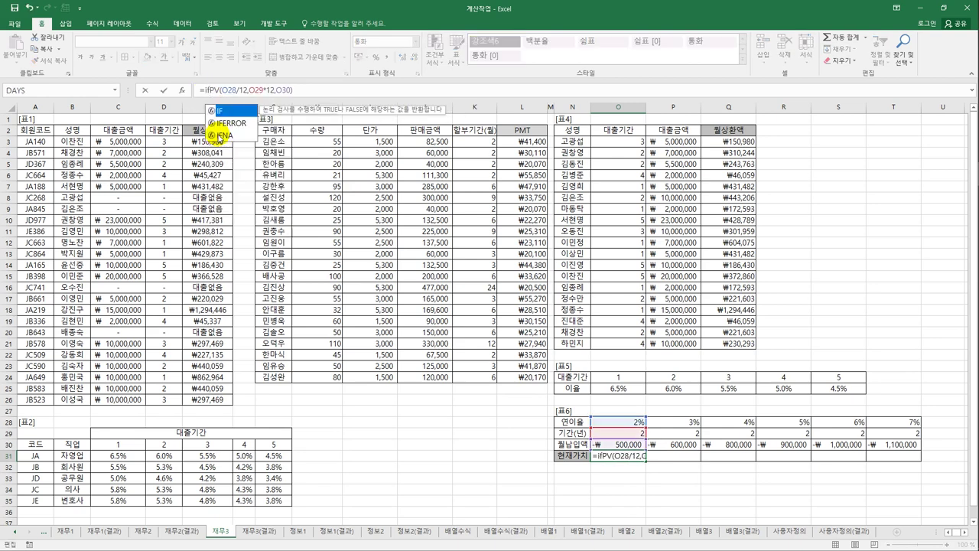
{"action": "type", "text": "("}
{"action": "left_click", "coordinate": [312, 93]}
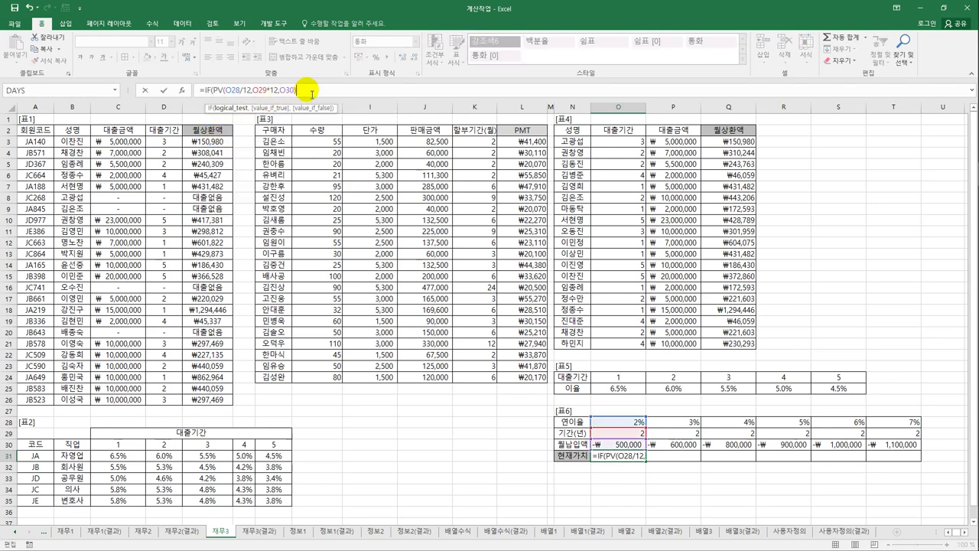
{"action": "type", "text": ">=20000000"}
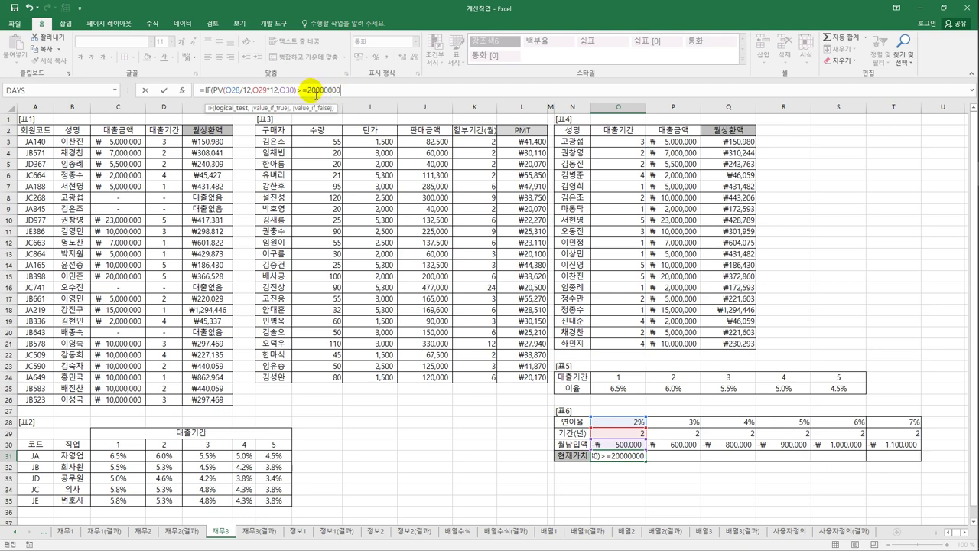
Step: Add "한도초과" as the value-if-true argument of the IF formula in O31
{"action": "type", "text": ","}
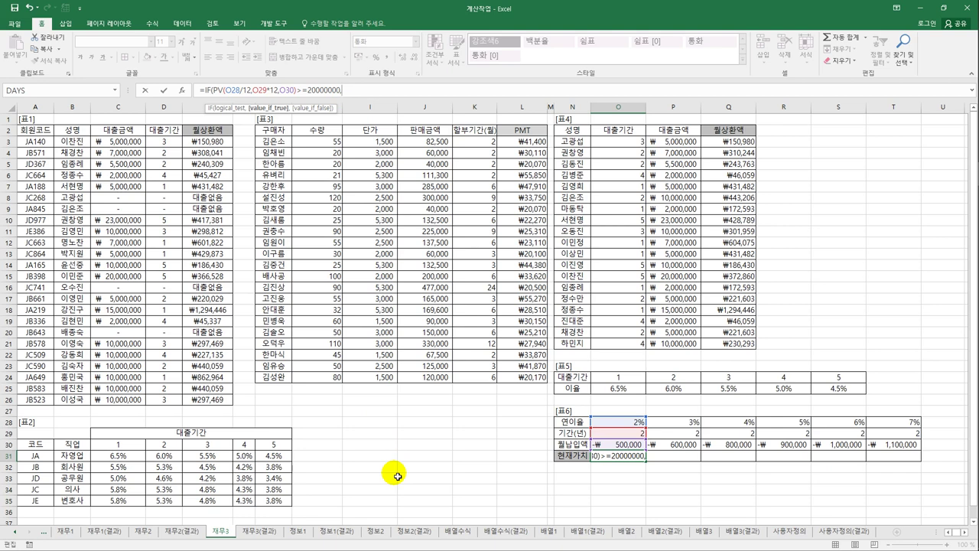
{"action": "type", "text": "\"한도초과"}
{"action": "key", "text": "Hangul"}
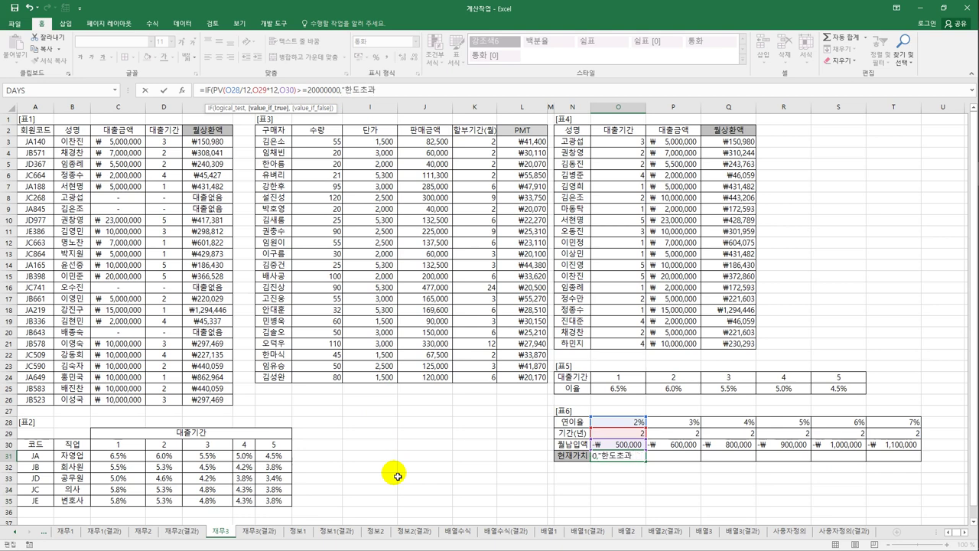
{"action": "type", "text": "\","}
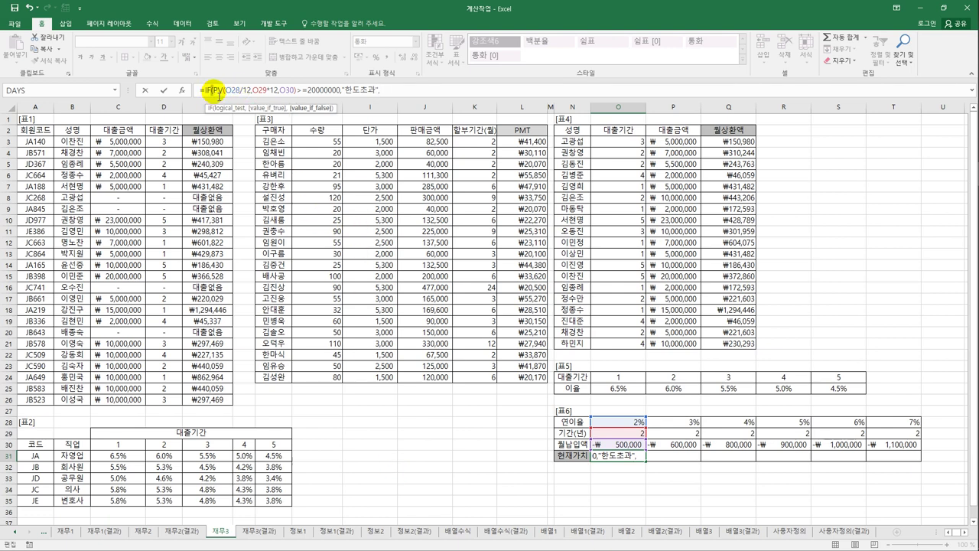
Step: Copy the PV(O28/12,O29*12,O30) expression from the IF test into the value-if-false argument
{"action": "left_click", "coordinate": [215, 90]}
{"action": "left_click_drag", "start_coordinate": [214, 90], "coordinate": [299, 92]}
{"action": "key", "text": "ctrl+c"}
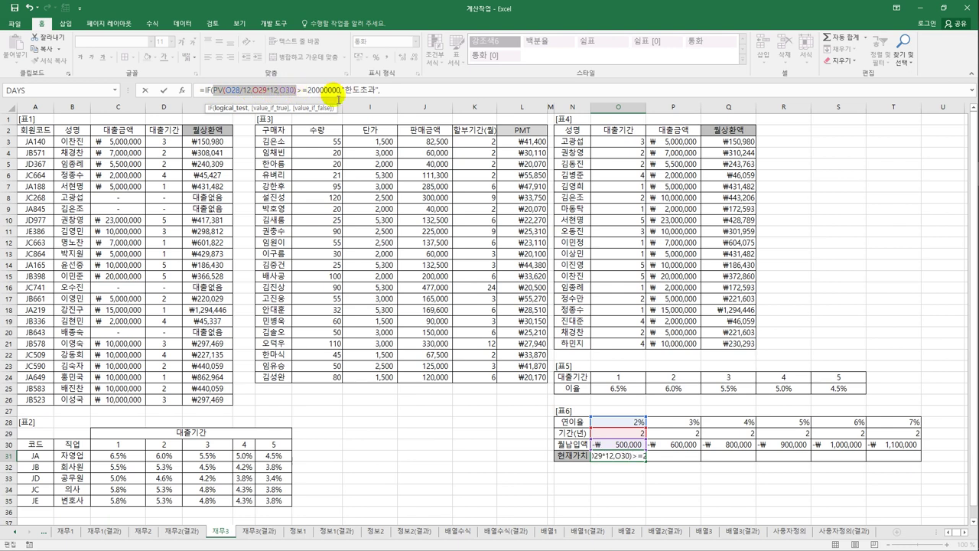
{"action": "left_click", "coordinate": [427, 91]}
{"action": "key", "text": "ctrl+v"}
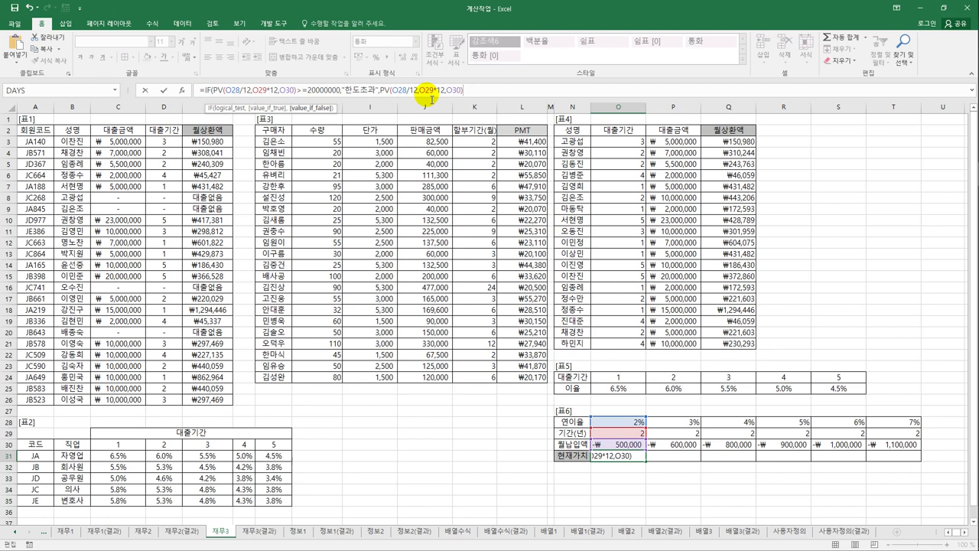
Step: Wrap the value-if-false PV in ROUND with -3 digits, complete the O31 formula, and copy it across through T31
{"action": "left_click", "coordinate": [381, 91]}
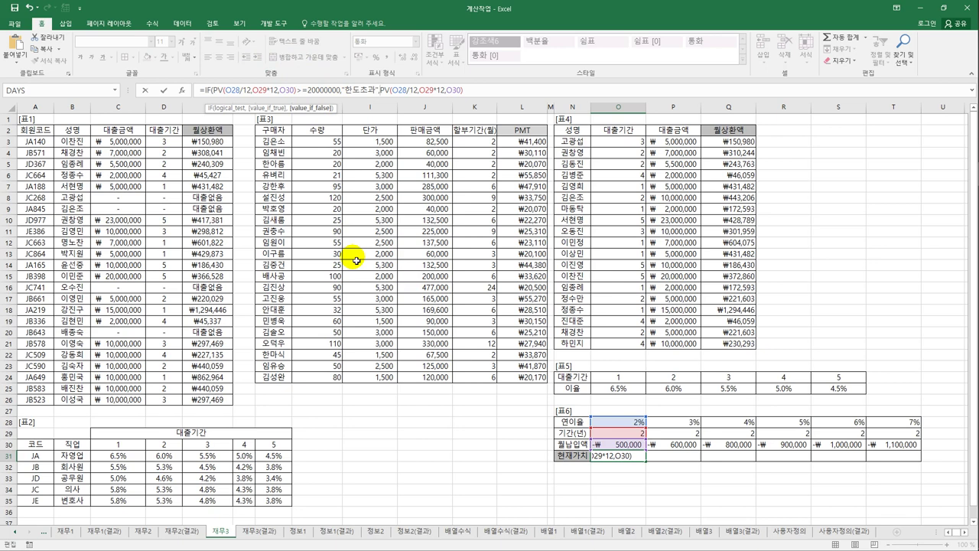
{"action": "type", "text": "r"}
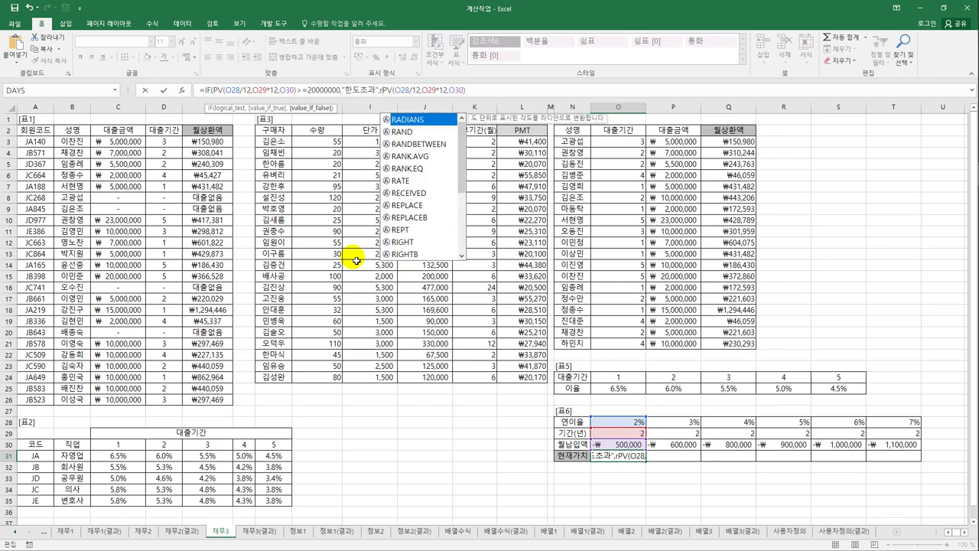
{"action": "type", "text": "ound("}
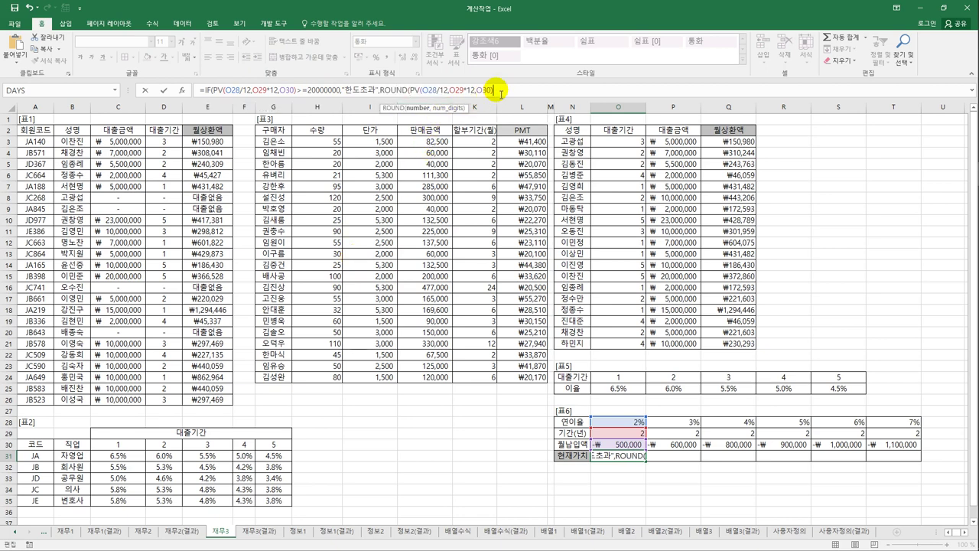
{"action": "type", "text": ","}
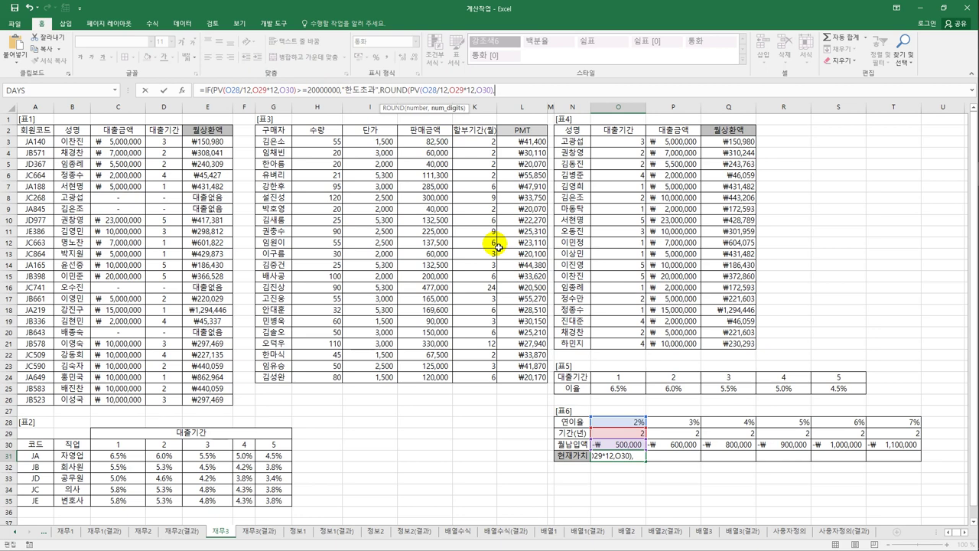
{"action": "type", "text": "-3"}
{"action": "type", "text": "))"}
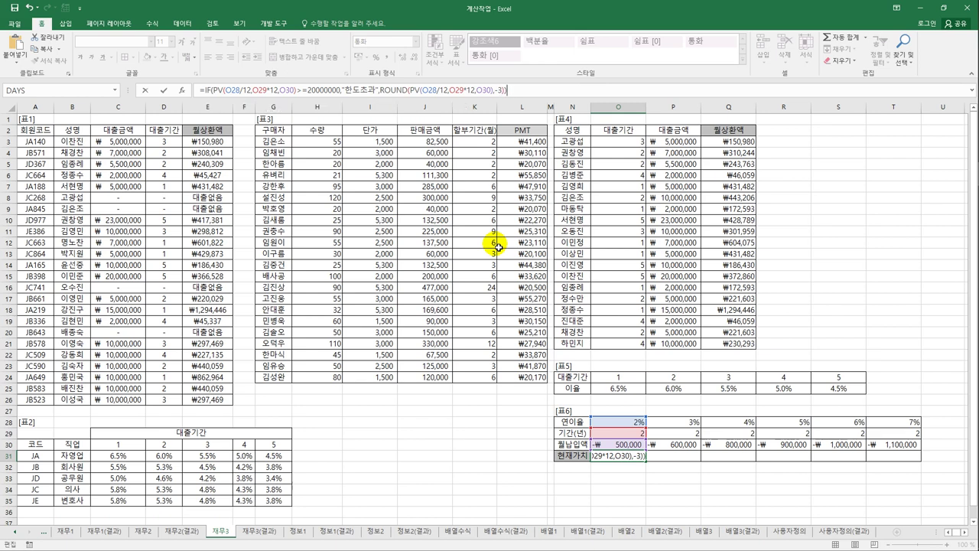
{"action": "key", "text": "Return"}
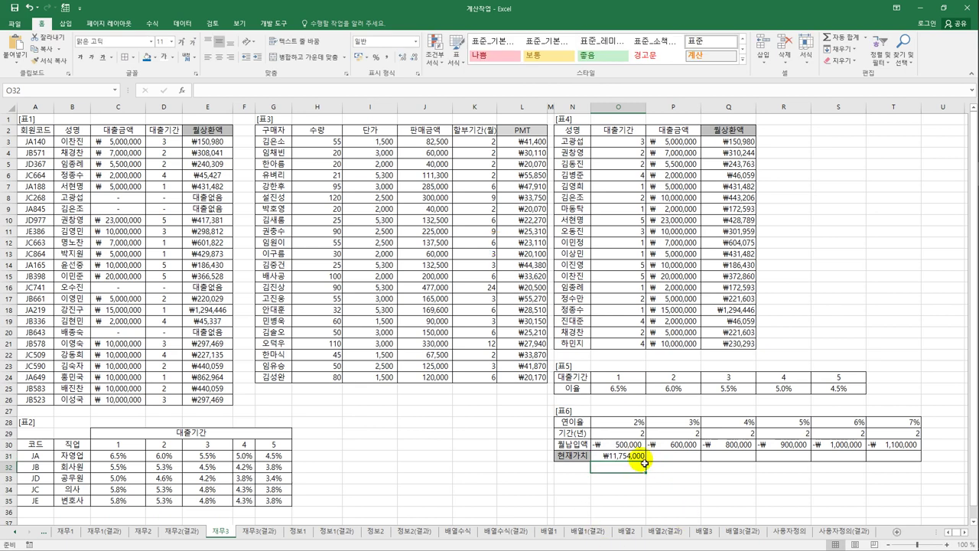
{"action": "left_click", "coordinate": [642, 457]}
{"action": "left_click_drag", "start_coordinate": [646, 461], "coordinate": [912, 466]}
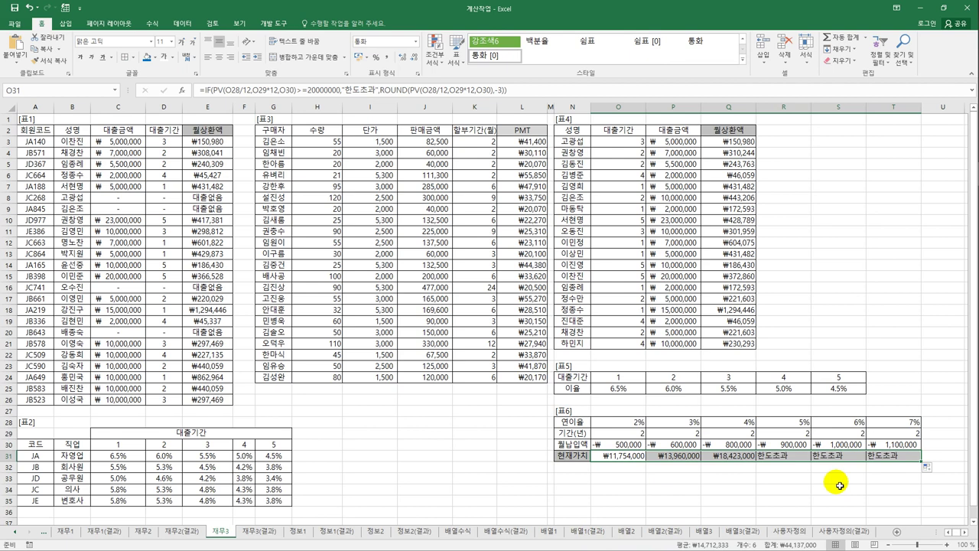
Step: Compare the 표6 present values with the 재무3(결과) sheet and review the formulas in 표3, 표4 and 표6 on 재무3
{"action": "left_click", "coordinate": [889, 455]}
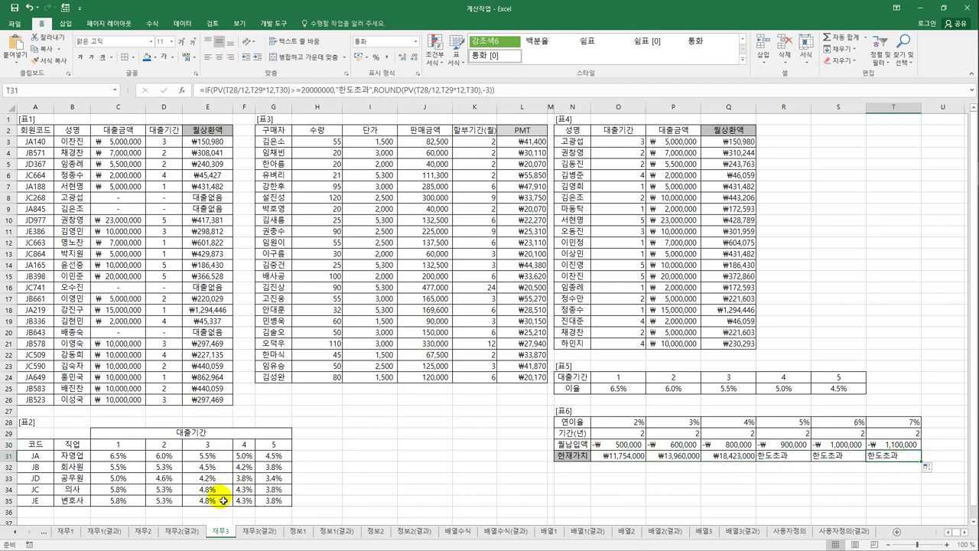
{"action": "left_click", "coordinate": [249, 539]}
{"action": "left_click", "coordinate": [249, 539]}
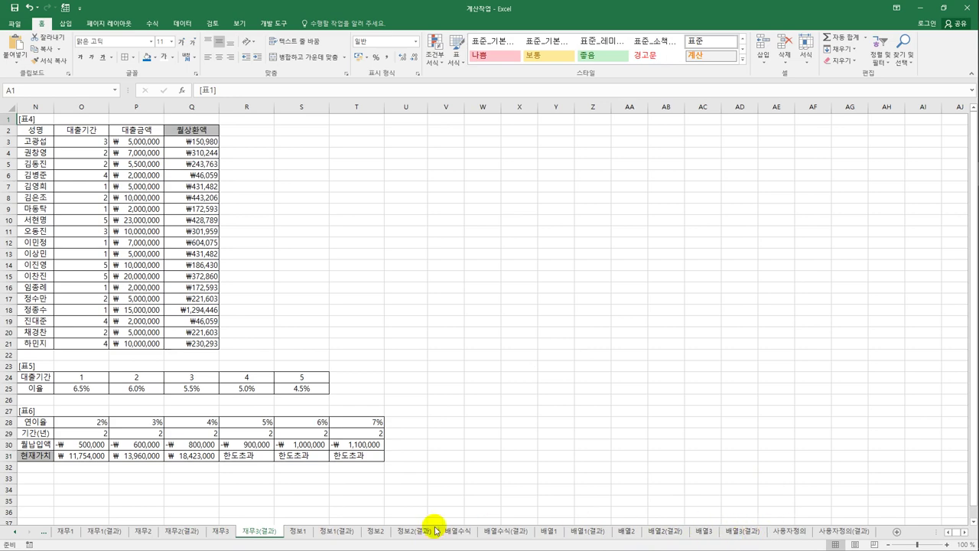
{"action": "left_click", "coordinate": [229, 533]}
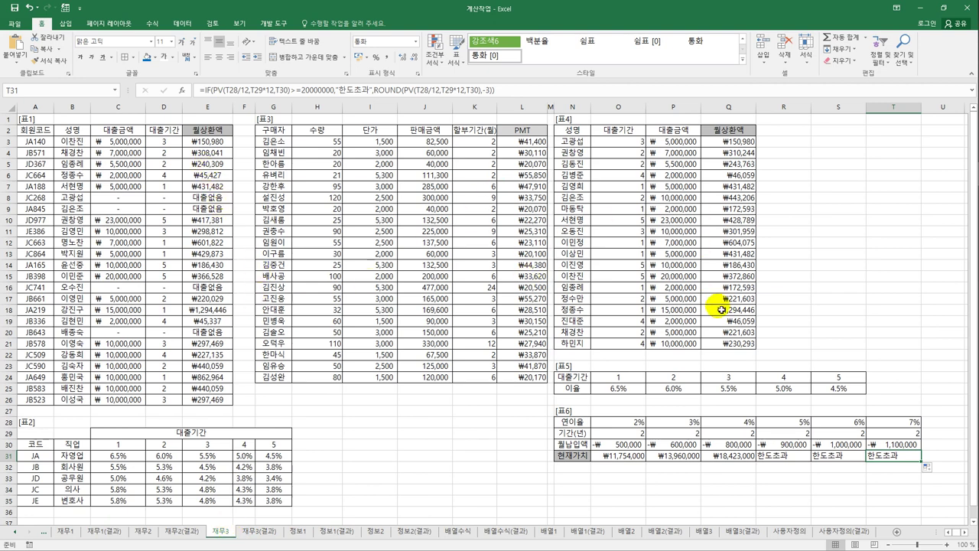
{"action": "left_click", "coordinate": [224, 142]}
{"action": "left_click", "coordinate": [525, 152]}
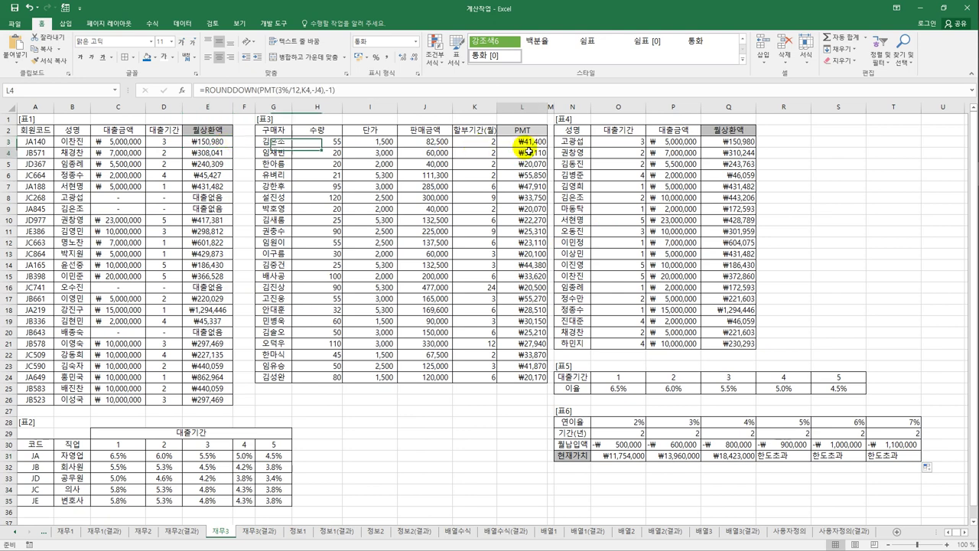
{"action": "left_click", "coordinate": [718, 151]}
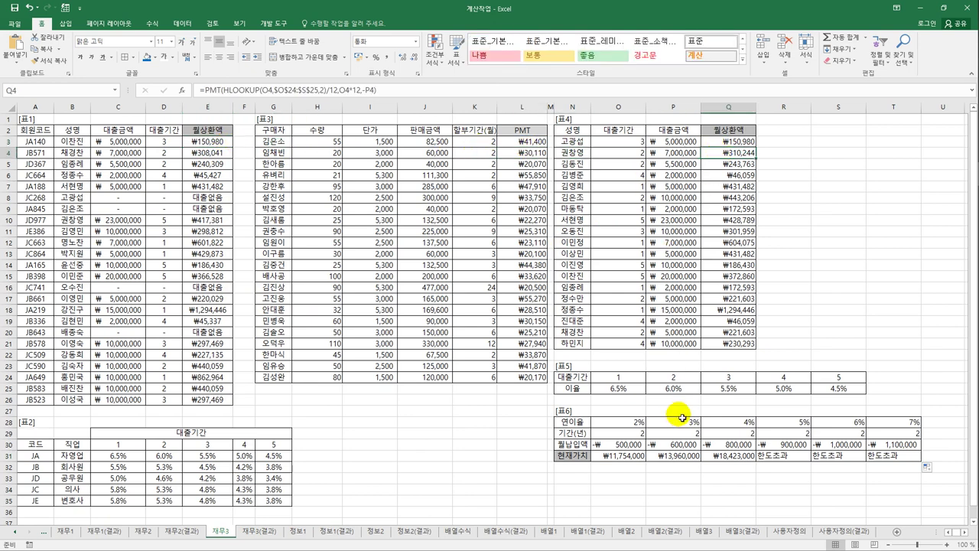
{"action": "left_click", "coordinate": [630, 463]}
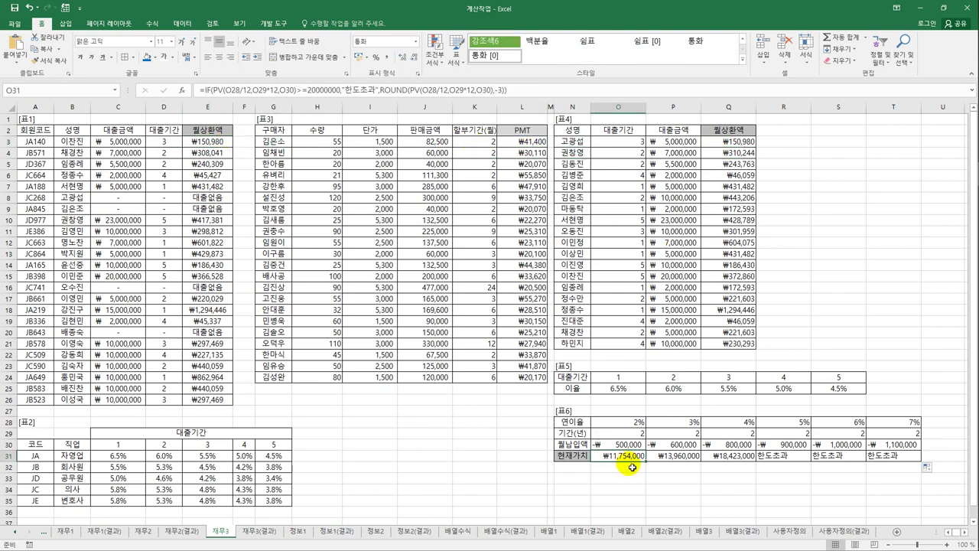